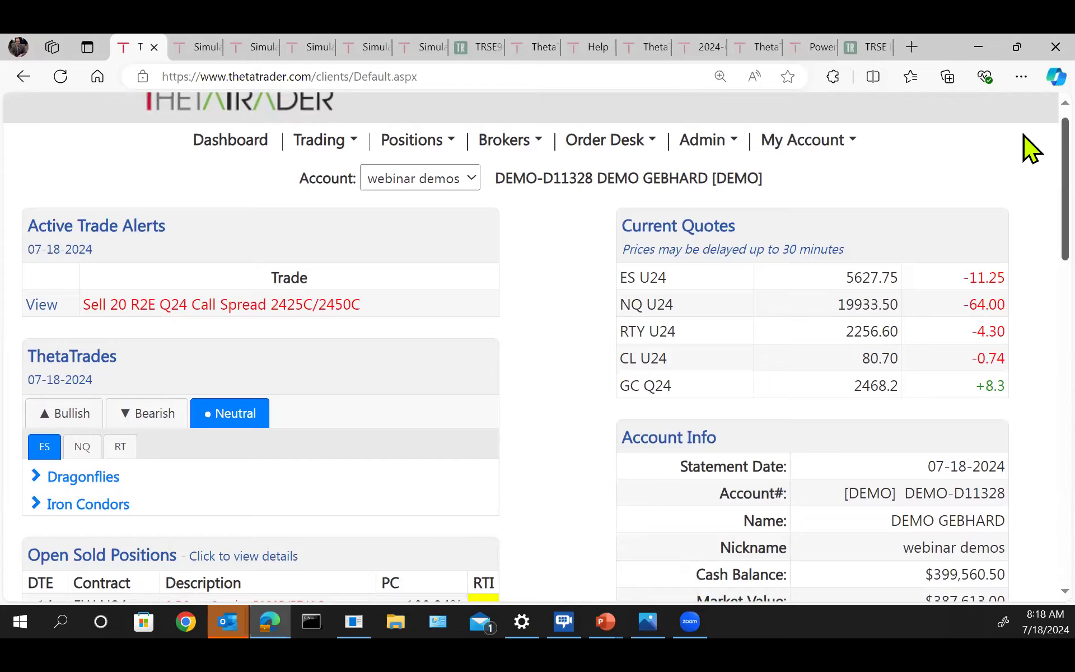
# Review the dashboard's trade alerts, open sold and bought positions, account info and current quotes.
pyautogui.scroll(-1, 1027, 184)
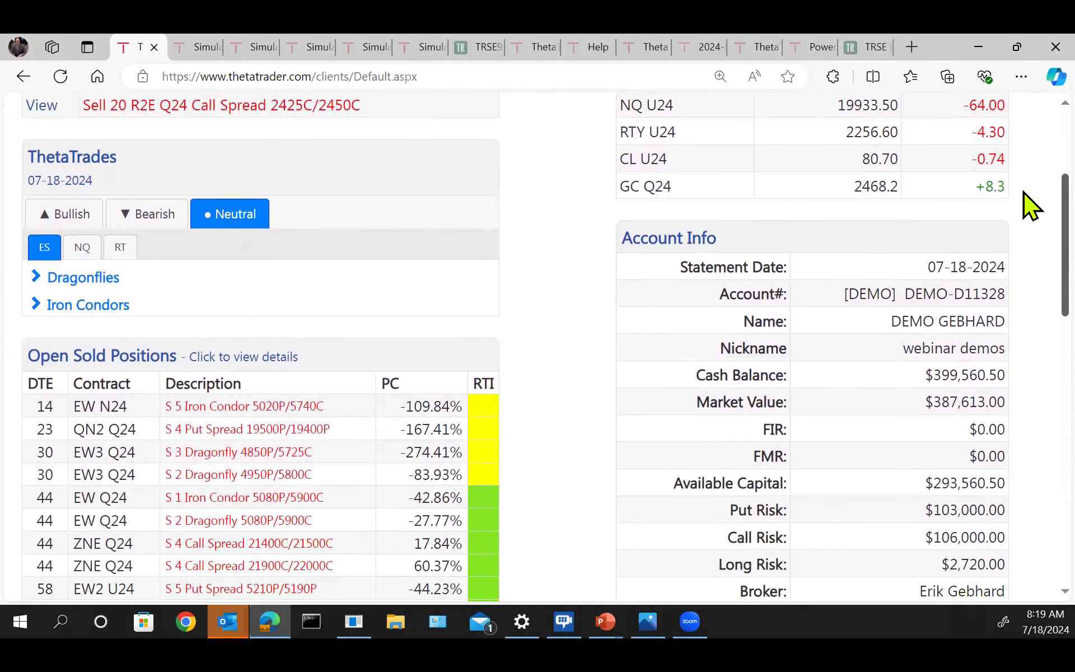
pyautogui.scroll(3, 1027, 193)
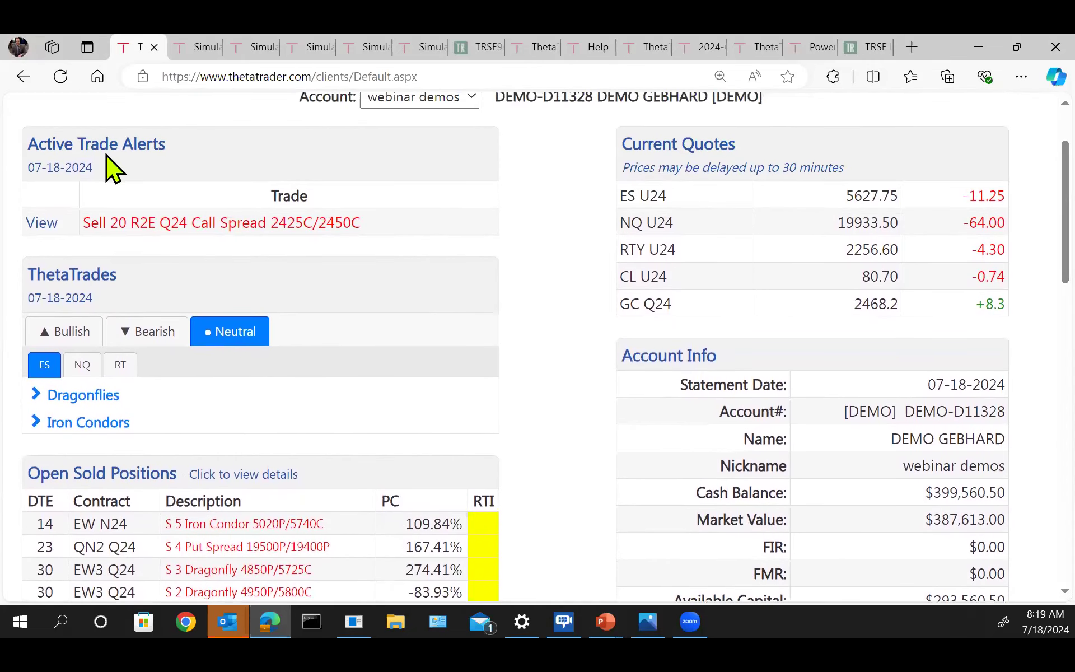
pyautogui.scroll(-3, 557, 297)
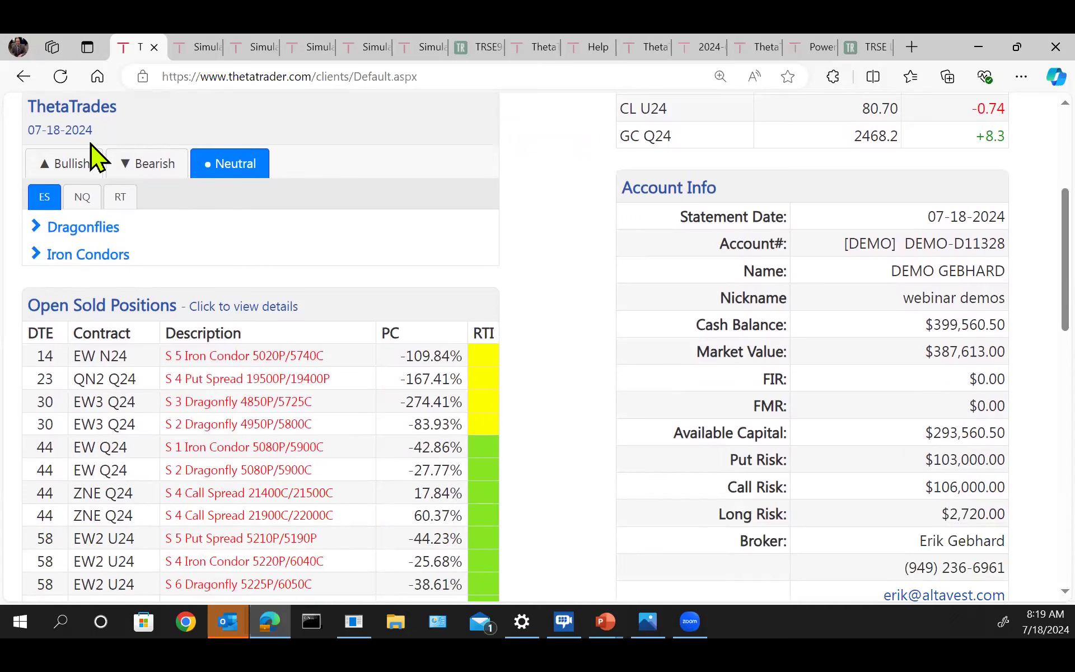
pyautogui.scroll(-1, 548, 322)
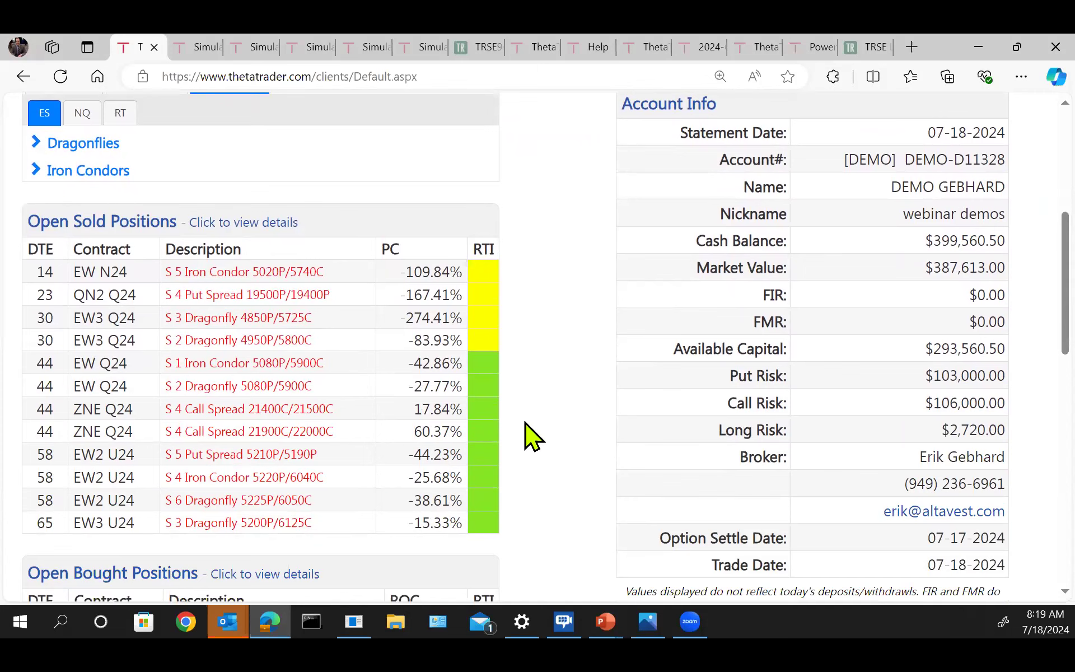
pyautogui.scroll(-2, 543, 412)
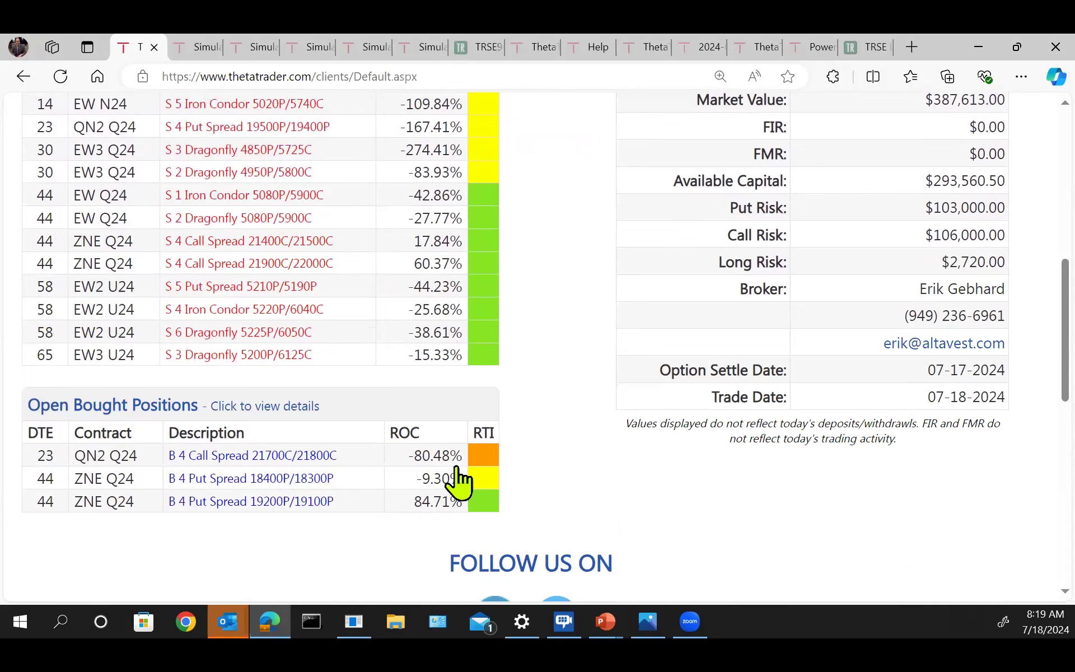
pyautogui.scroll(4, 558, 411)
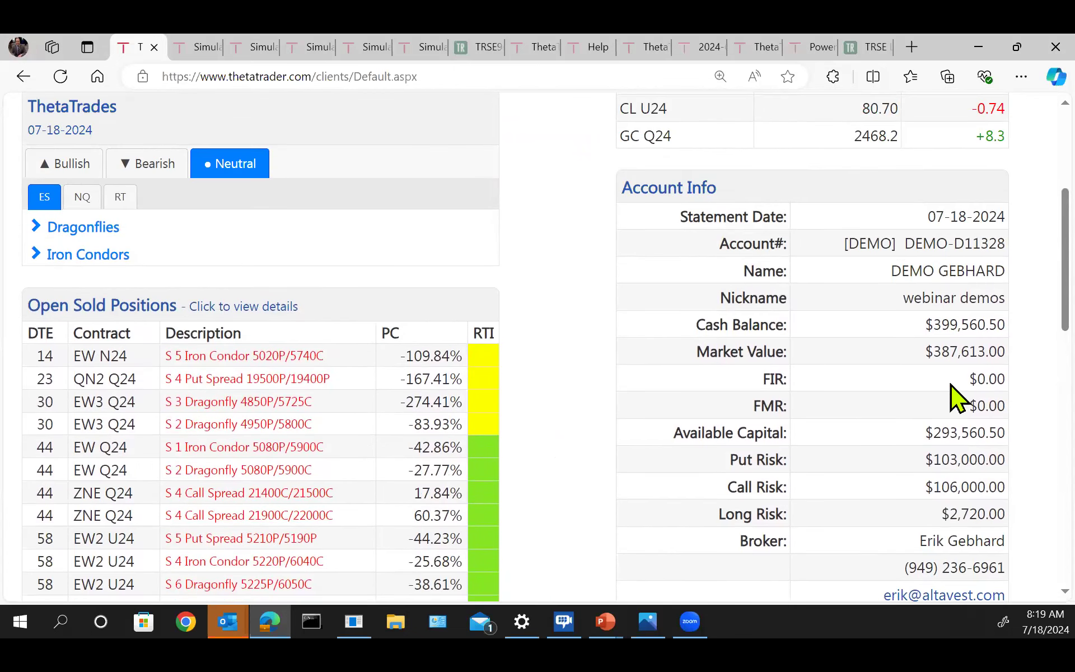
pyautogui.moveTo(724, 347)
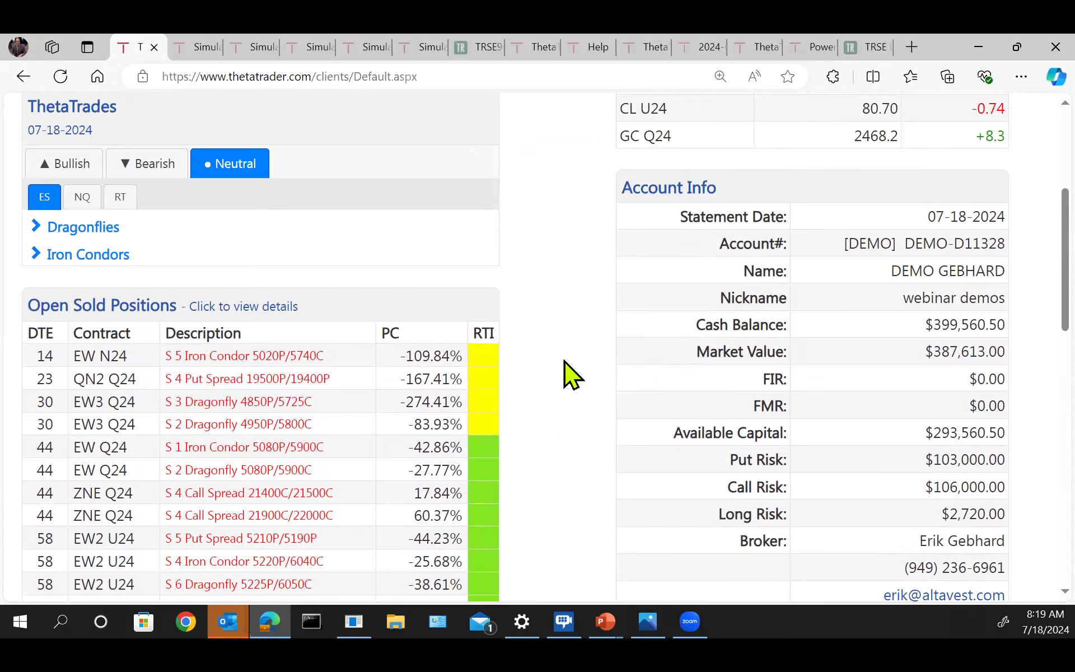
pyautogui.scroll(3, 565, 362)
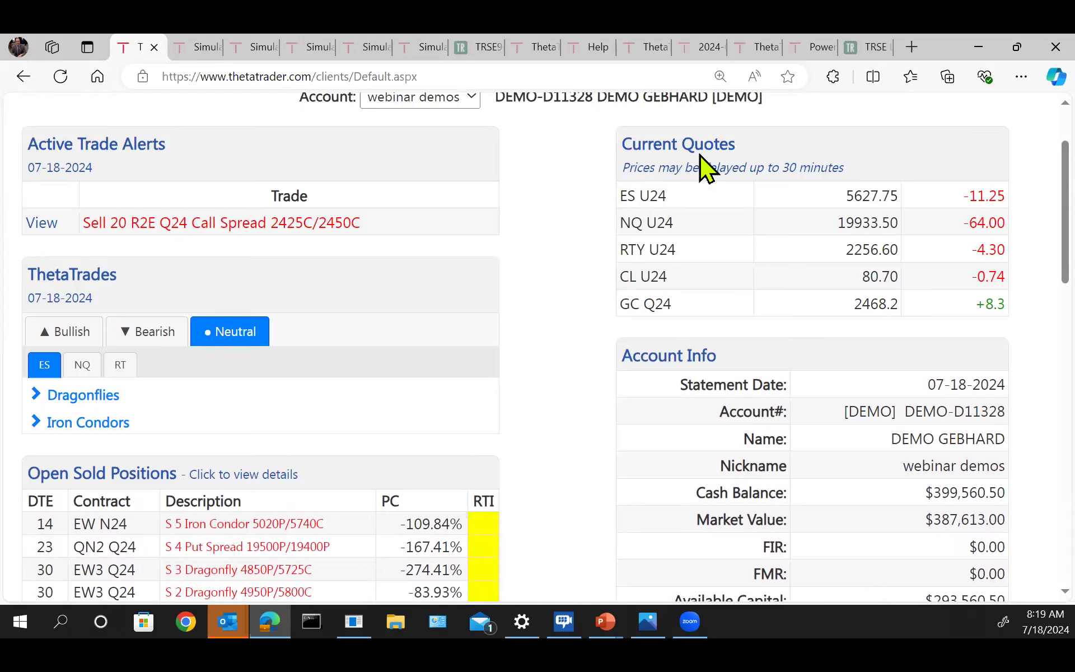
# Compare the ThetaTrades strategy lists for bullish, bearish and neutral market directions.
pyautogui.scroll(-3, 554, 267)
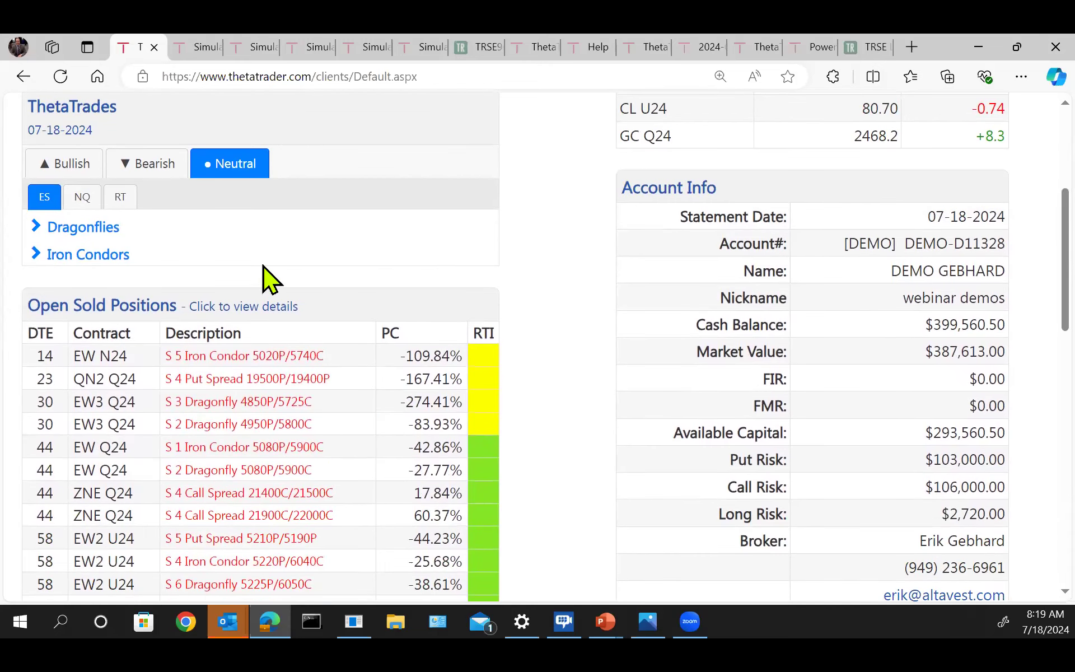
pyautogui.click(40, 162)
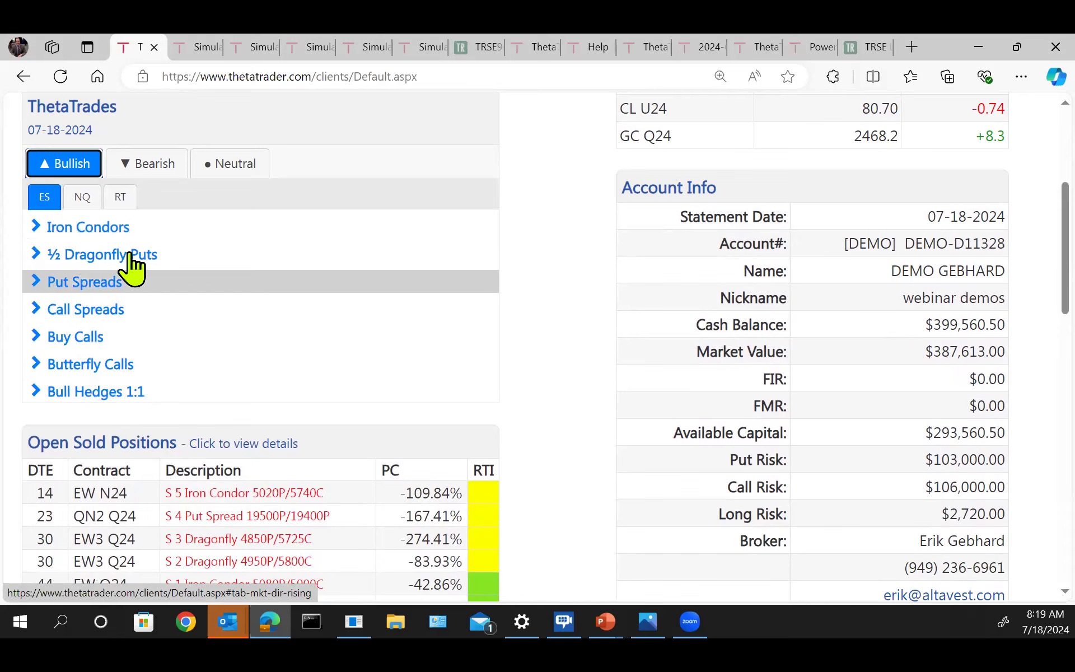
pyautogui.click(147, 167)
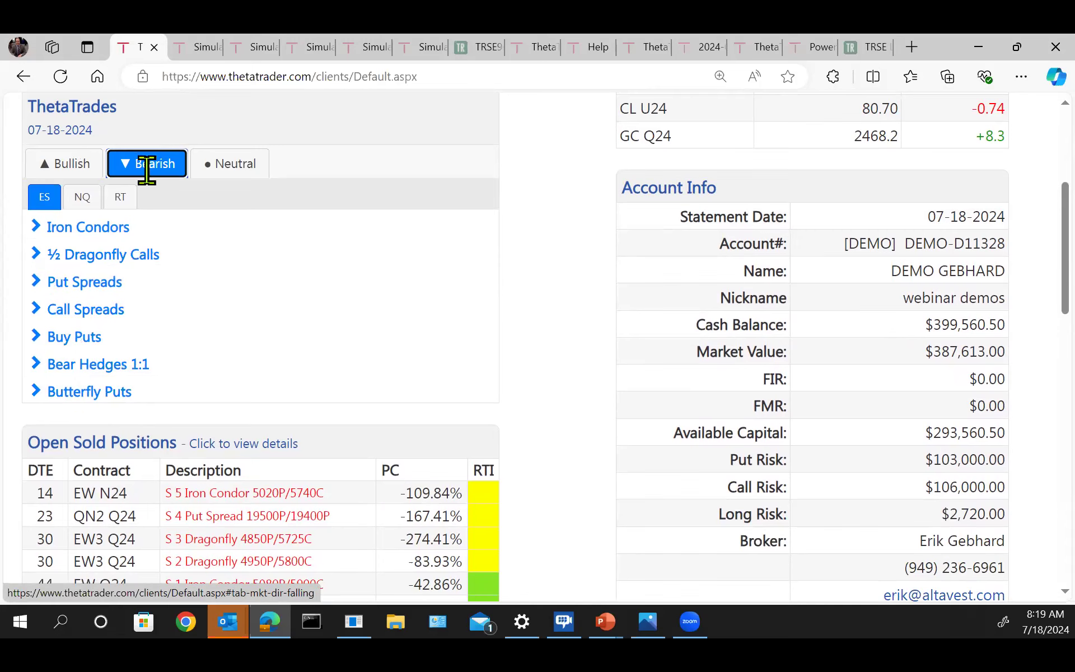
pyautogui.click(239, 168)
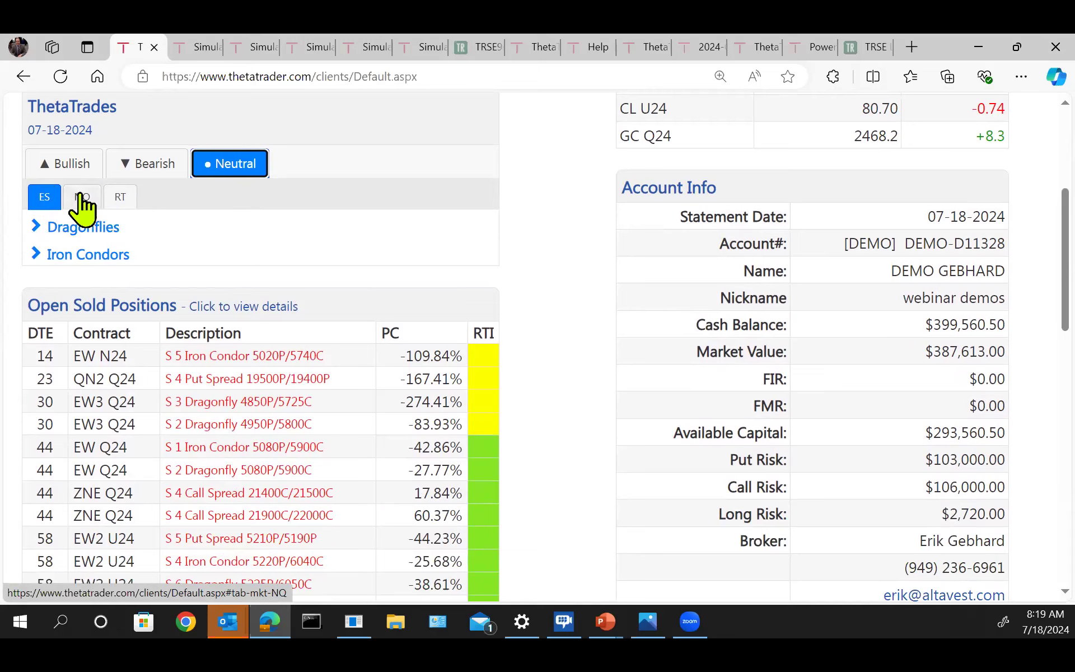
# Switch the neutral ThetaTrades between the RT, NQ and ES markets, ending on ES.
pyautogui.click(124, 199)
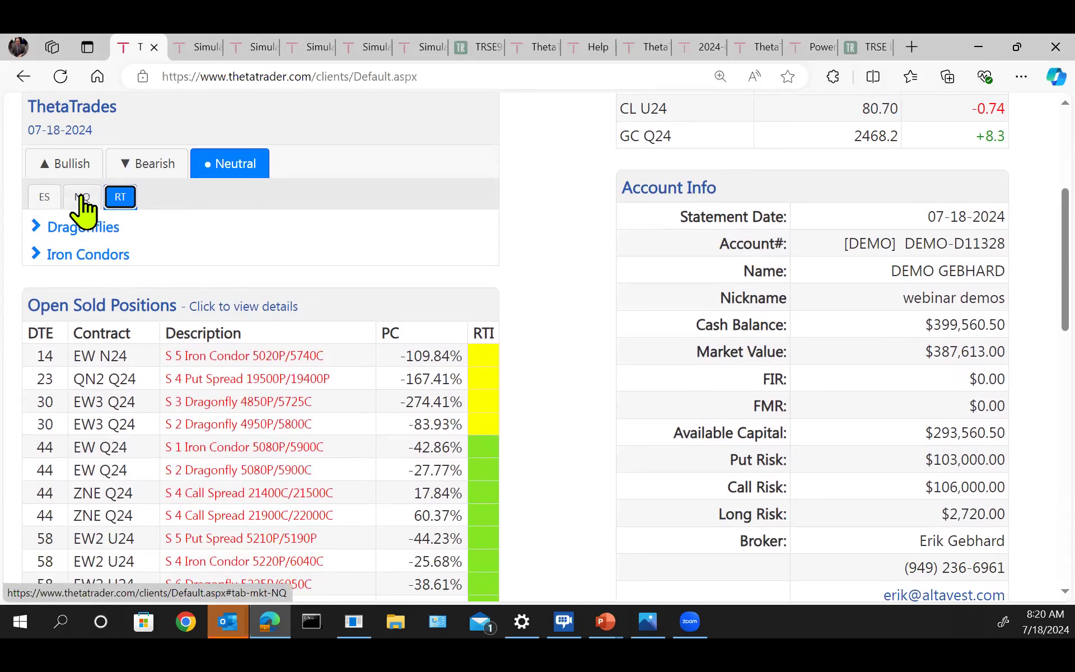
pyautogui.click(82, 197)
pyautogui.click(37, 196)
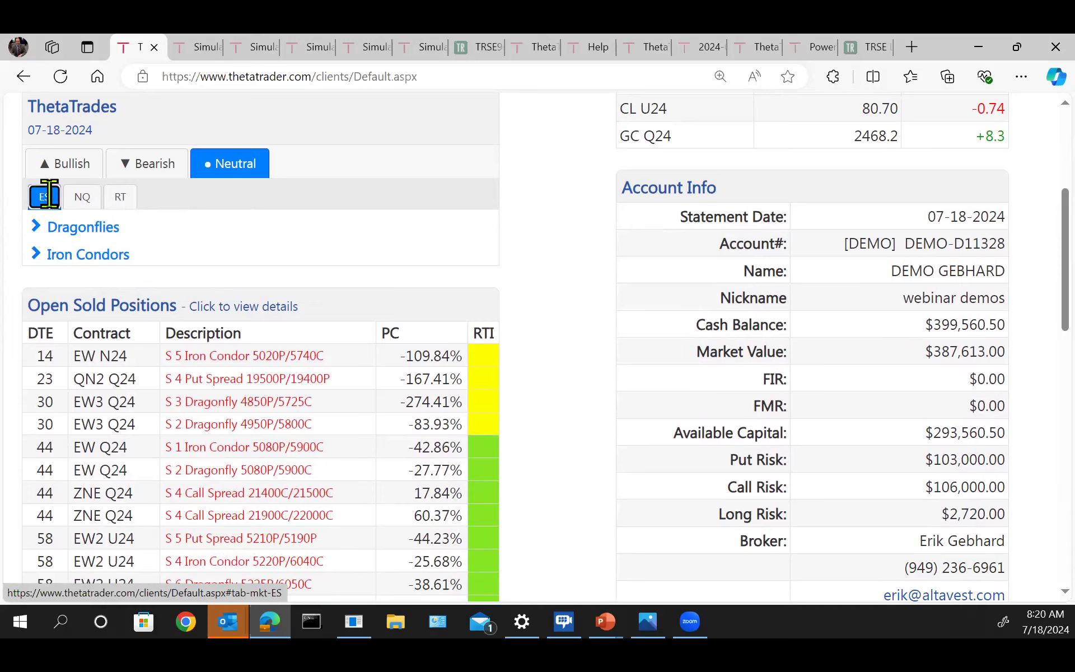
pyautogui.click(82, 197)
pyautogui.click(120, 196)
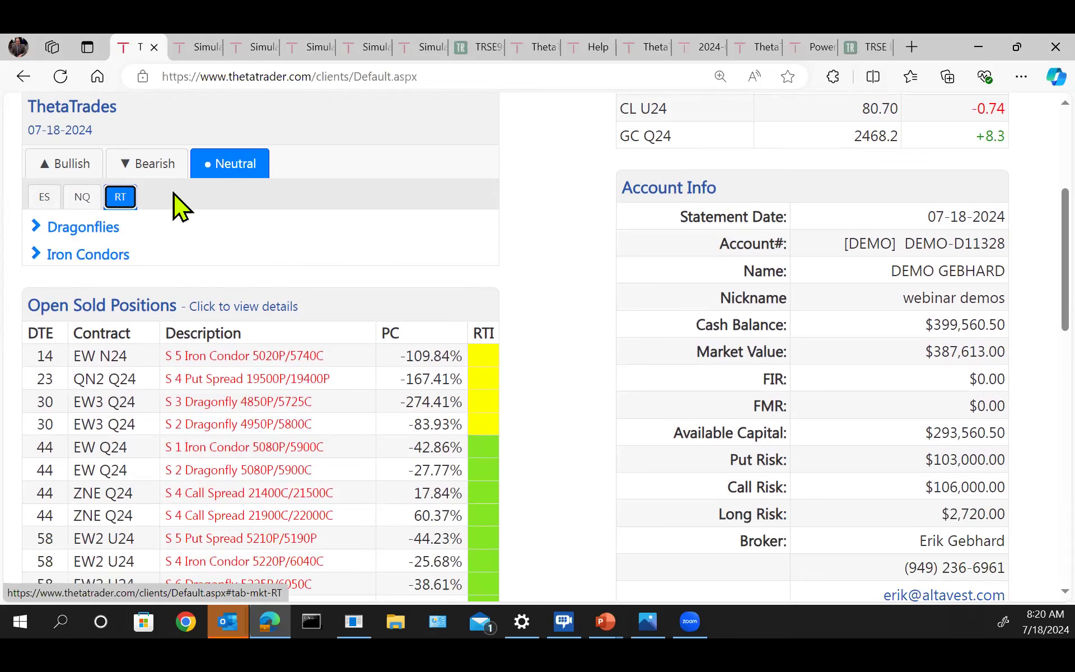
pyautogui.click(43, 197)
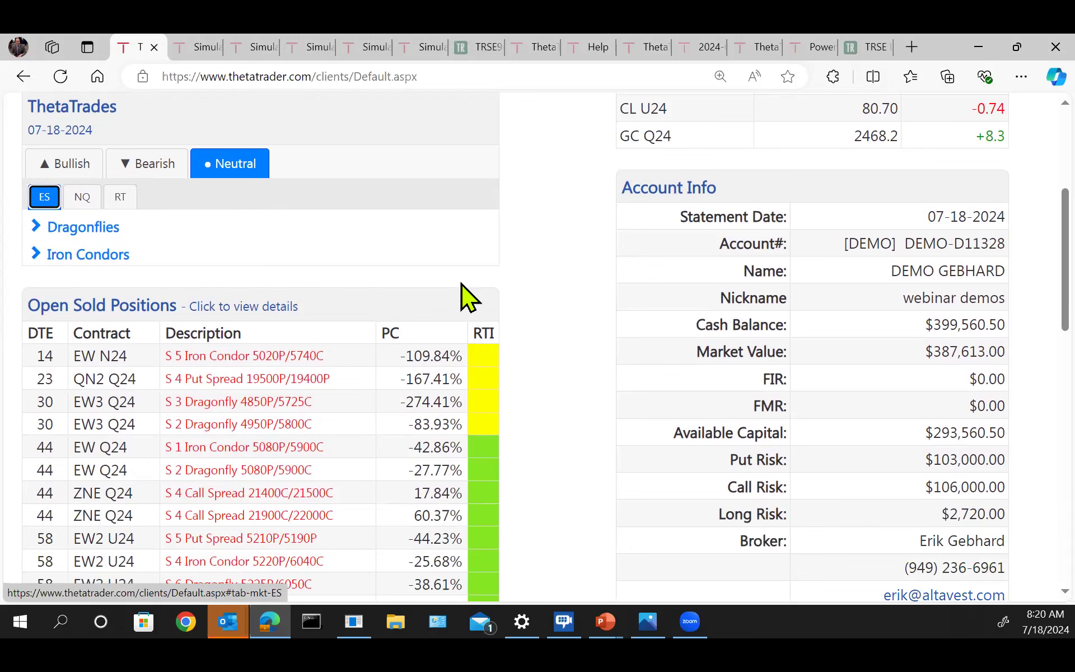
# Expand the neutral ES Iron Condors list and examine the expirations with their PP and TAR values.
pyautogui.click(102, 255)
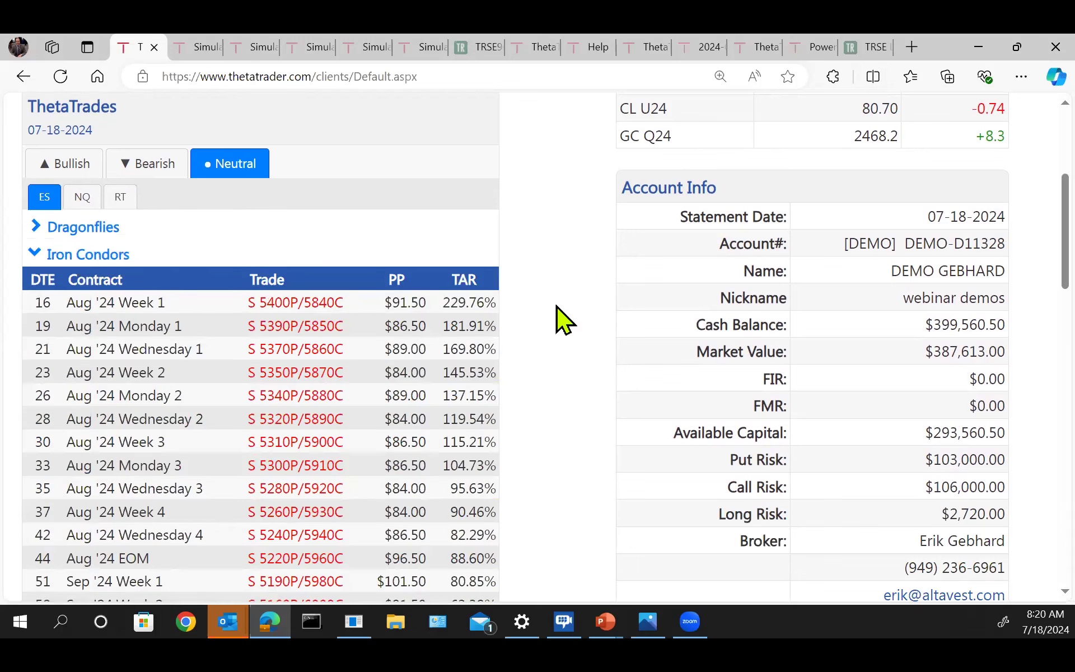
pyautogui.scroll(-1, 558, 307)
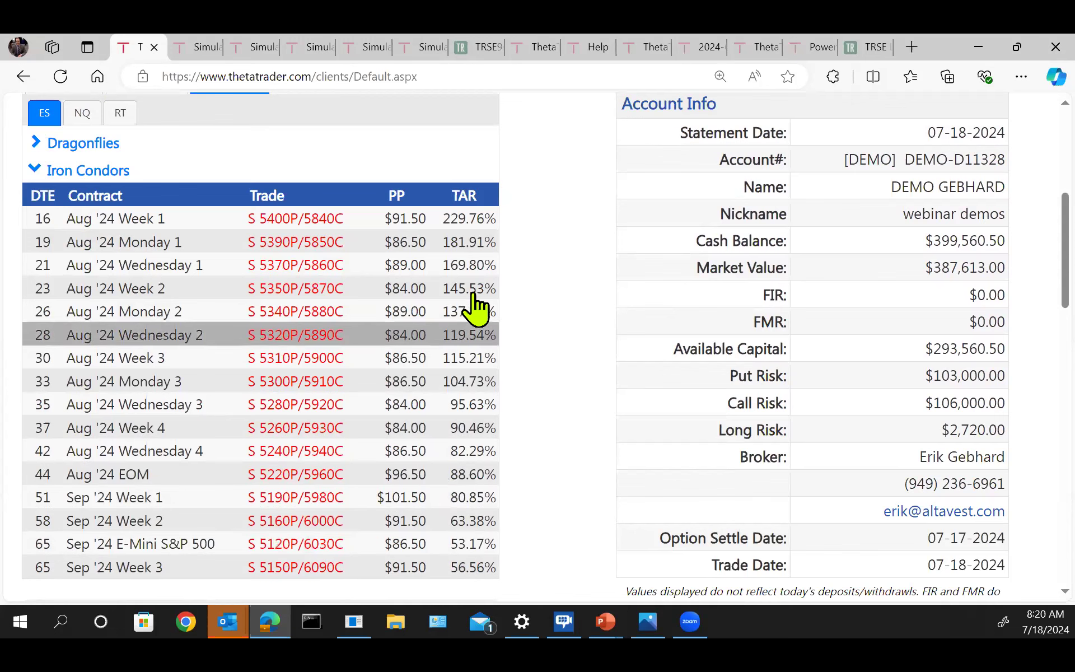
pyautogui.moveTo(401, 197)
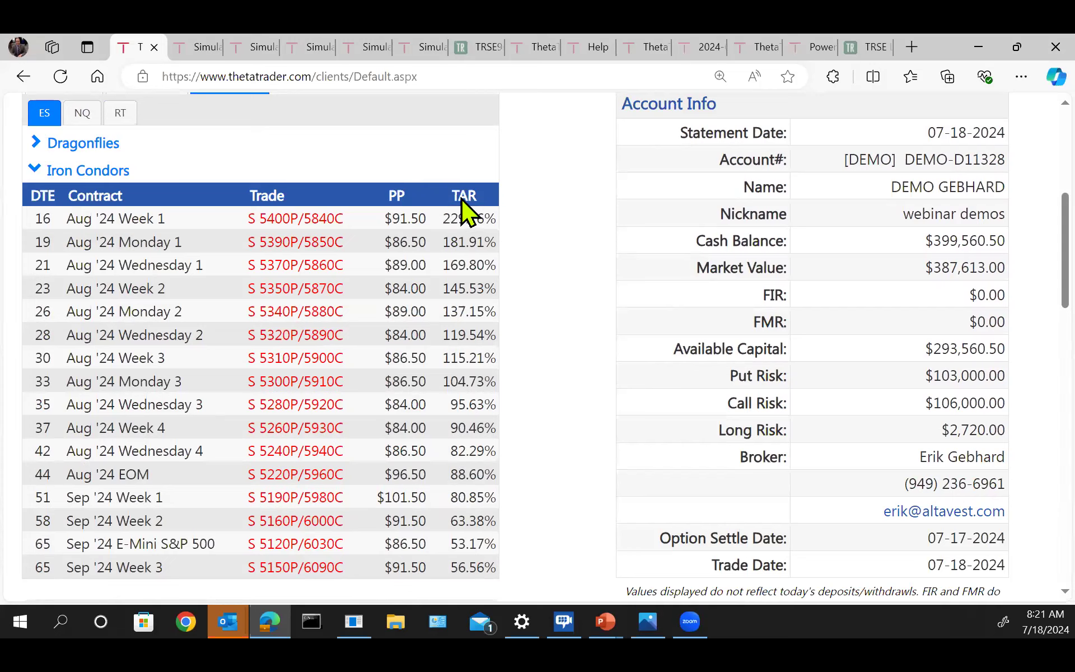
pyautogui.moveTo(462, 200)
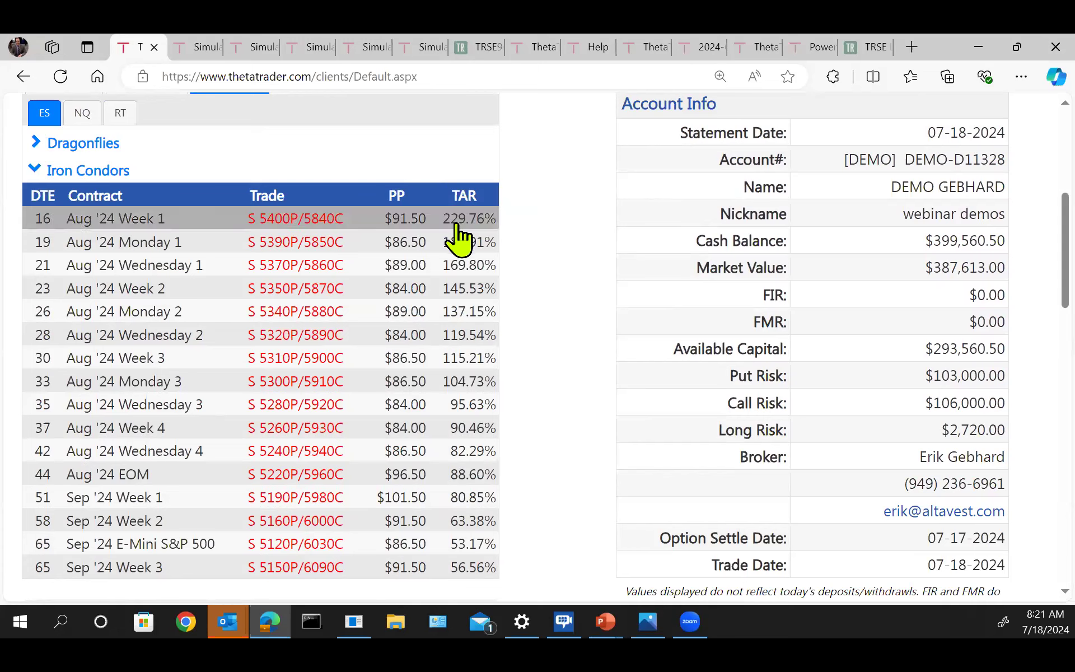
pyautogui.moveTo(72, 228)
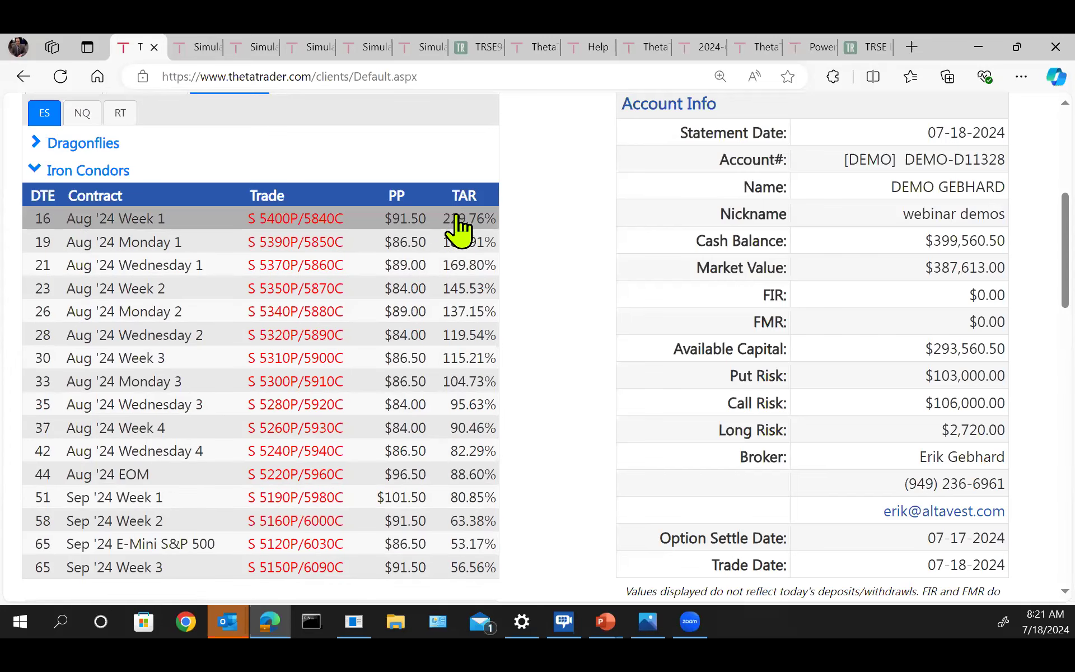
pyautogui.scroll(-1, 554, 260)
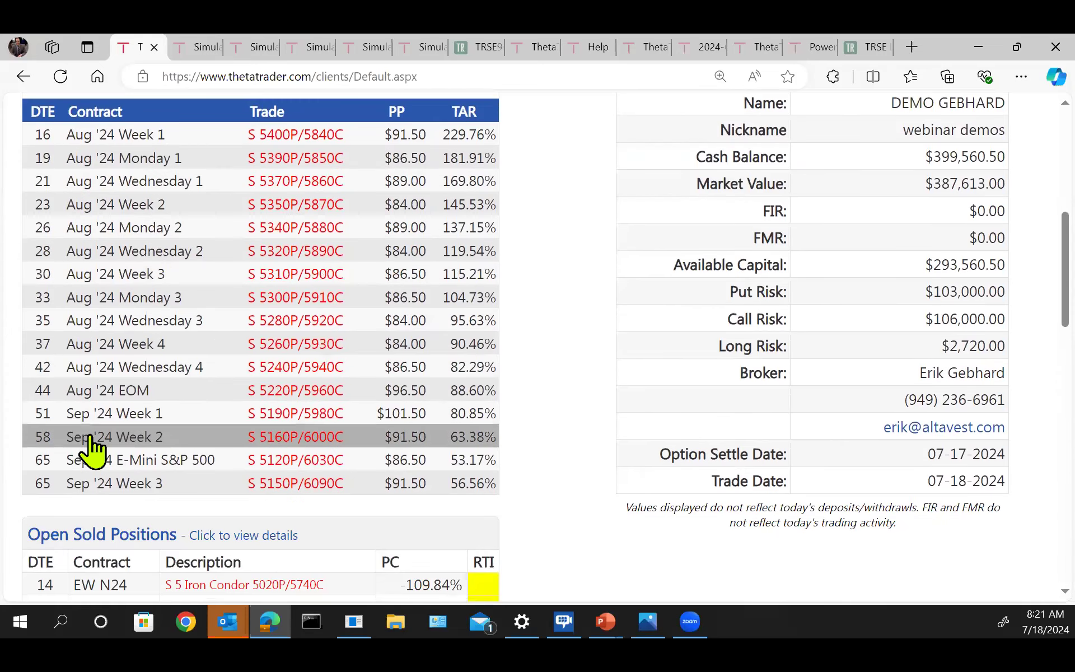
# Load the trade details of the Sep '24 Week 3 iron condor 5150P/6090C.
pyautogui.click(127, 484)
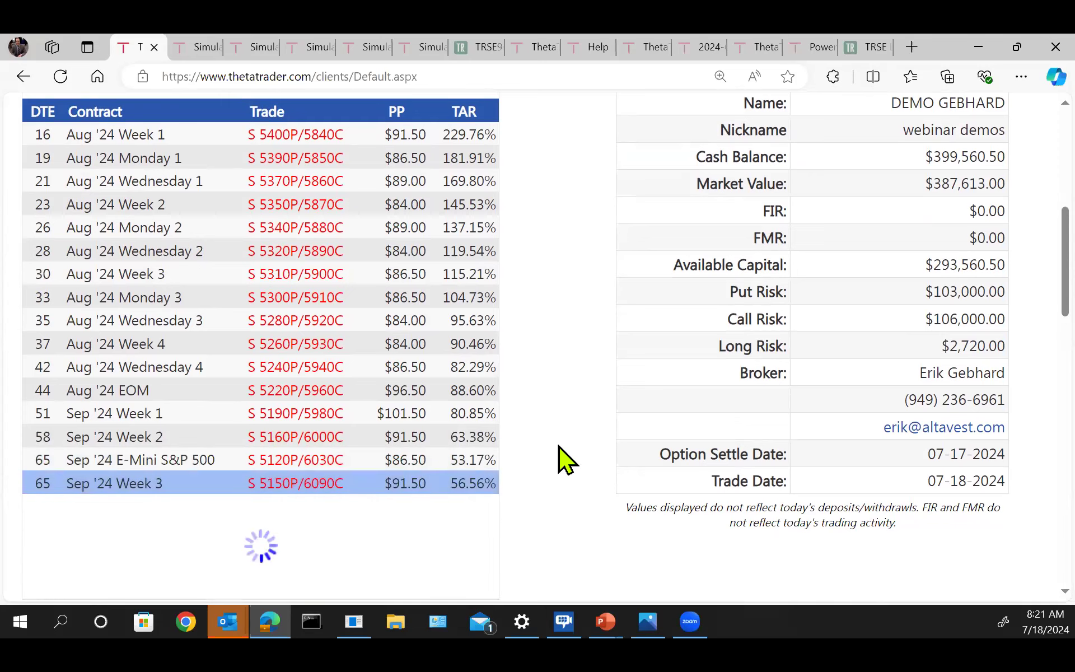
pyautogui.scroll(-2, 532, 248)
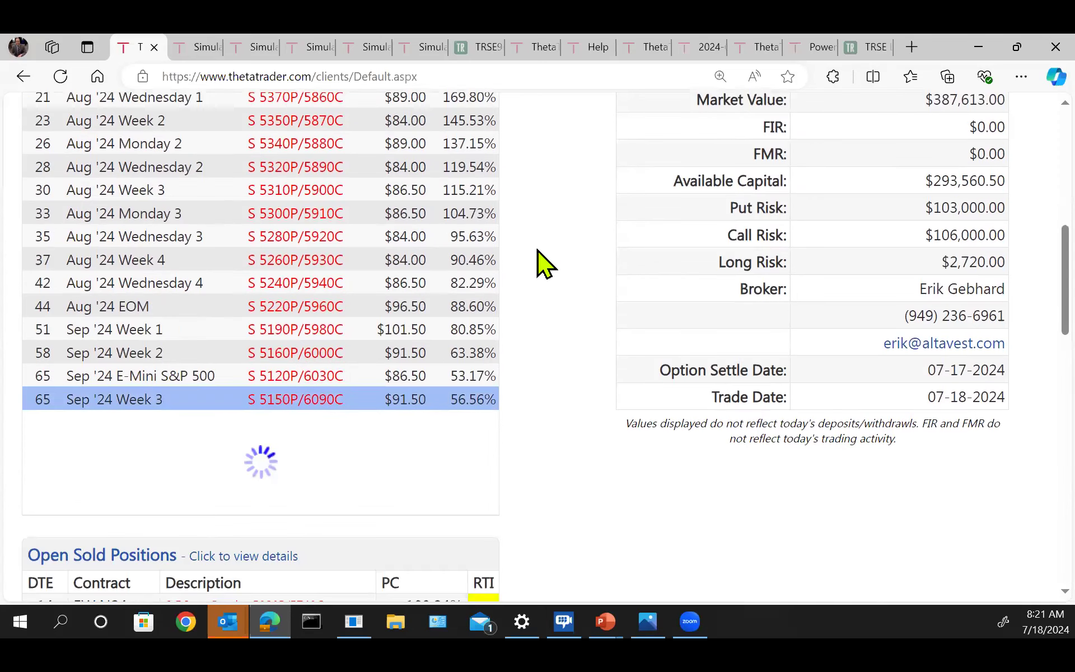
pyautogui.scroll(-1, 543, 251)
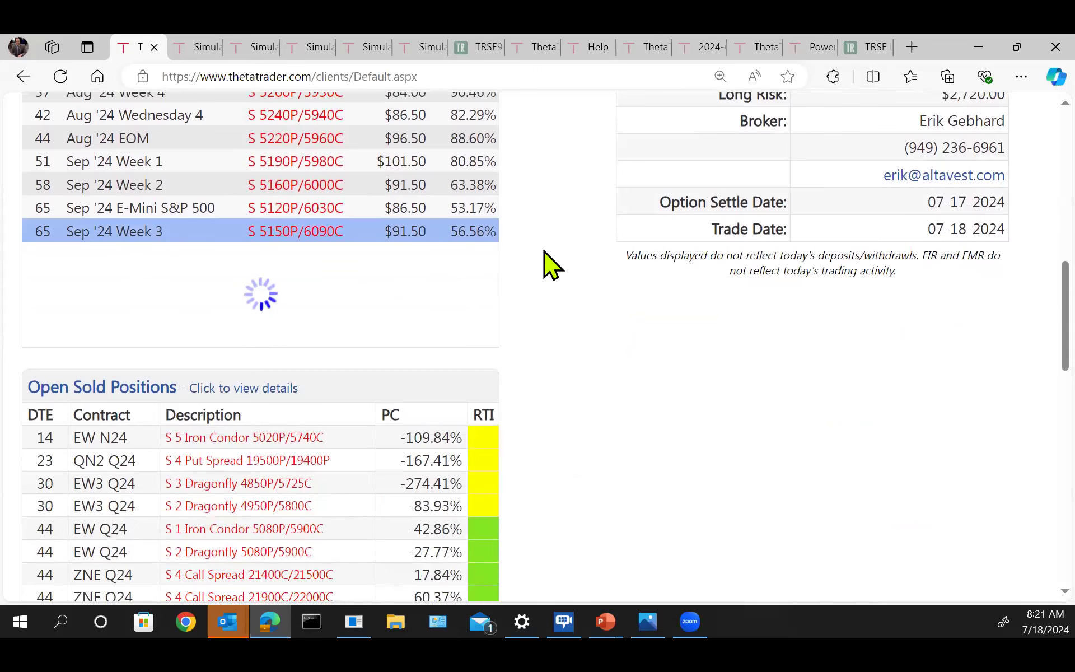
pyautogui.scroll(-1, 547, 249)
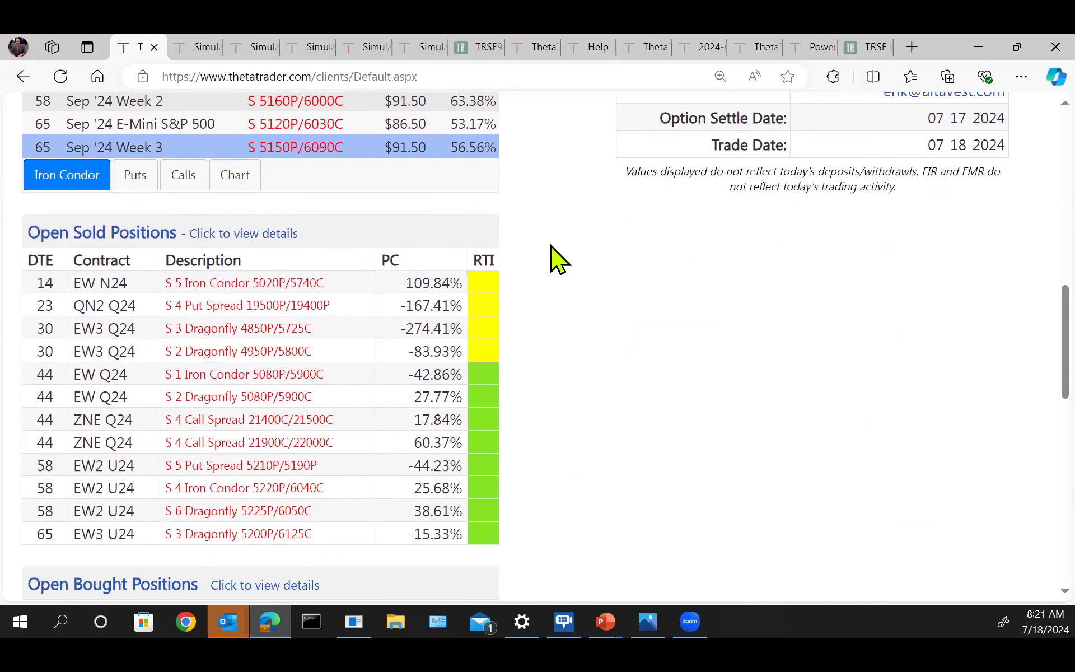
# View the iron condor's price chart, and return to its order details with legs and cash required.
pyautogui.click(242, 178)
pyautogui.click(242, 178)
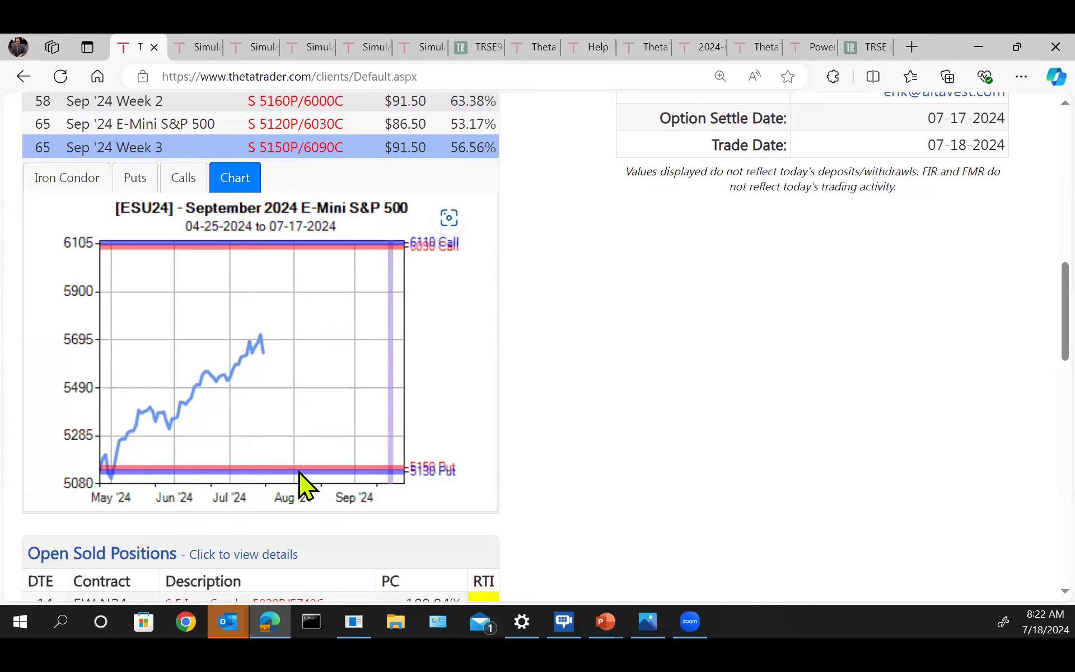
pyautogui.click(61, 177)
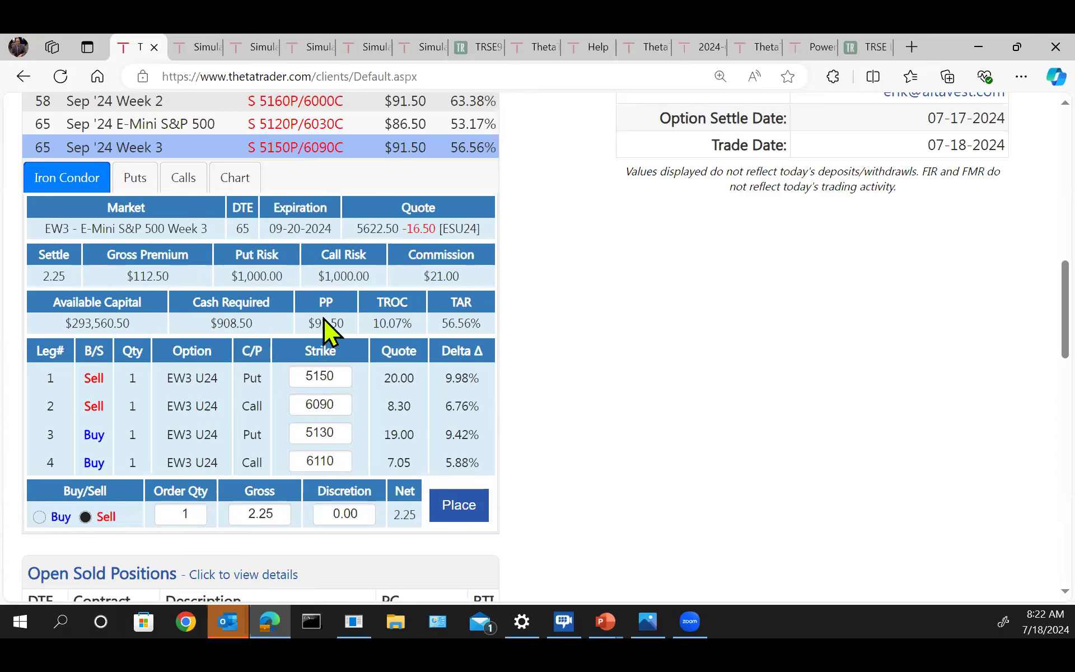
pyautogui.scroll(-1, 547, 344)
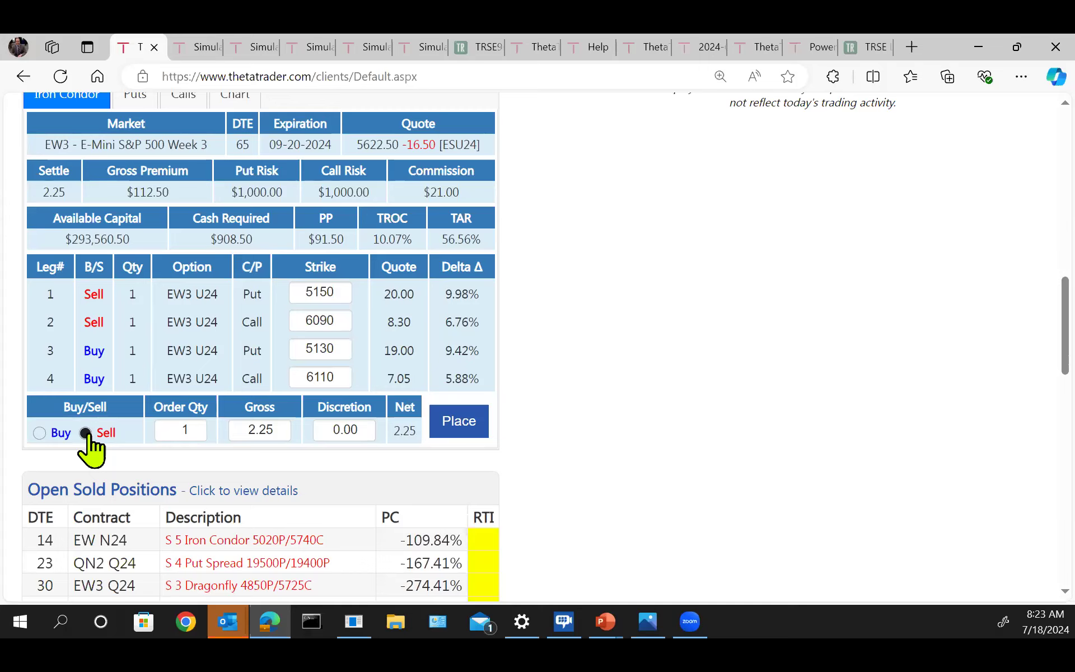
# Raise the iron condor's order quantity to 5 and bring it back down to 1.
pyautogui.click(196, 426)
pyautogui.click(195, 426)
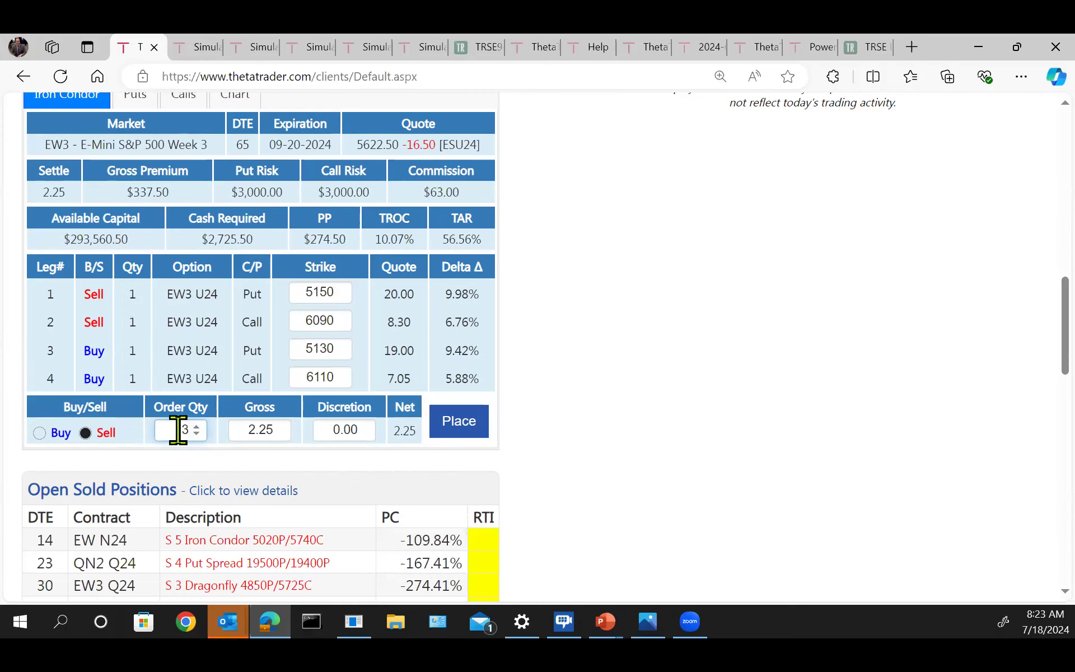
pyautogui.click(197, 426)
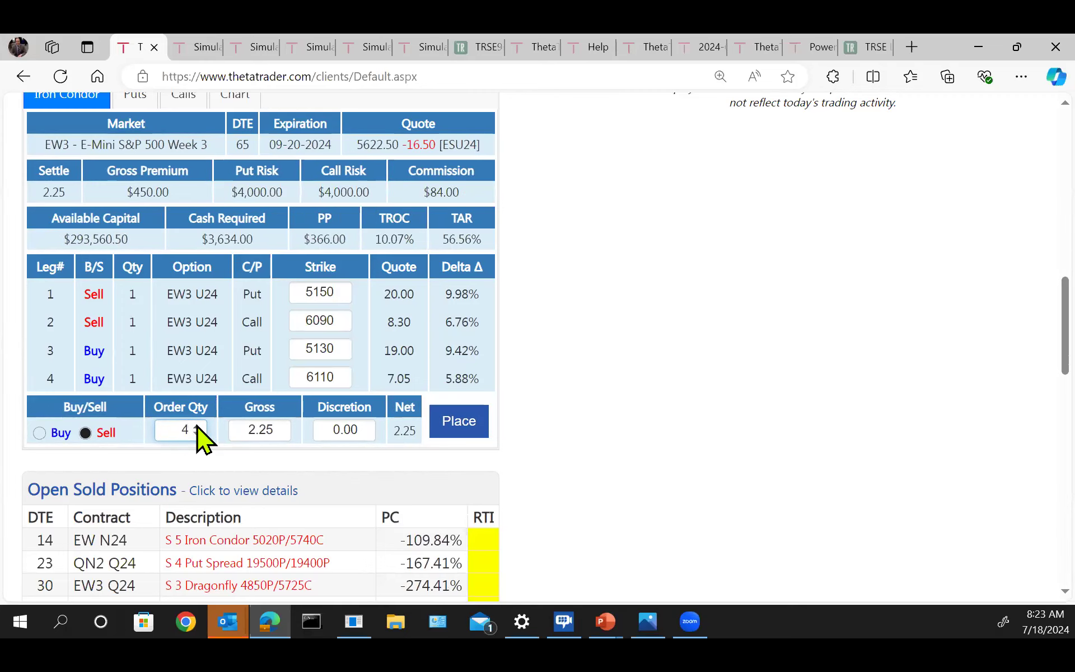
pyautogui.click(197, 425)
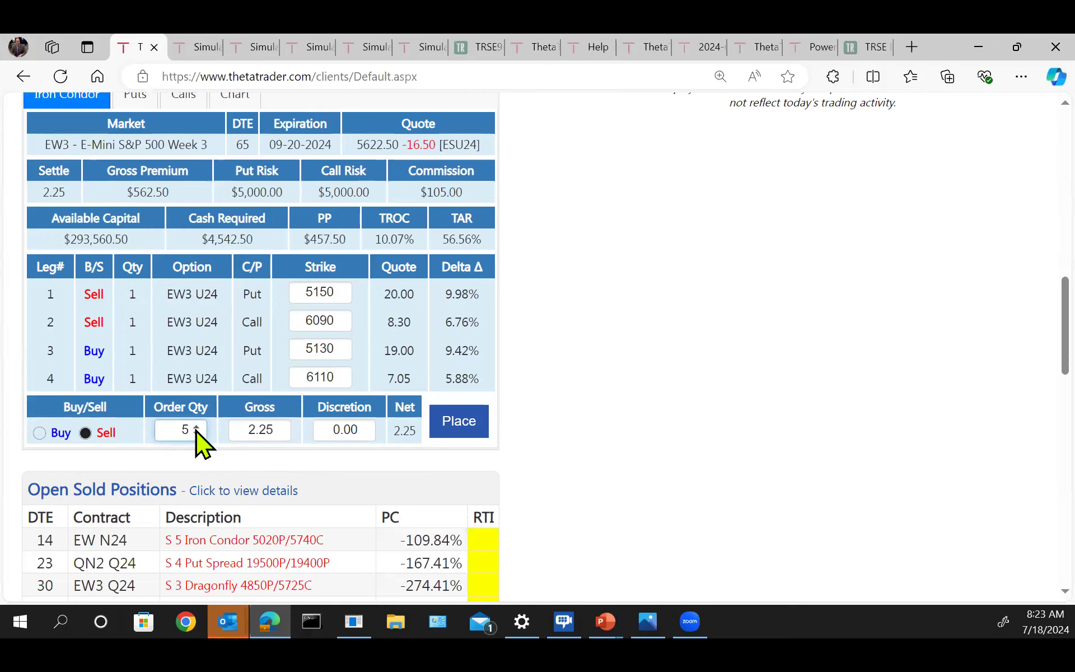
pyautogui.click(197, 434)
pyautogui.click(196, 434)
pyautogui.click(197, 434)
pyautogui.click(197, 434)
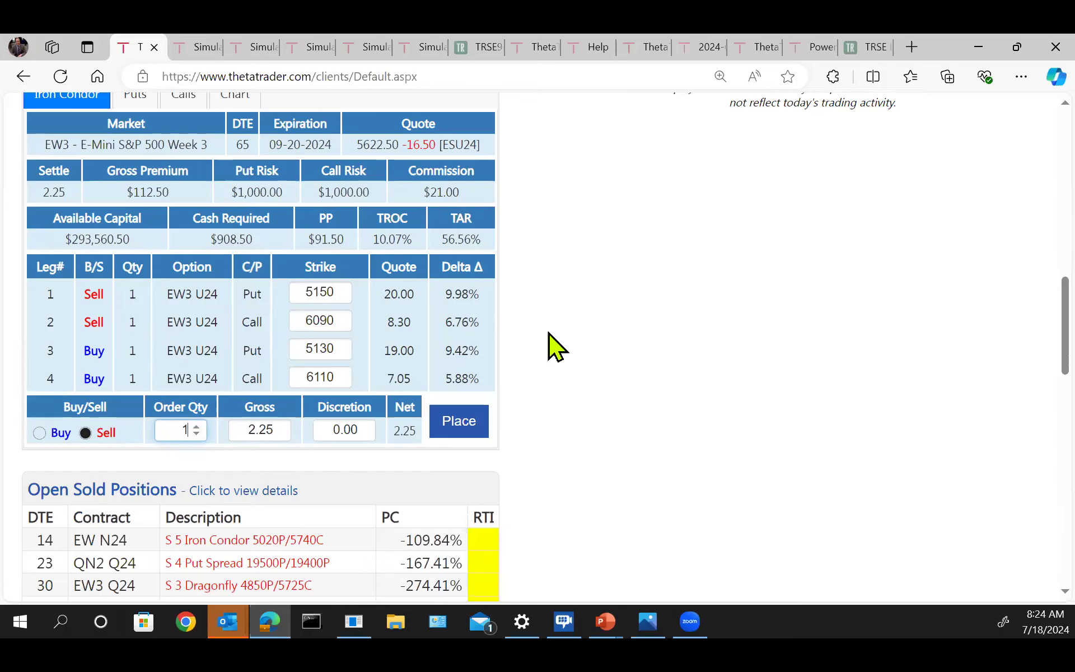
# Set the order quantity to 5 and place the sell order for the 5150P/6090C iron condor at 2.25 gross.
pyautogui.doubleClick(197, 426)
pyautogui.click(197, 427)
pyautogui.click(197, 427)
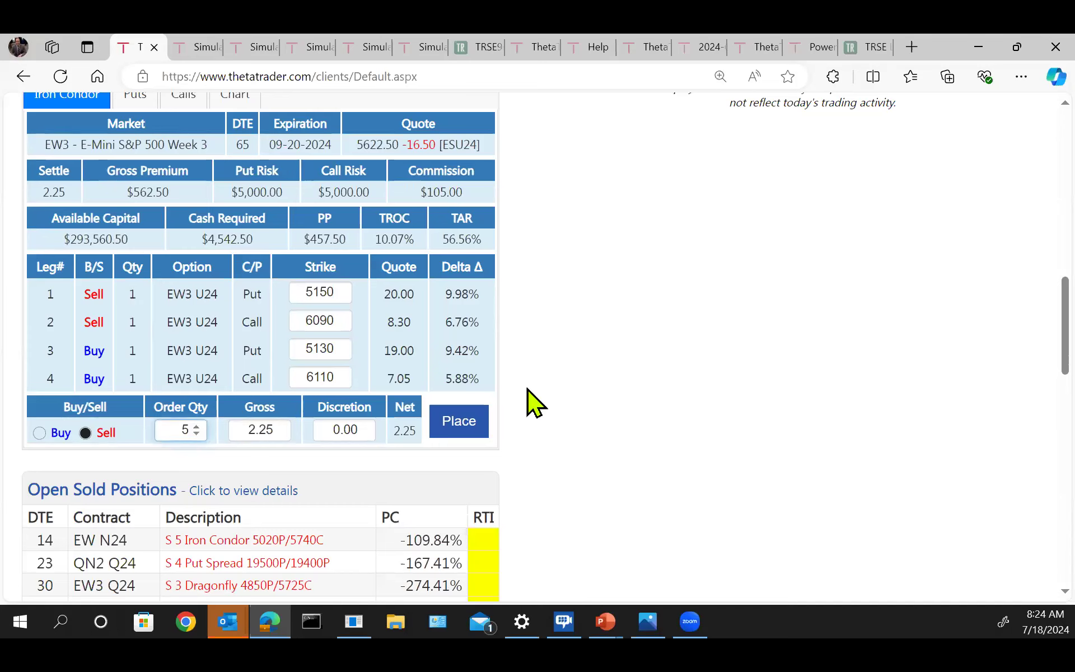
pyautogui.click(465, 421)
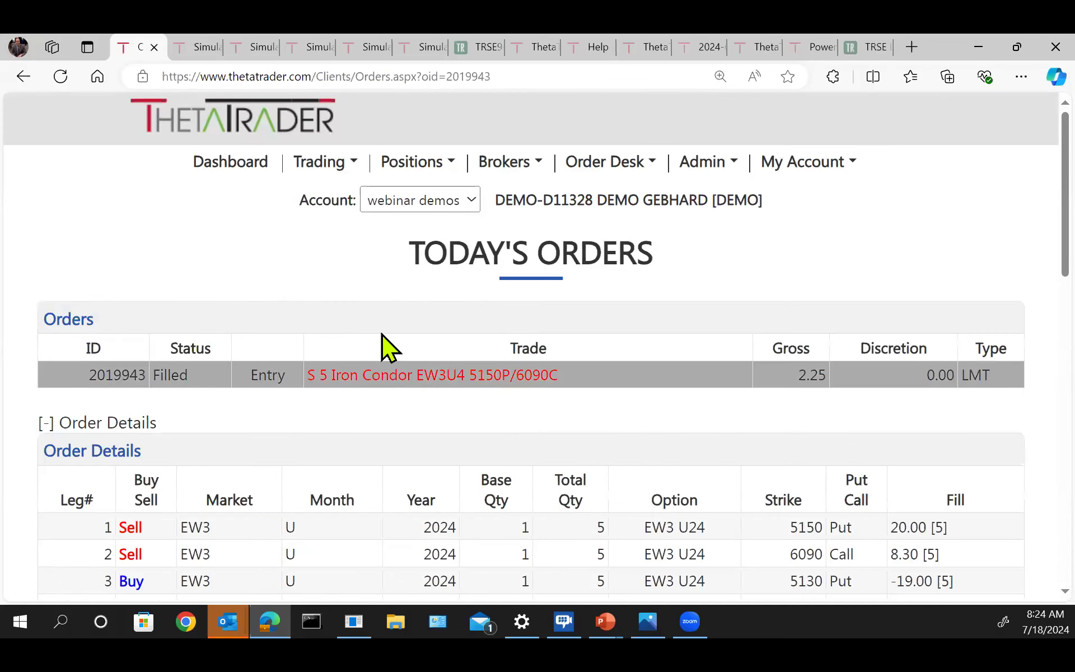
# Return to the dashboard and load the neutral ES dragonfly suggestion for Sep '24 EOM, 5125P/6150C.
pyautogui.click(244, 179)
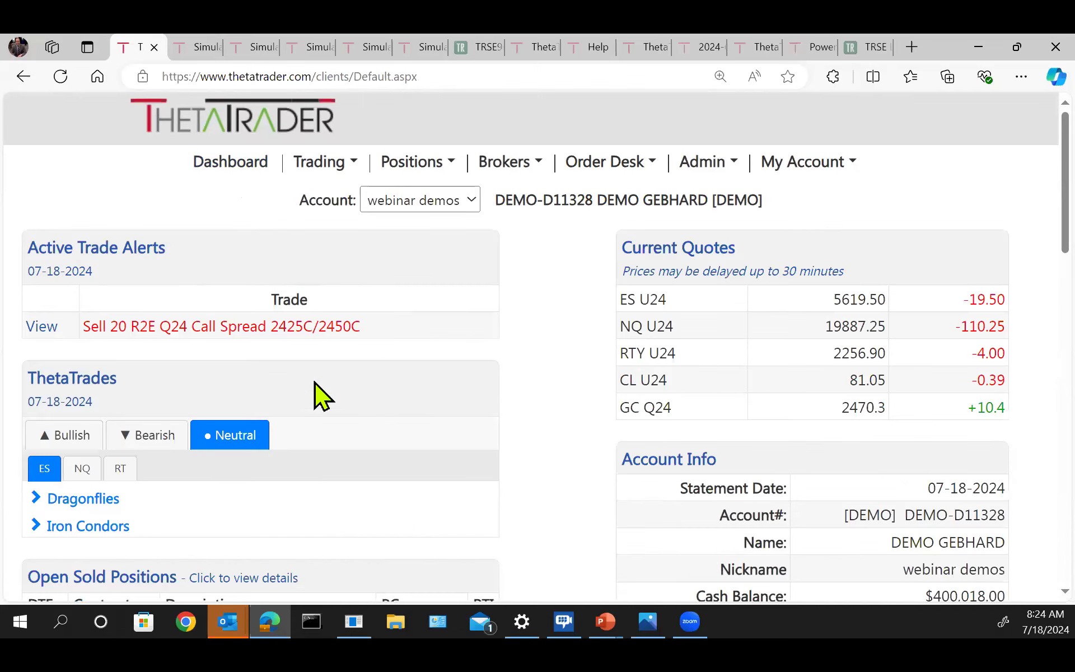
pyautogui.scroll(-3, 322, 386)
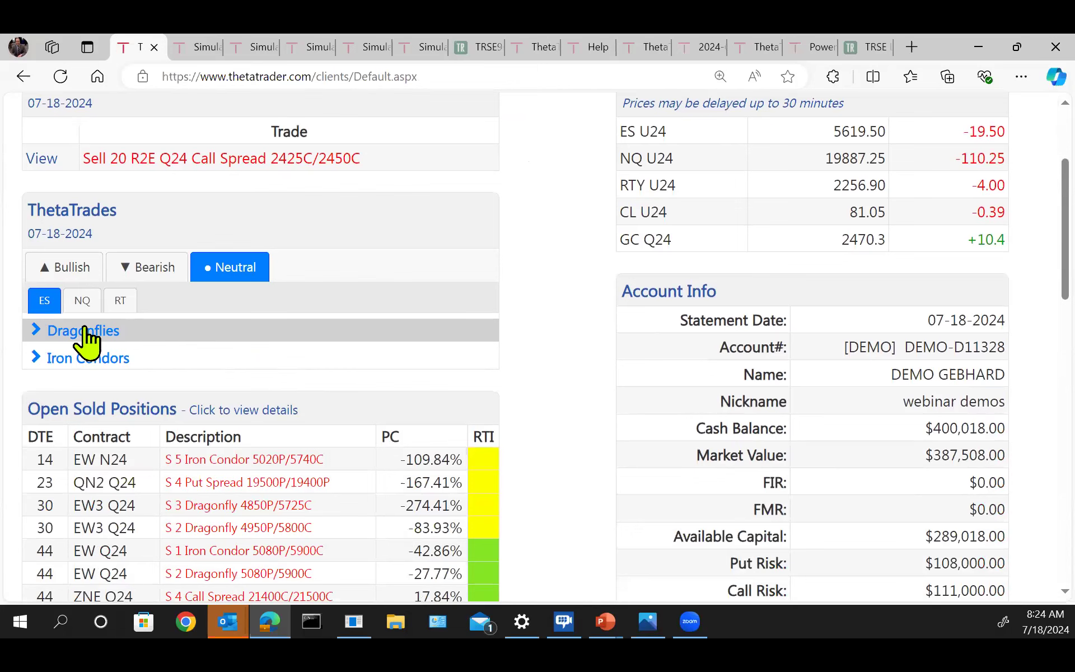
pyautogui.click(84, 336)
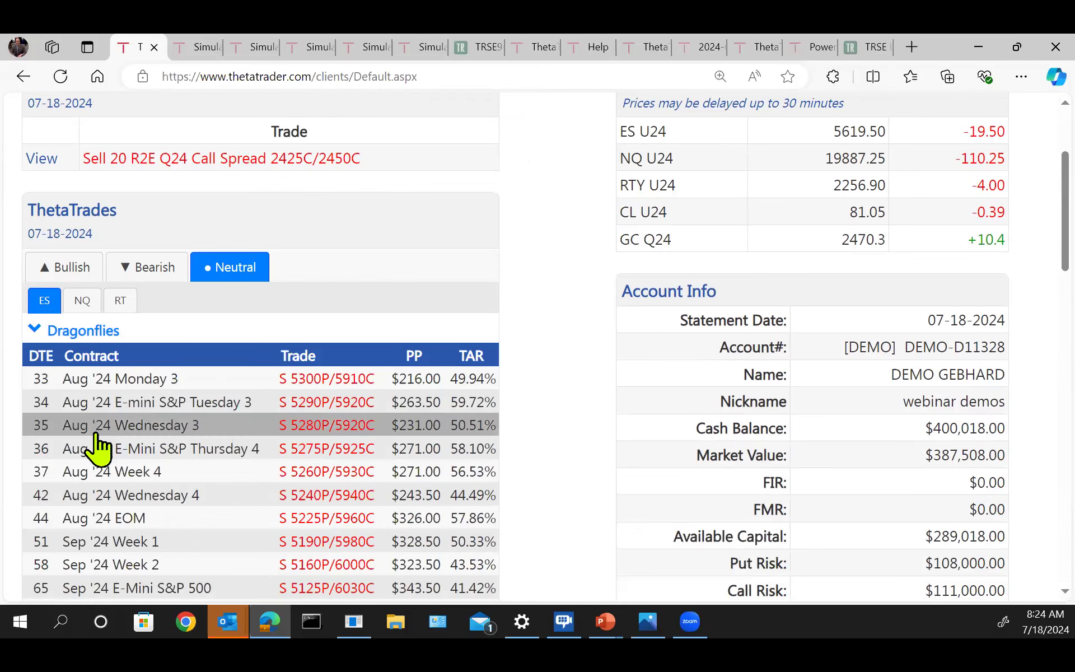
pyautogui.scroll(-1, 101, 448)
pyautogui.scroll(-1, 103, 454)
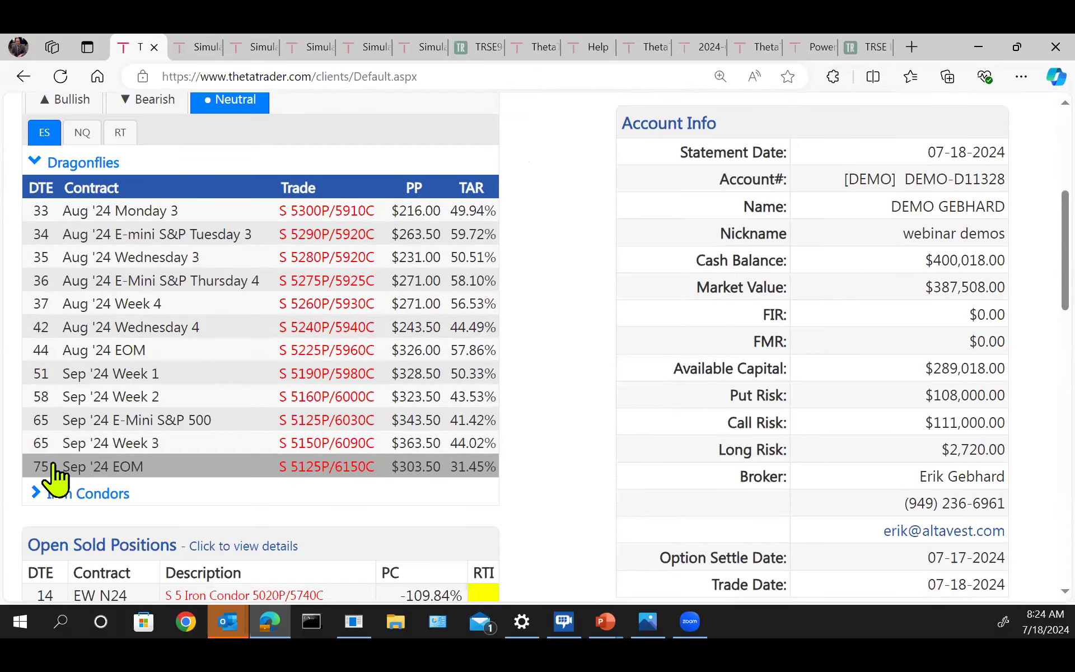
pyautogui.click(103, 467)
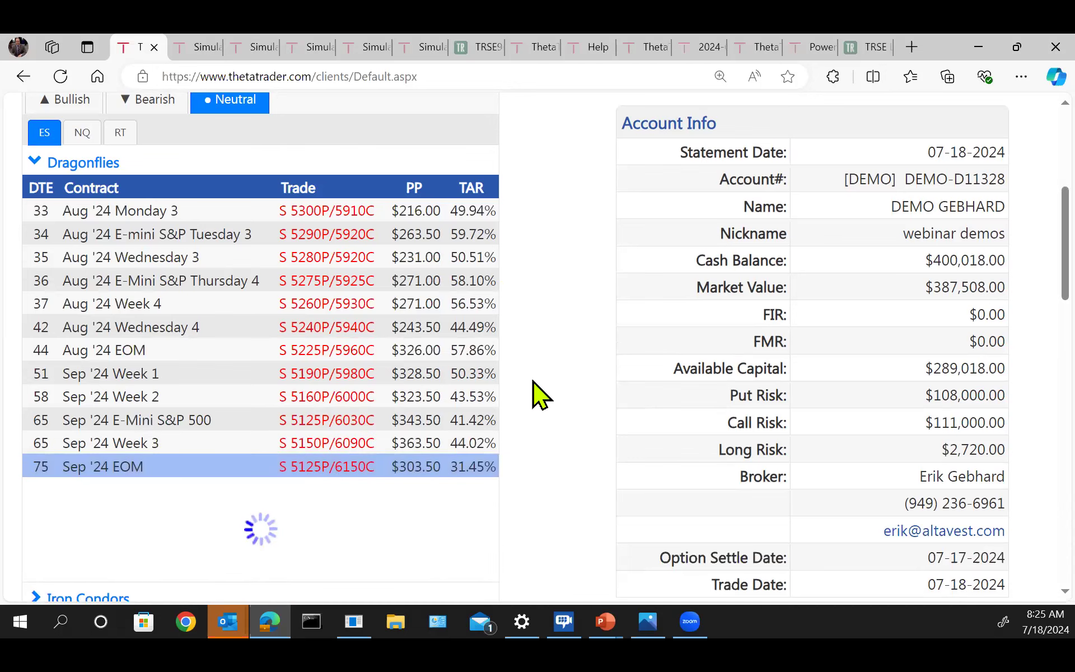
pyautogui.scroll(-1, 533, 381)
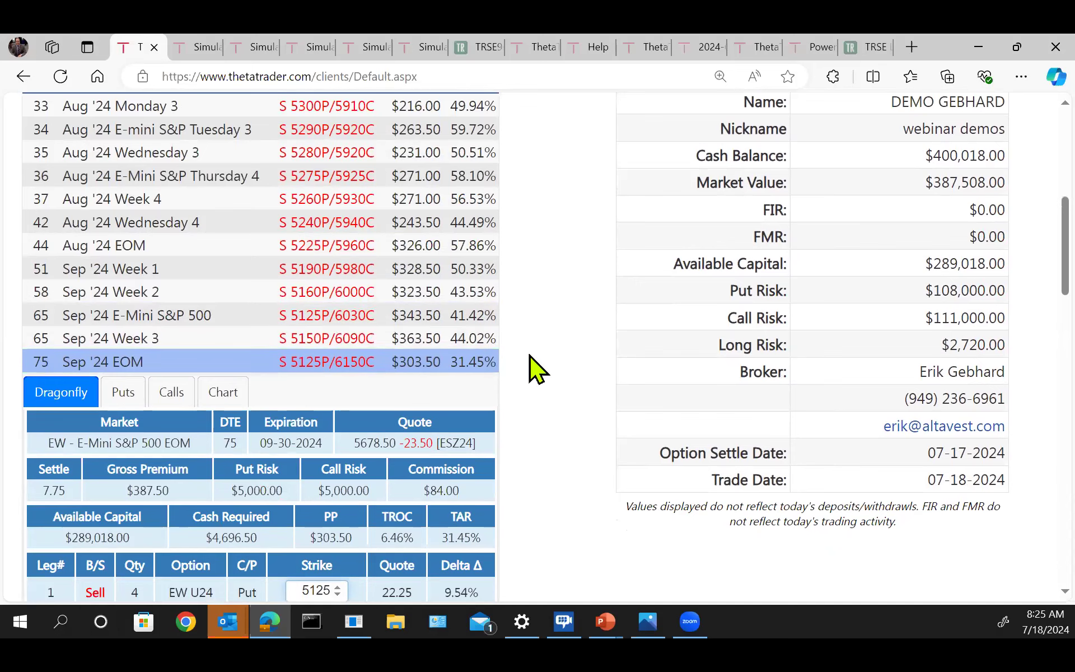
# Review the dragonfly's legs and cash required, view its price chart, and return to the order details.
pyautogui.scroll(-2, 529, 355)
pyautogui.scroll(-2, 540, 349)
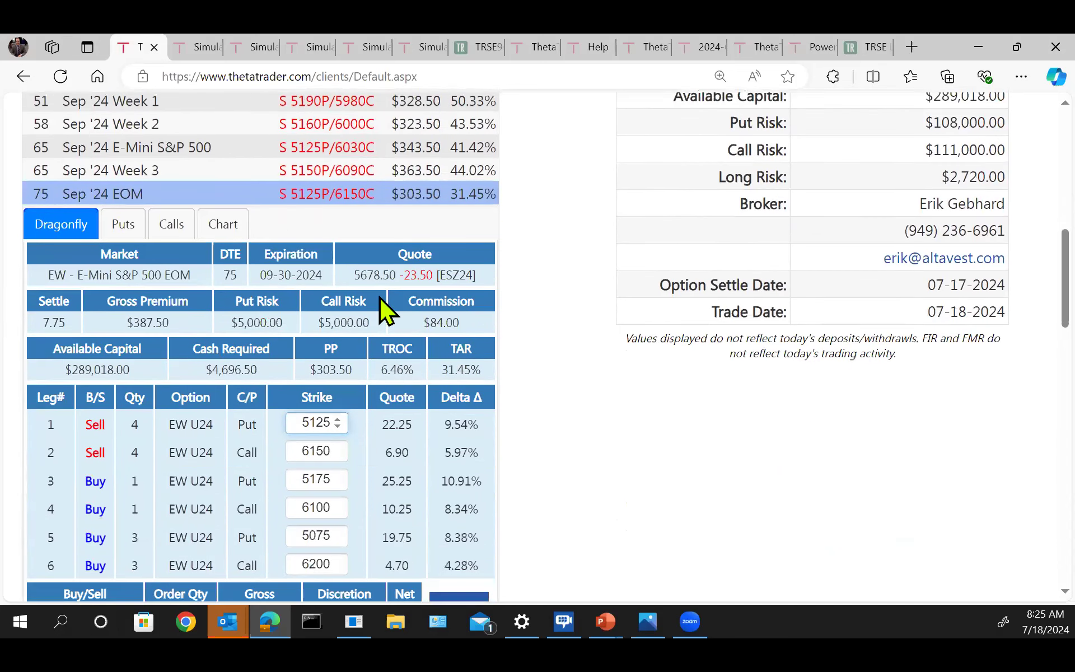
pyautogui.click(230, 223)
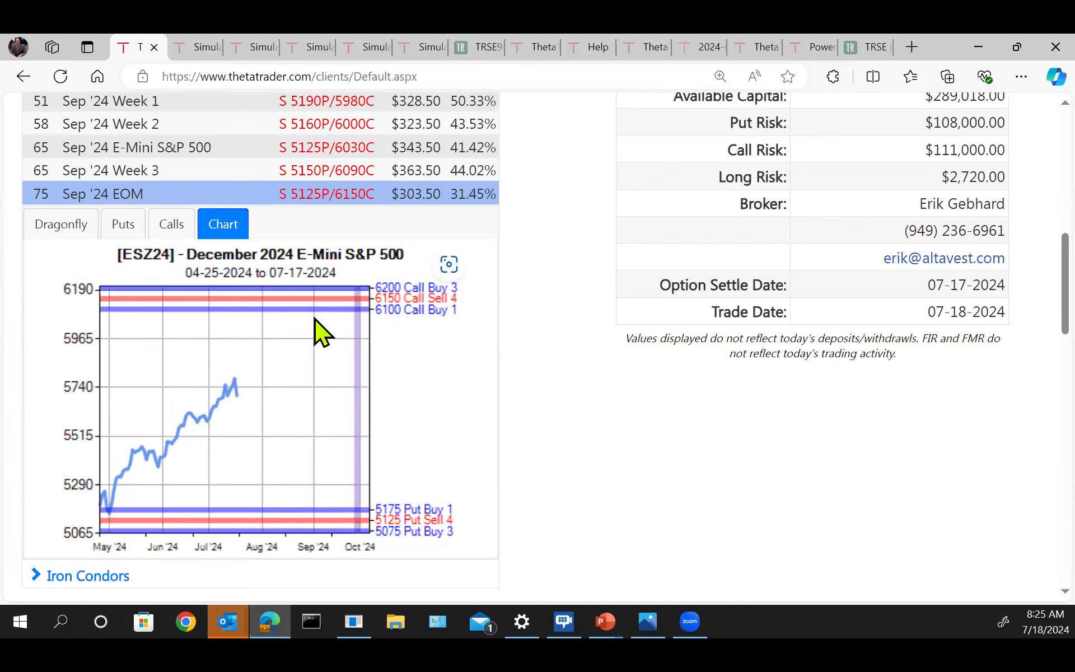
pyautogui.click(75, 229)
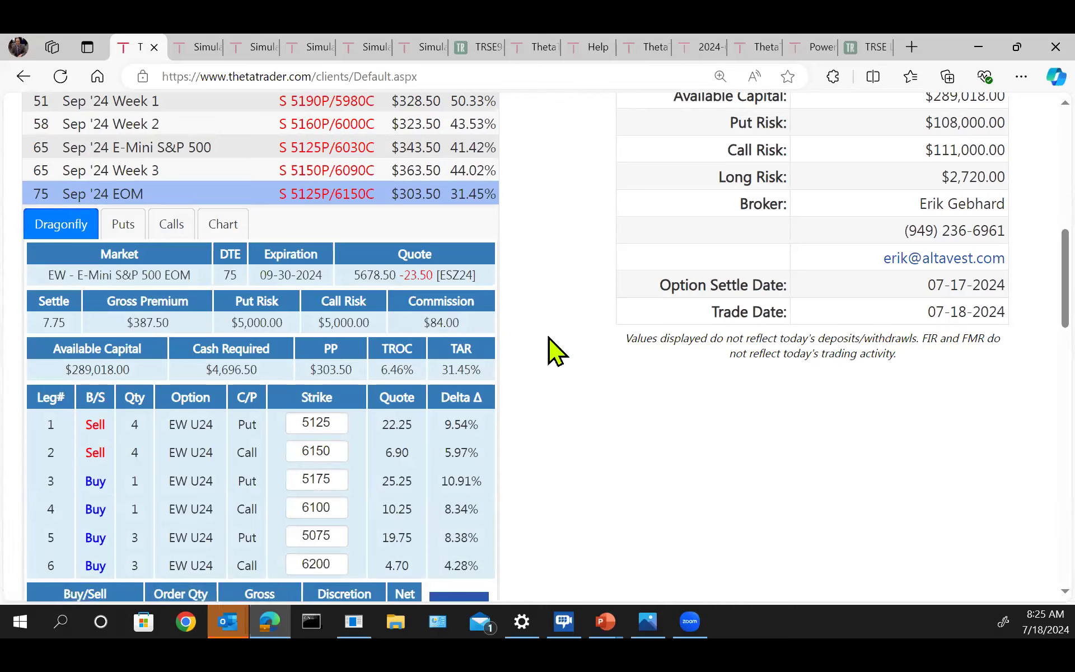
# Set the order quantity to 2 and place the sell order for the 5125P/6150C dragonfly at 7.75 gross.
pyautogui.middleClick(547, 334)
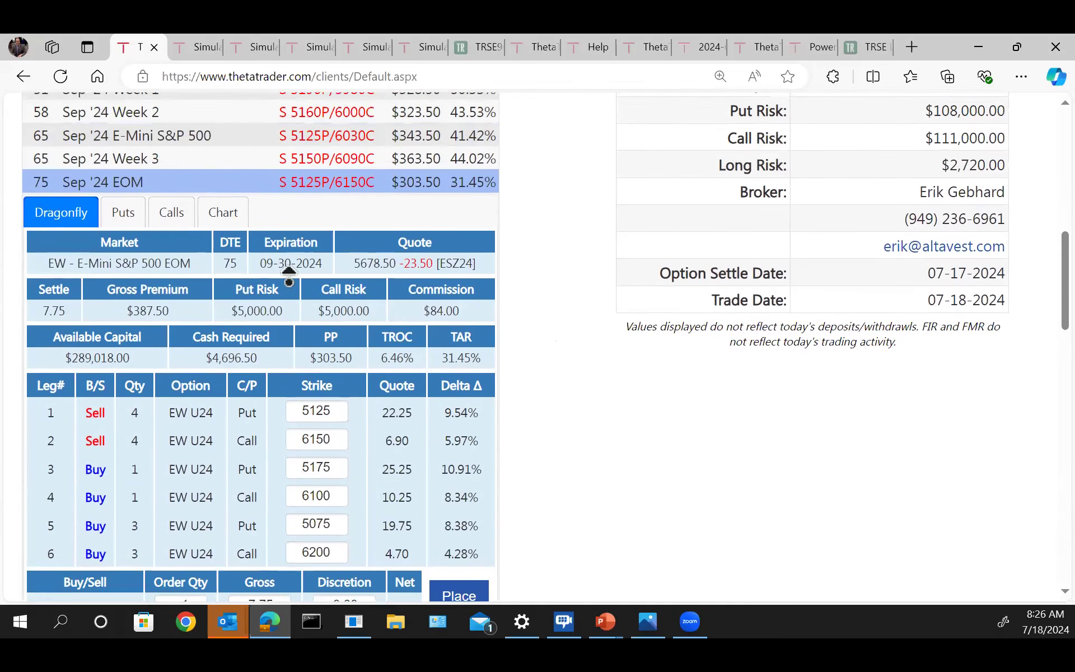
pyautogui.middleClick(549, 371)
pyautogui.scroll(-1, 550, 367)
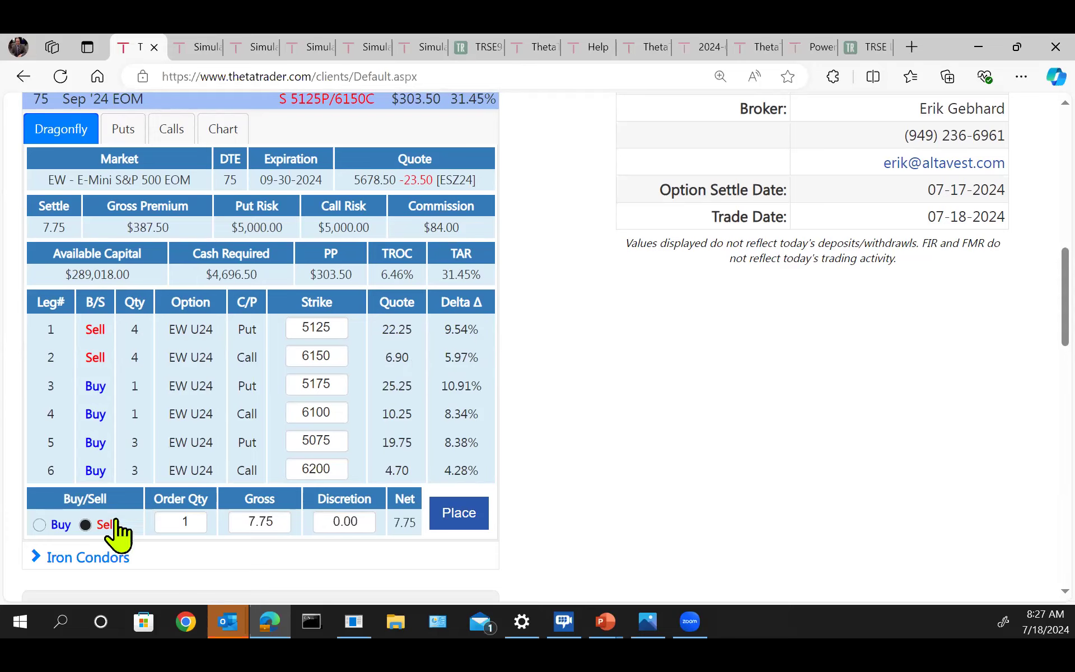
pyautogui.click(196, 517)
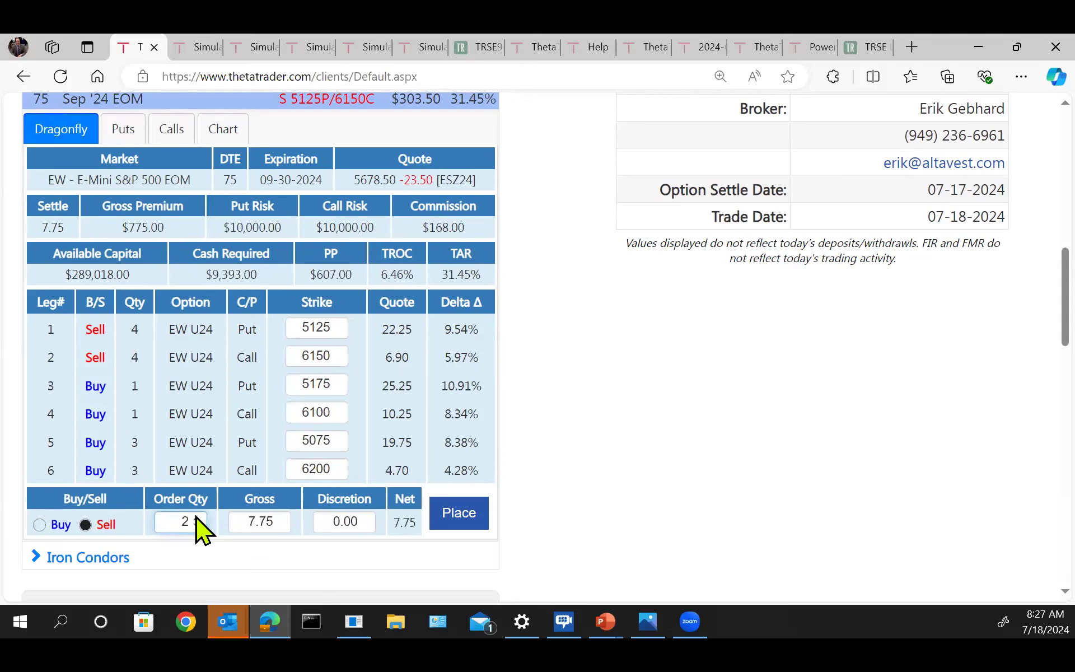
pyautogui.click(449, 520)
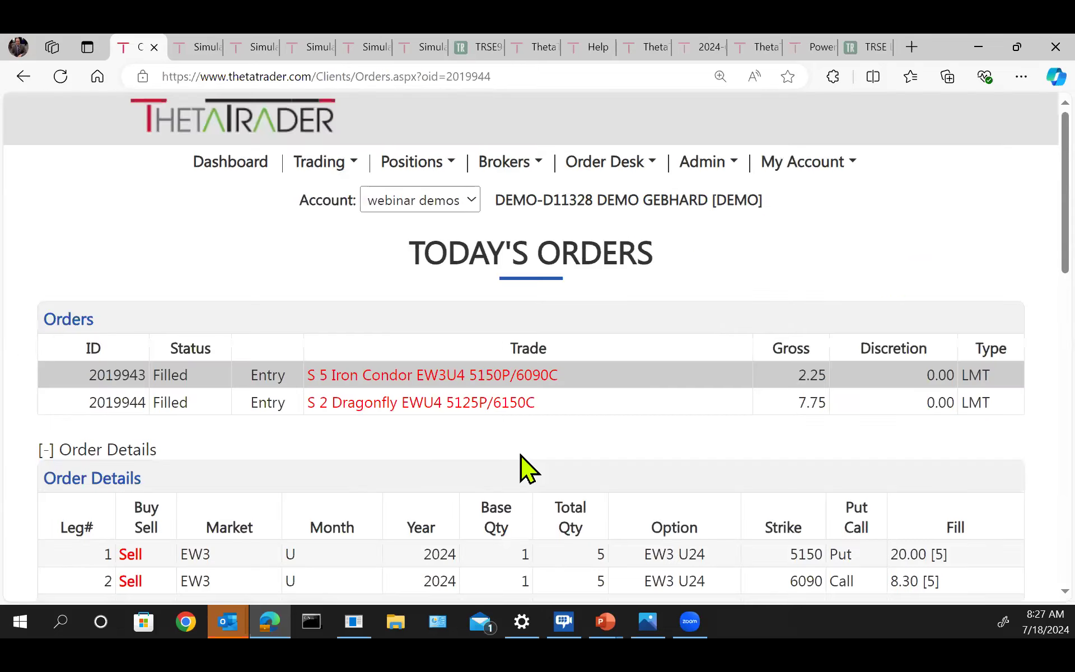
# Switch to the simulator's position summary for the sold EWH24 iron condor and reduce the page zoom to 100%.
pyautogui.click(243, 171)
pyautogui.click(317, 164)
pyautogui.click(198, 49)
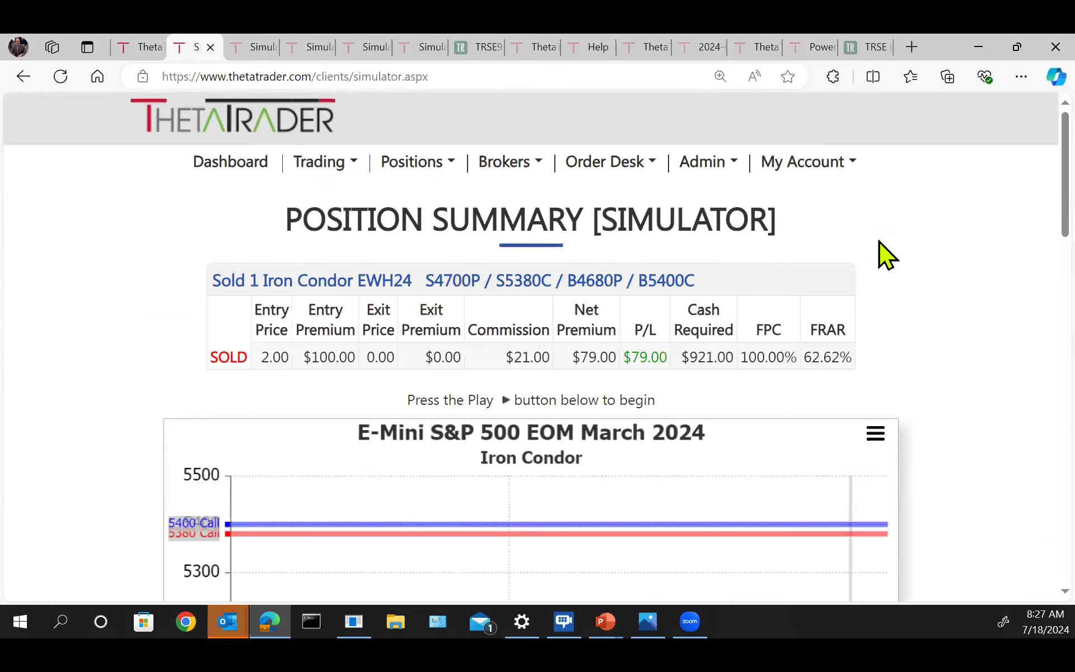
pyautogui.click(1021, 76)
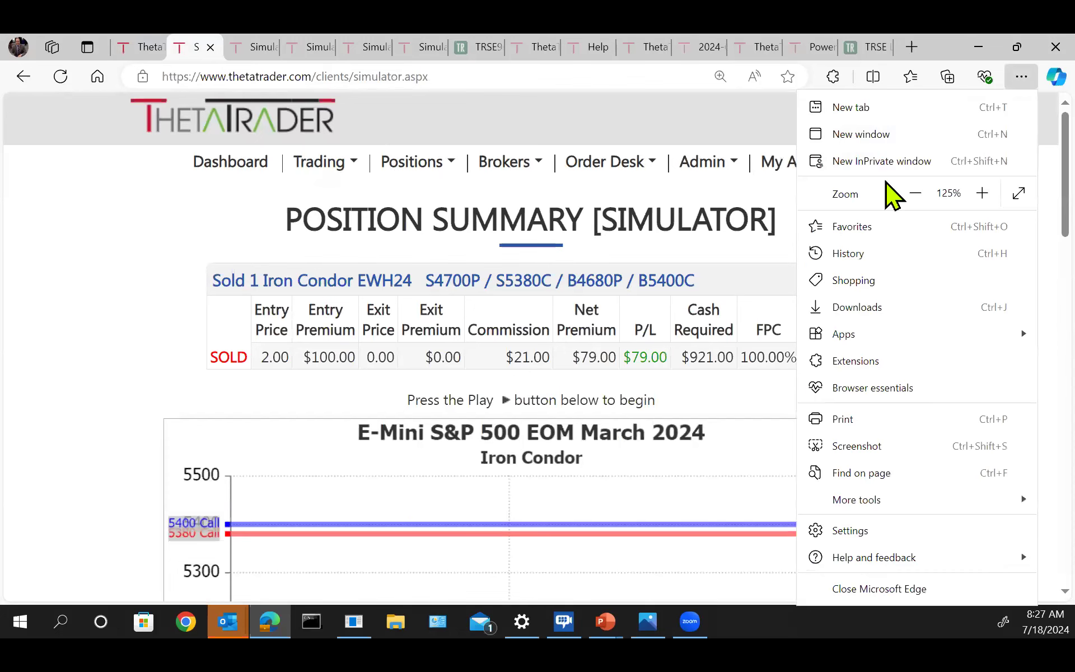
pyautogui.click(907, 194)
pyautogui.click(907, 194)
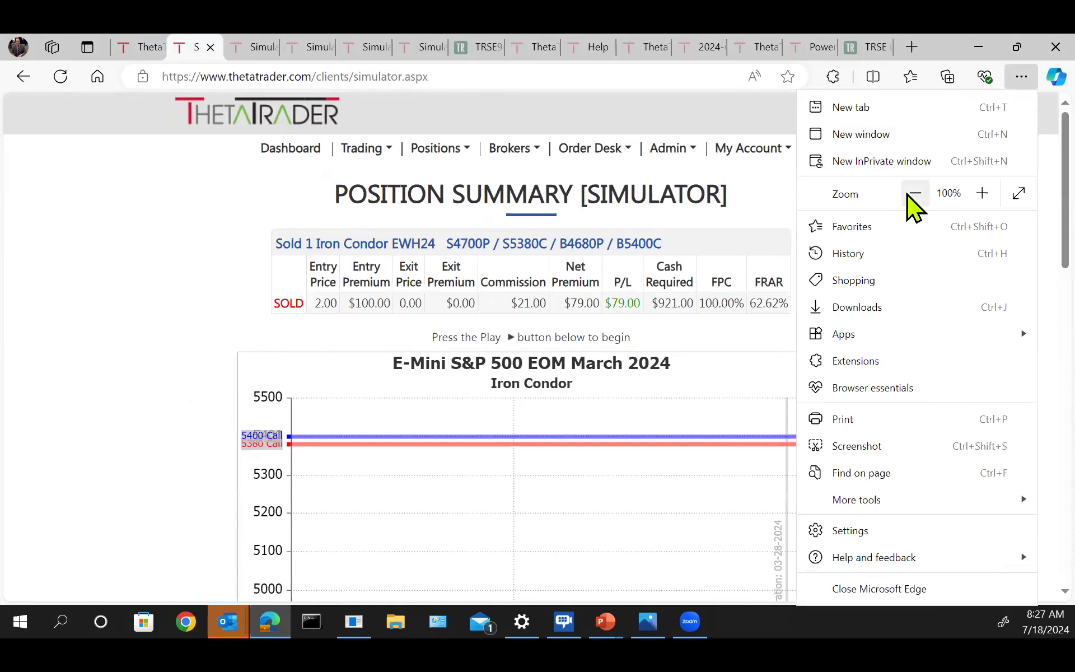
pyautogui.click(214, 312)
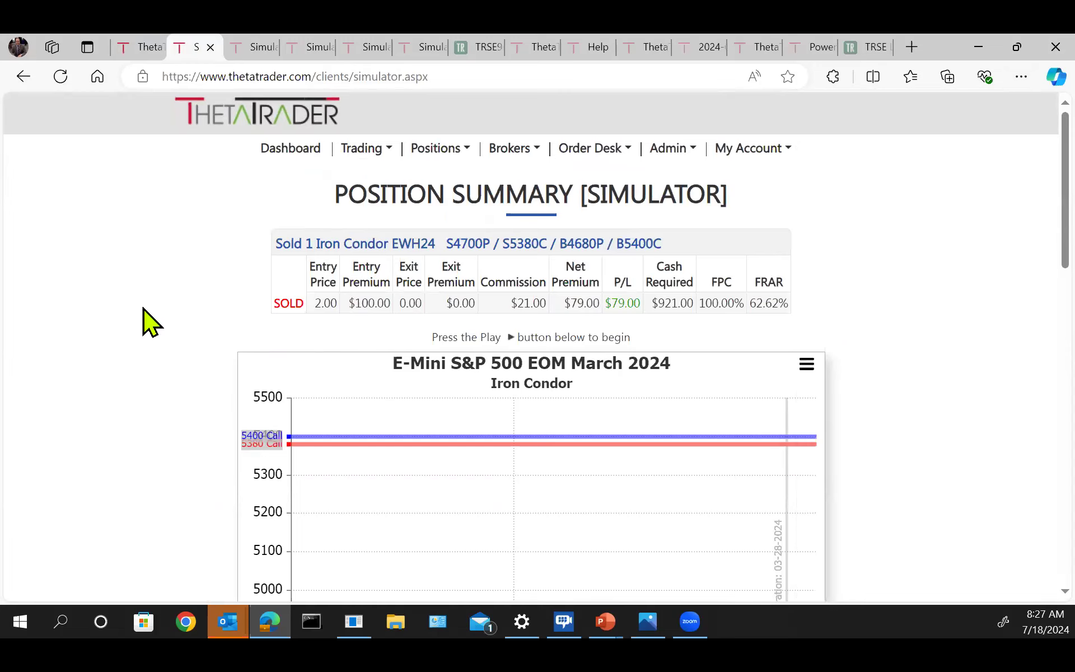
# Play the E-Mini S&P 500 EOM March 2024 iron condor simulation from its entry date and pause it at 02-19-2024.
pyautogui.scroll(-3, 148, 319)
pyautogui.scroll(-2, 131, 315)
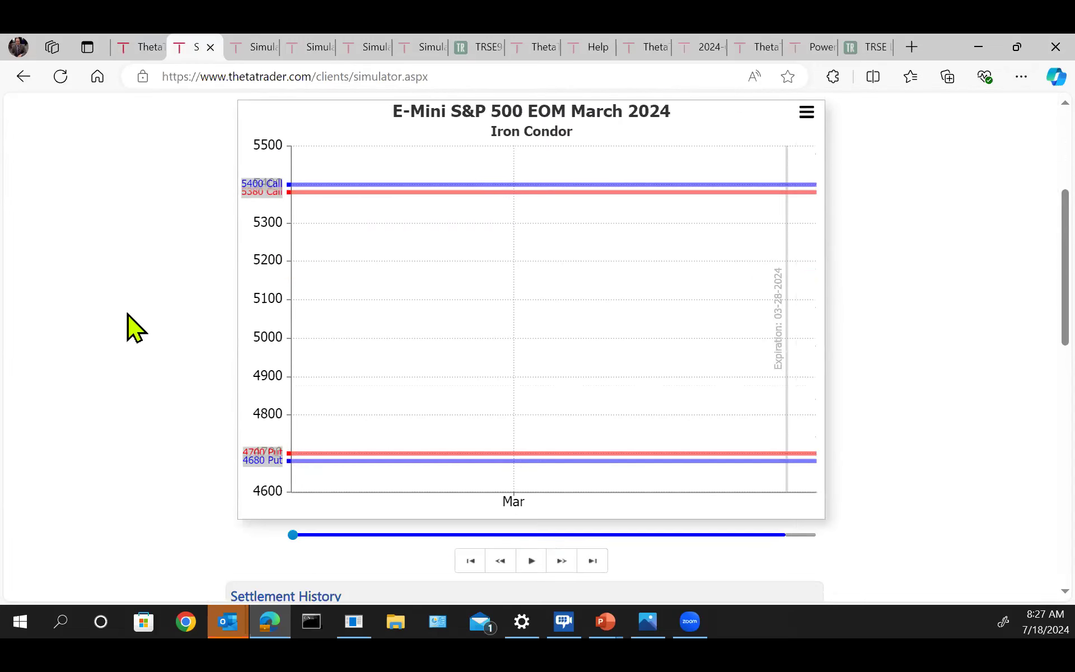
pyautogui.scroll(-2, 127, 310)
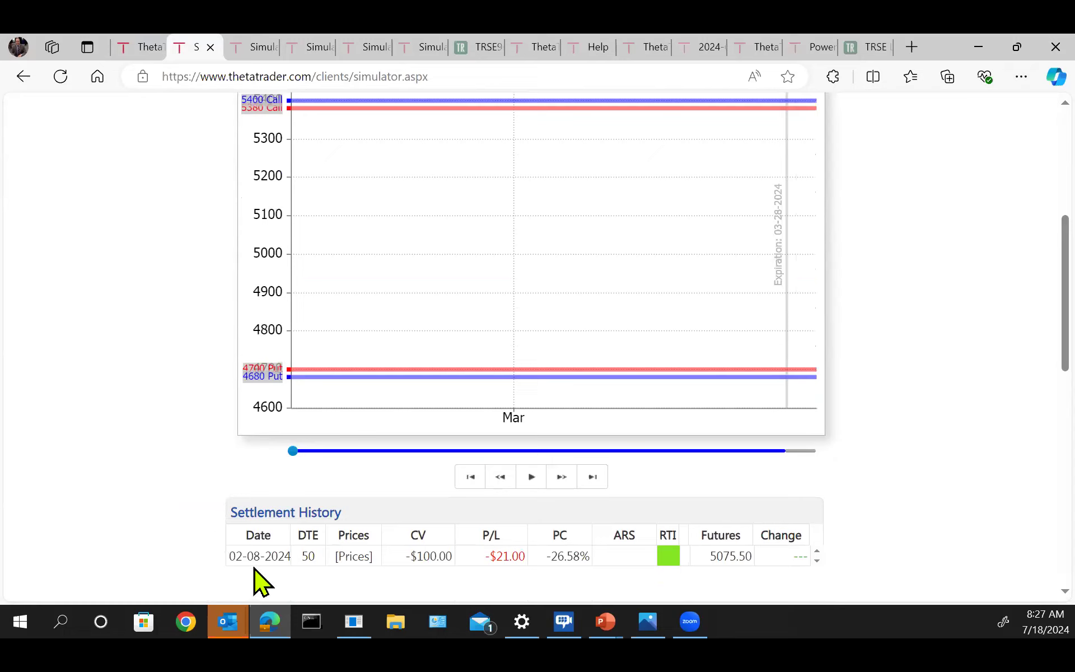
pyautogui.click(531, 477)
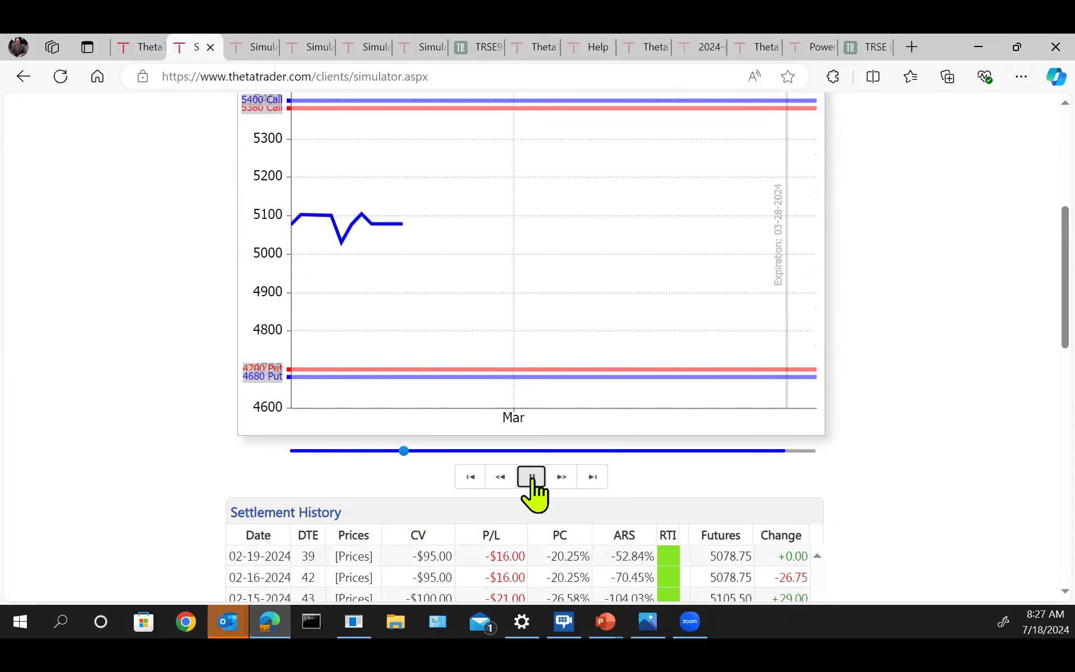
pyautogui.click(531, 477)
# Step the simulation backward and forward through the trading days, and reset it to the start.
pyautogui.click(500, 477)
pyautogui.click(500, 477)
pyautogui.click(500, 477)
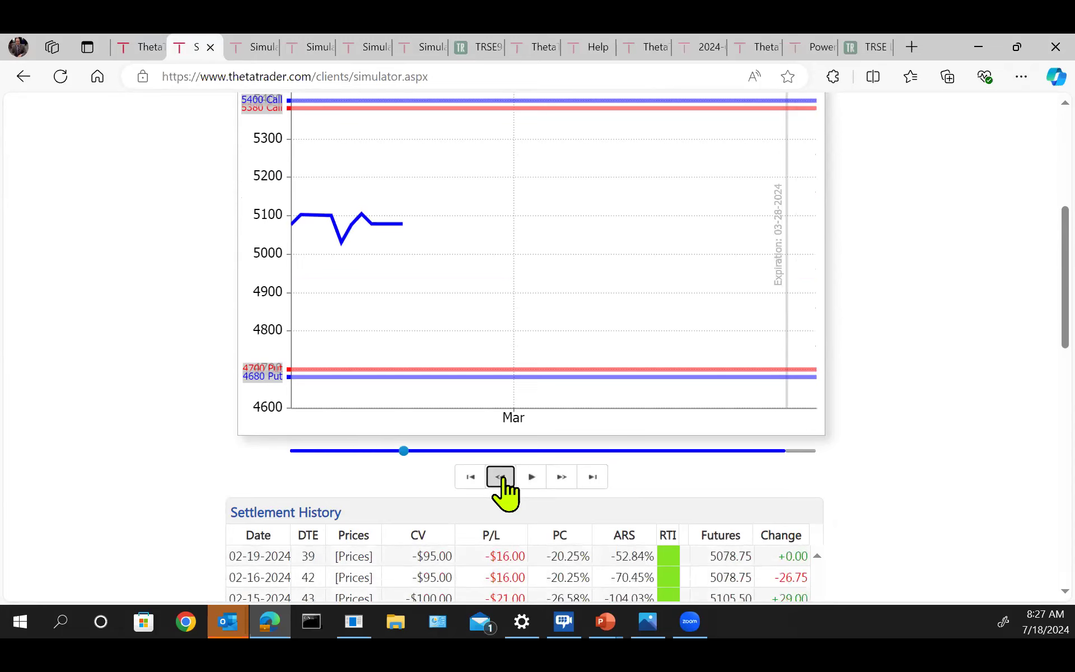
pyautogui.click(500, 476)
pyautogui.click(562, 476)
pyautogui.click(562, 477)
pyautogui.click(562, 477)
pyautogui.click(562, 476)
pyautogui.click(562, 477)
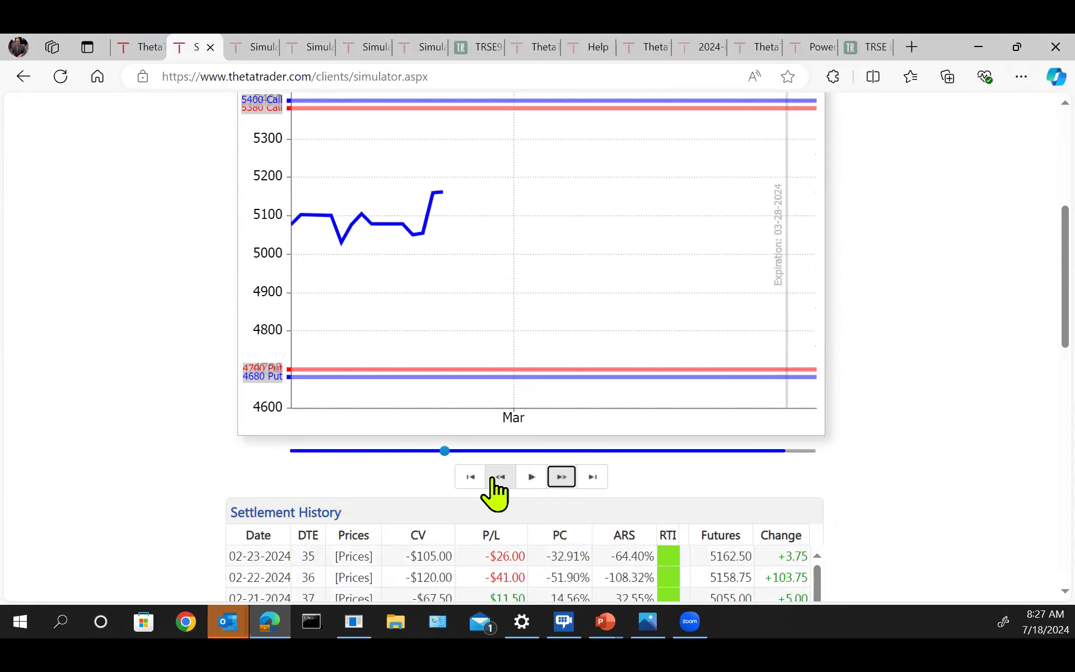
pyautogui.click(471, 477)
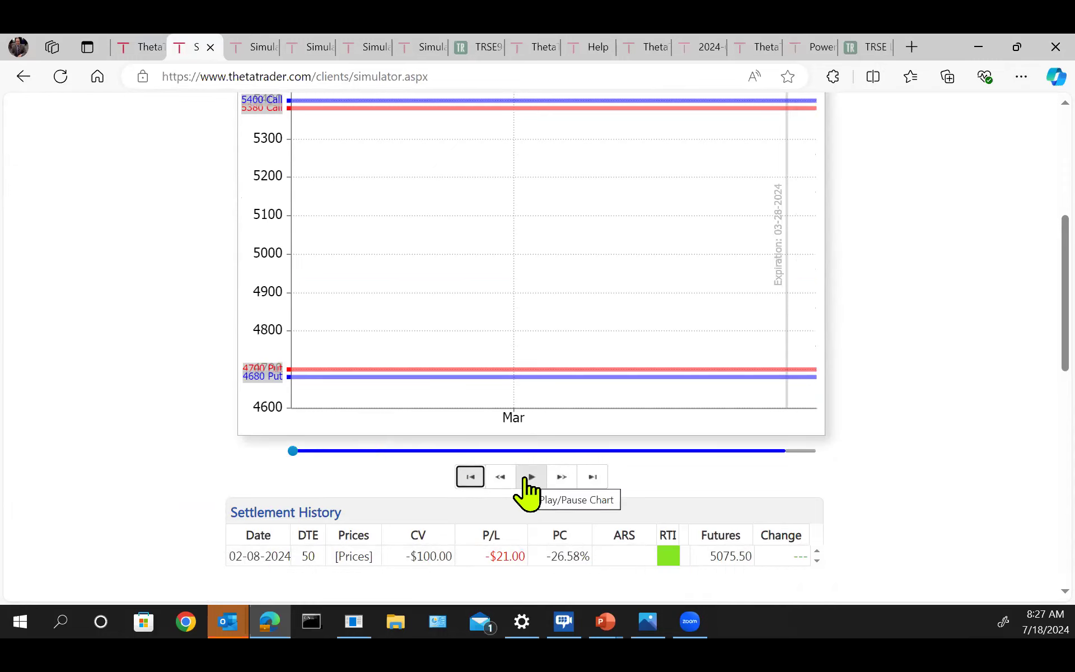
# Replay the simulation from the start, pause it at 02-29-2024, and examine the daily rows in the settlement history.
pyautogui.click(530, 477)
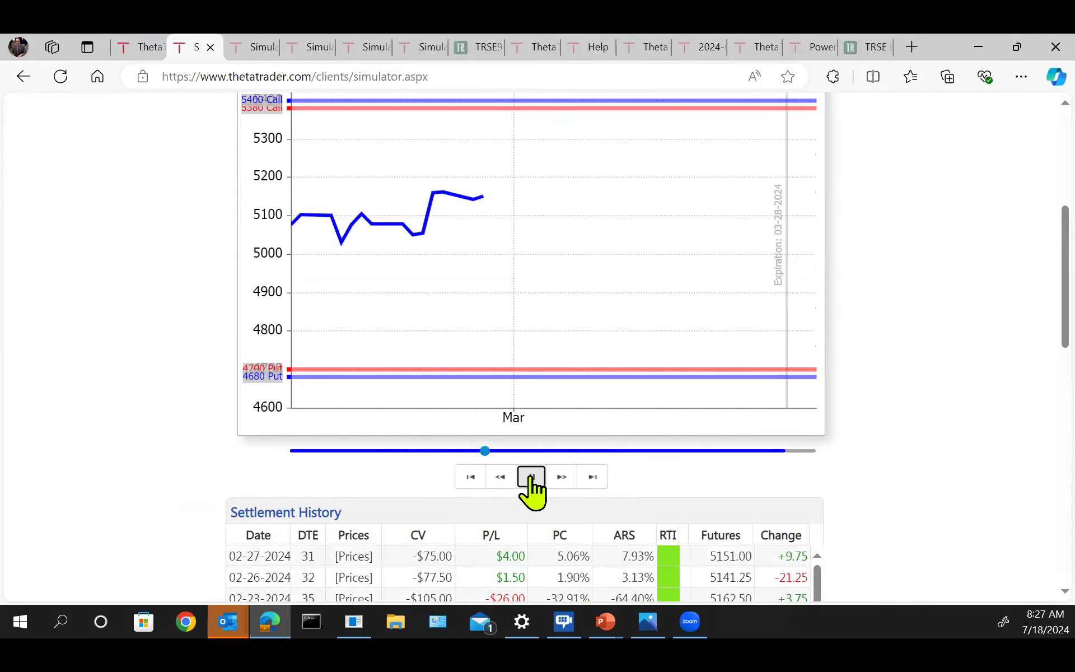
pyautogui.click(530, 477)
pyautogui.scroll(-1, 892, 494)
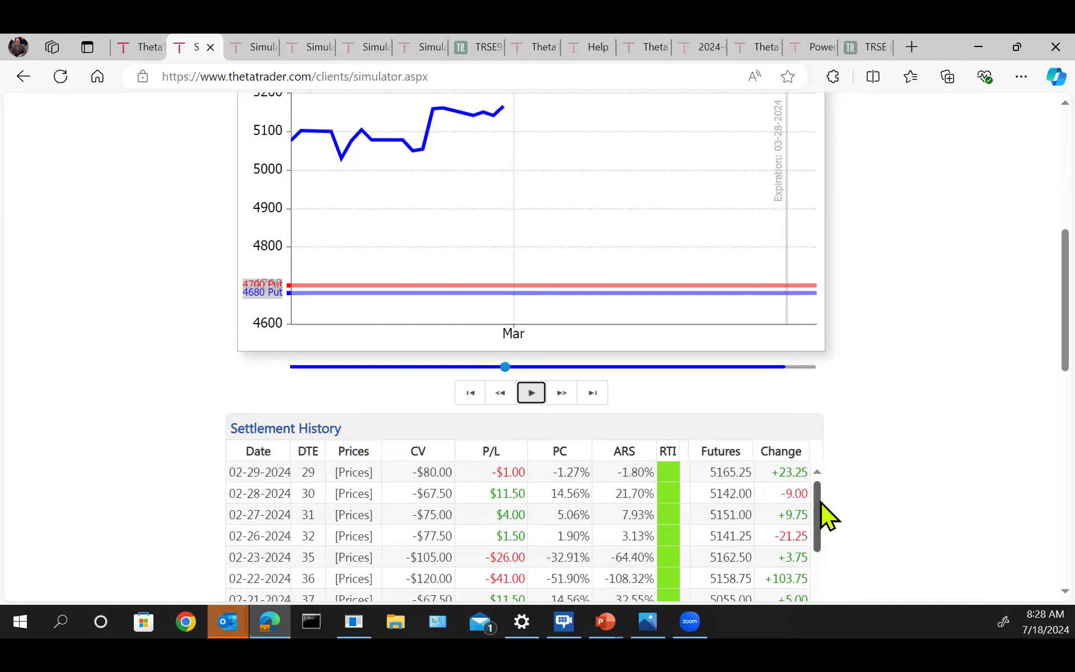
pyautogui.scroll(-1, 850, 490)
pyautogui.moveTo(816, 430)
pyautogui.mouseDown()
pyautogui.moveTo(813, 539)
pyautogui.moveTo(800, 420)
pyautogui.mouseUp()
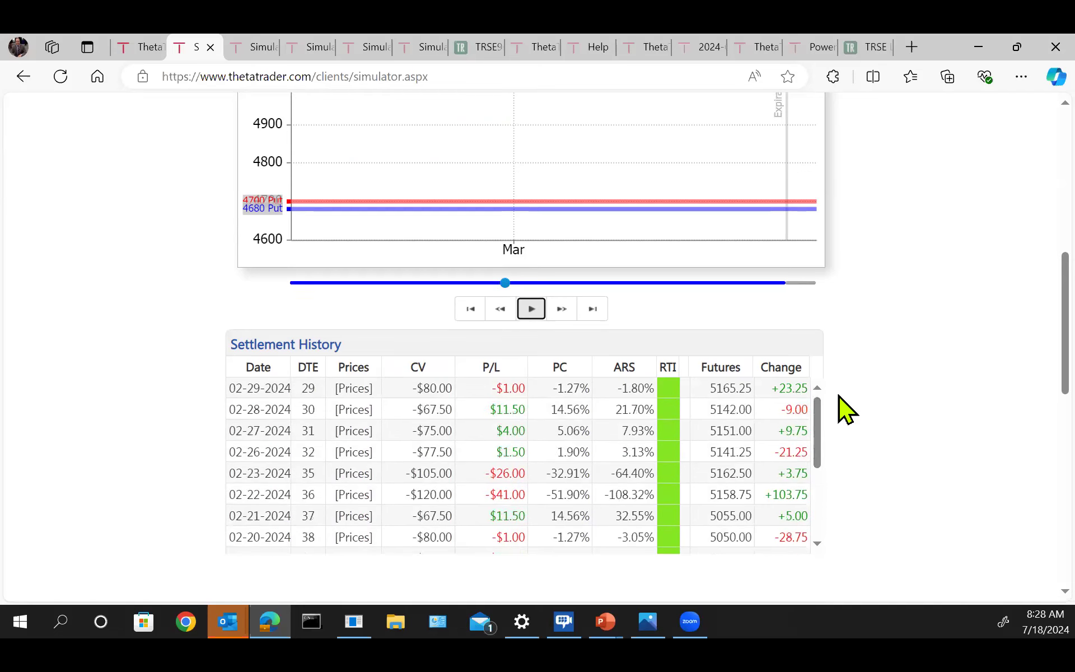
pyautogui.scroll(3, 874, 403)
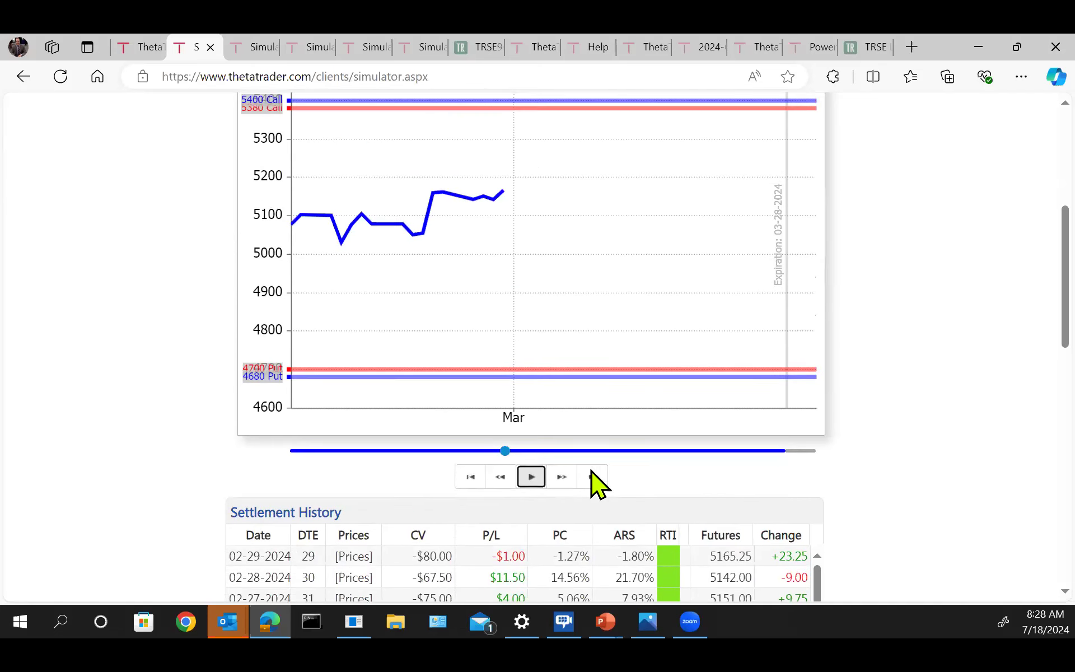
# Resume the simulation in stages, pausing at 03-11, 03-15, 03-21 and 03-26-2024, and review the chart and settlement history.
pyautogui.click(531, 478)
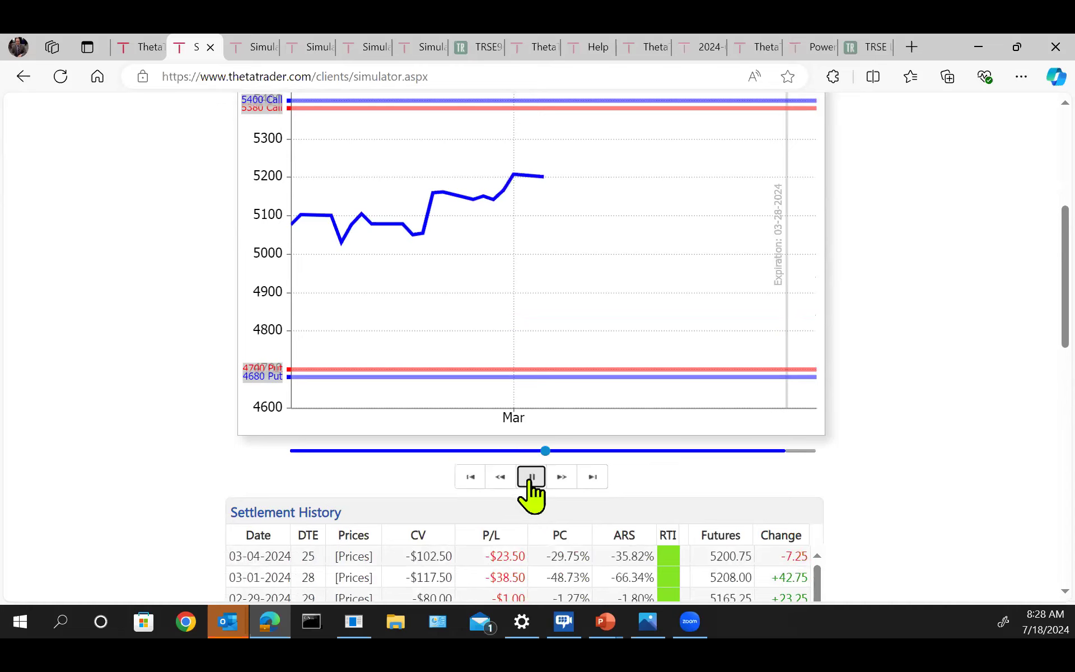
pyautogui.click(531, 478)
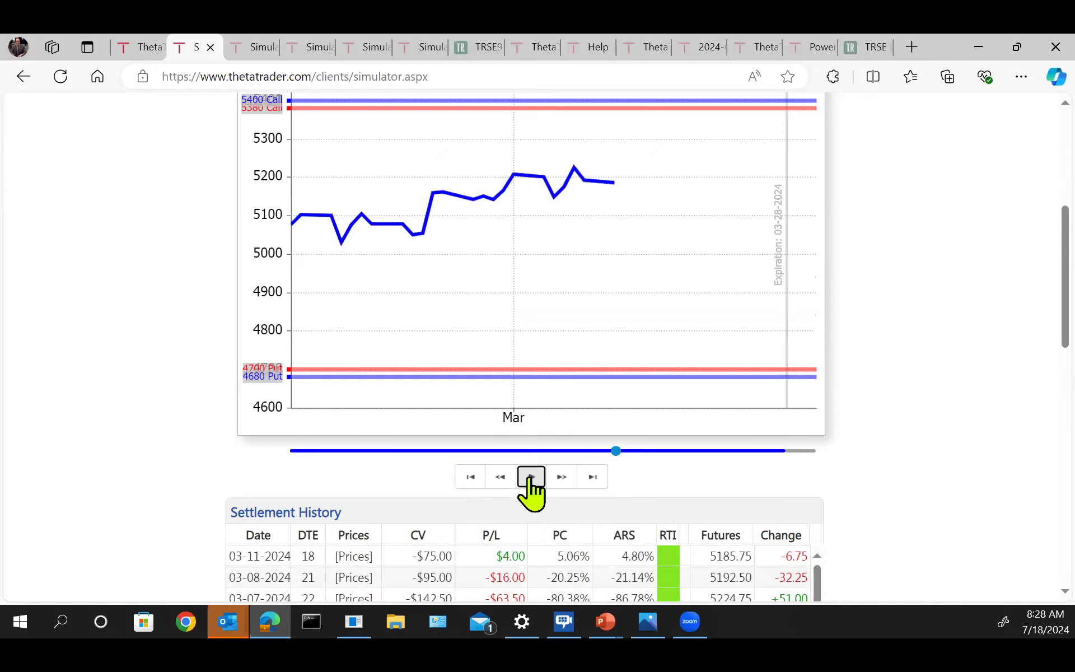
pyautogui.click(530, 478)
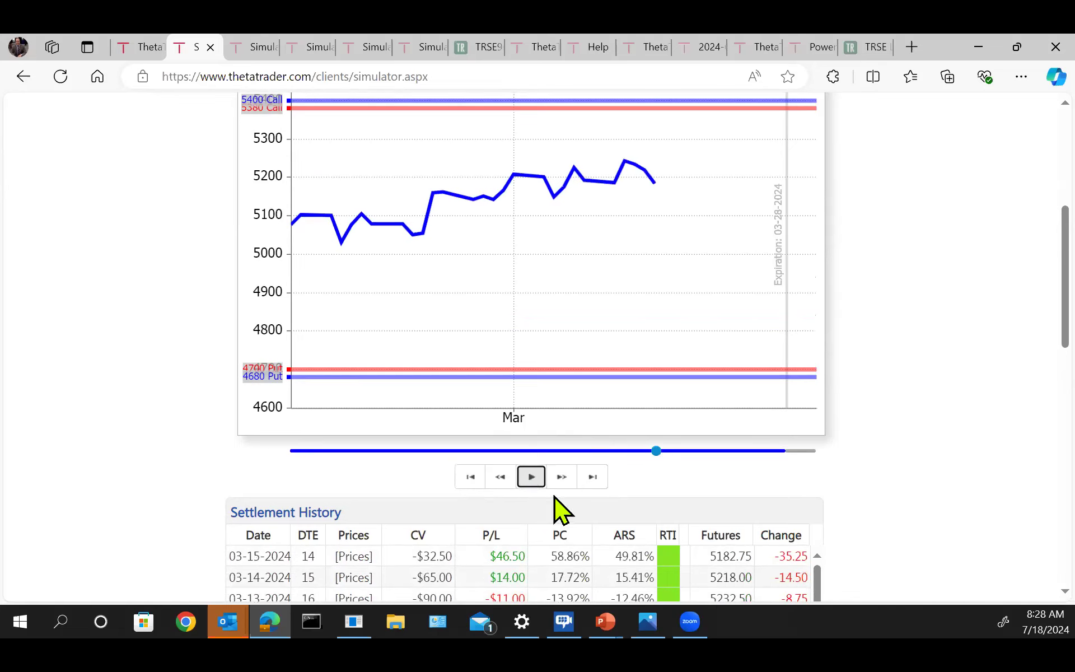
pyautogui.click(532, 479)
pyautogui.click(532, 479)
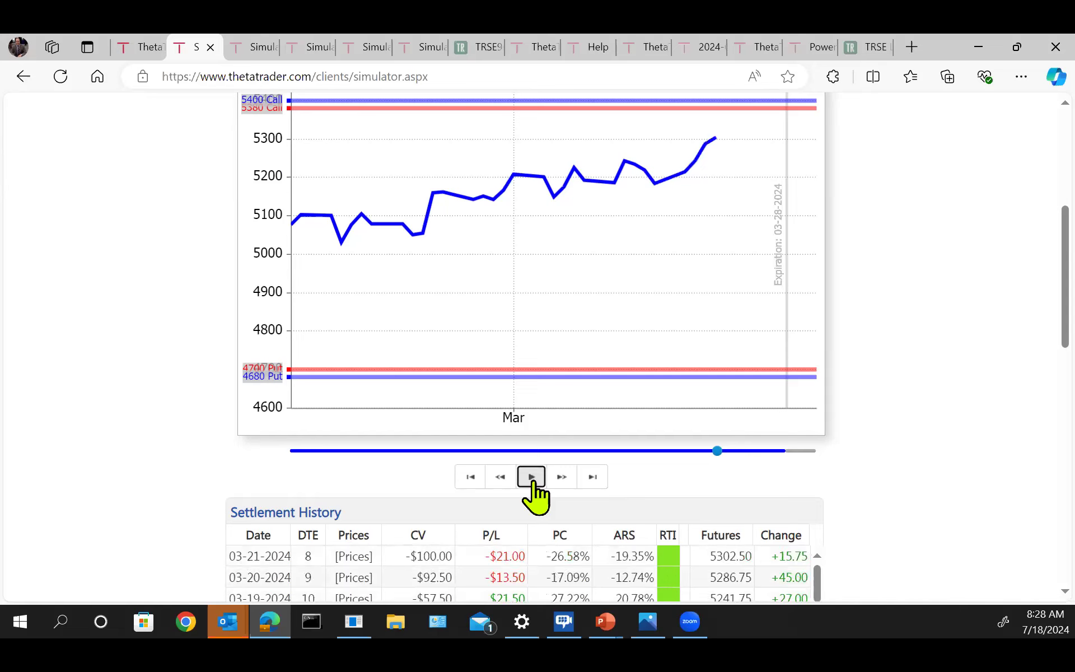
pyautogui.click(532, 479)
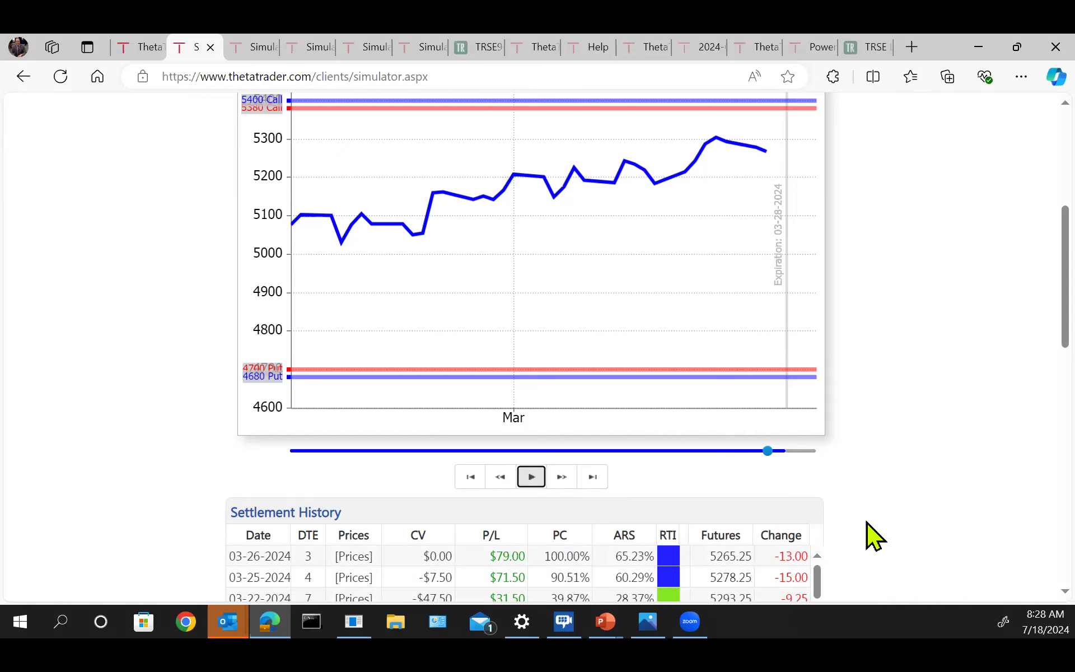
pyautogui.scroll(-1, 868, 526)
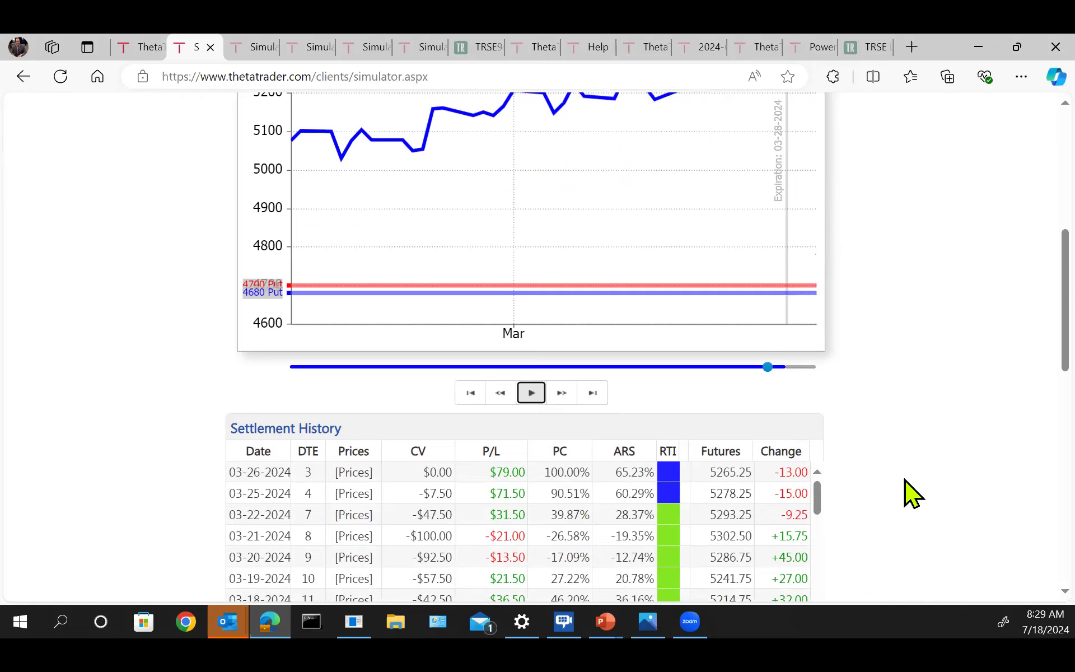
pyautogui.scroll(3, 905, 479)
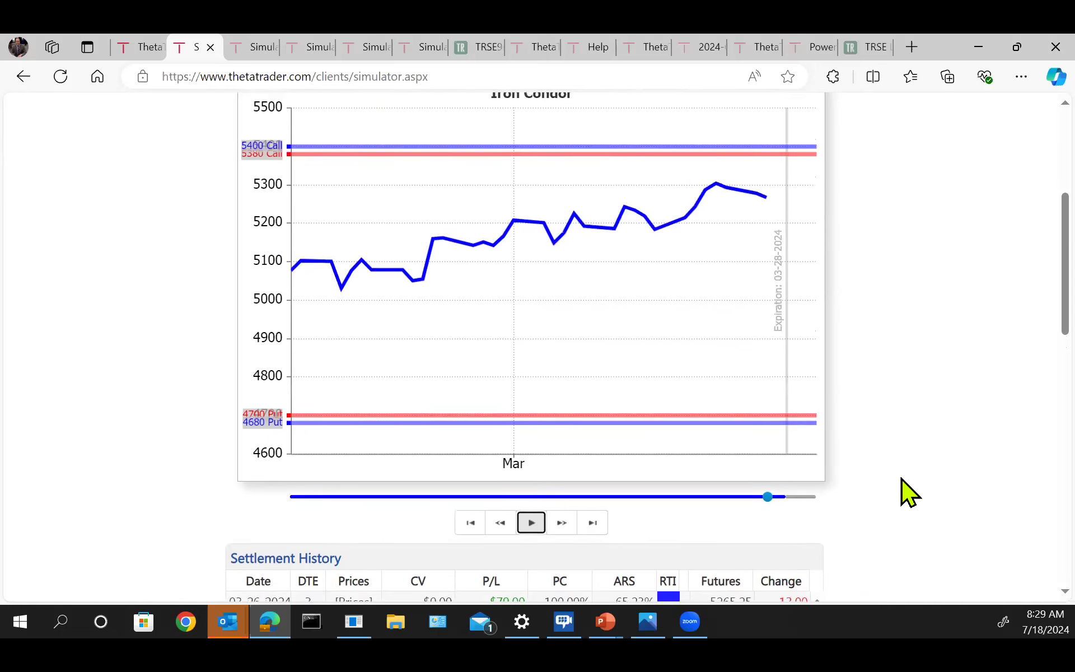
pyautogui.scroll(-1, 889, 488)
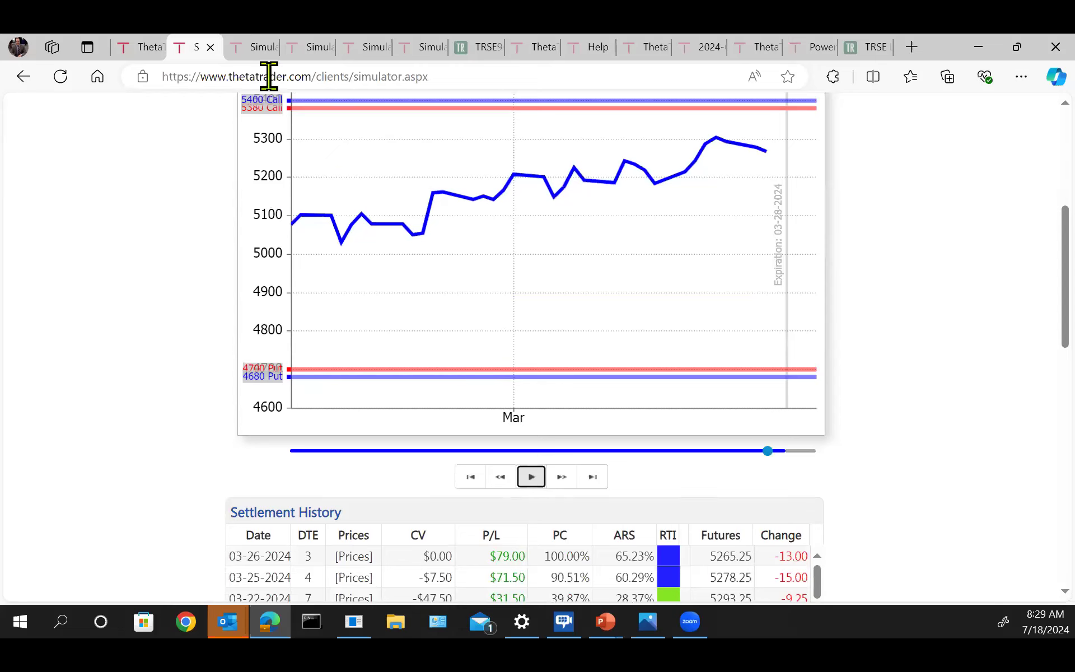
# Open the E-Mini S&P 500 EOM March 2024 Dragonfly simulation, play it from its entry date, and pause it at 02-23-2024.
pyautogui.click(250, 45)
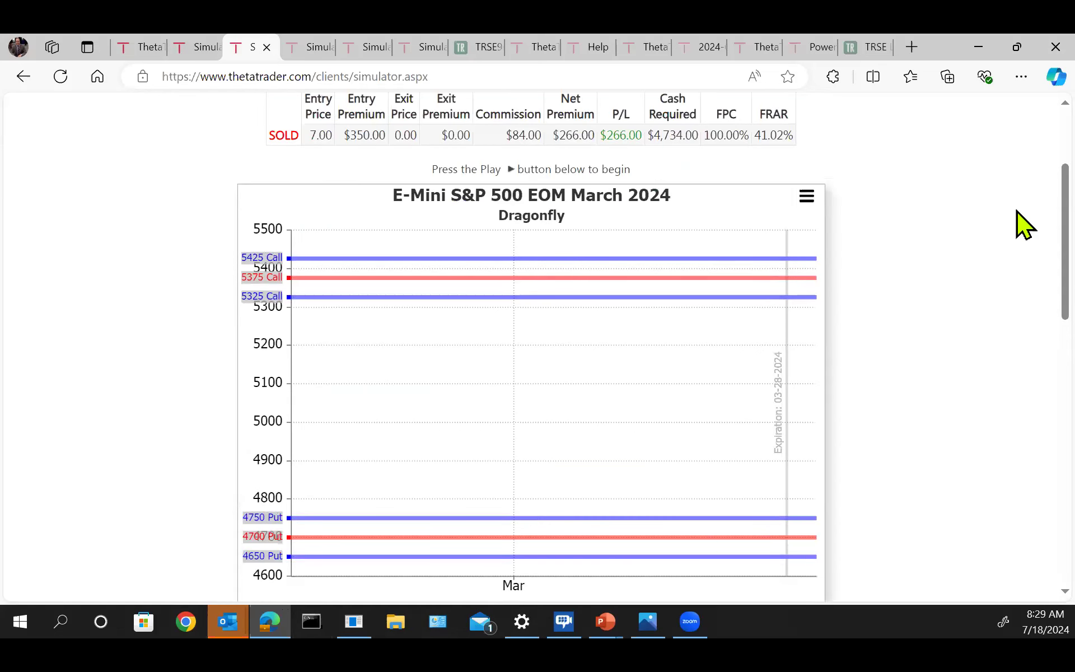
pyautogui.scroll(-4, 1024, 185)
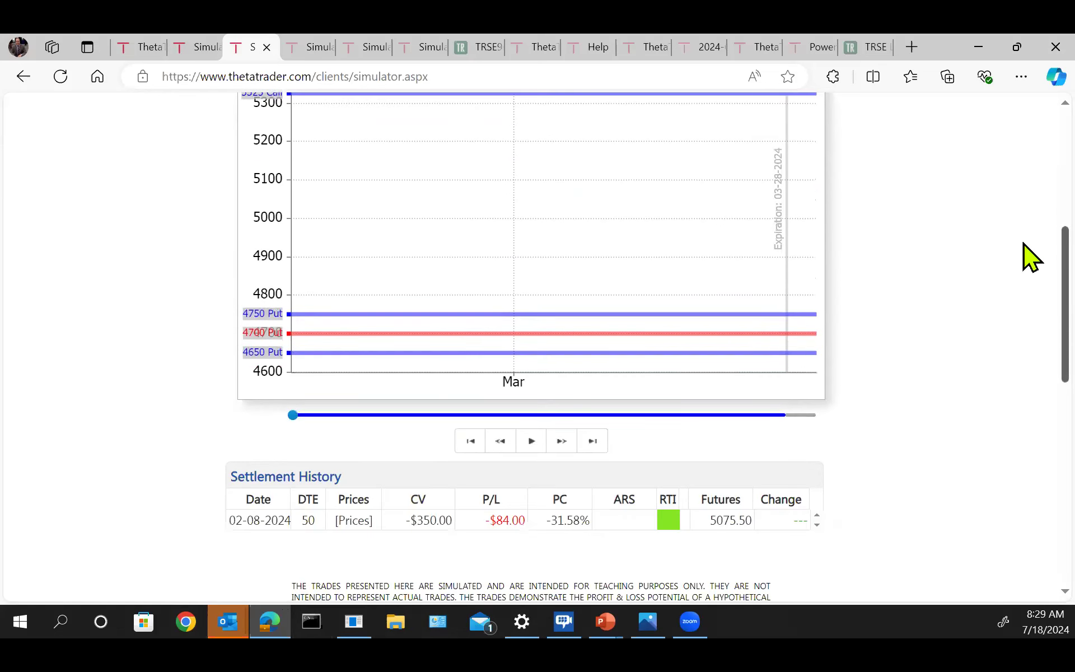
pyautogui.scroll(3, 1024, 250)
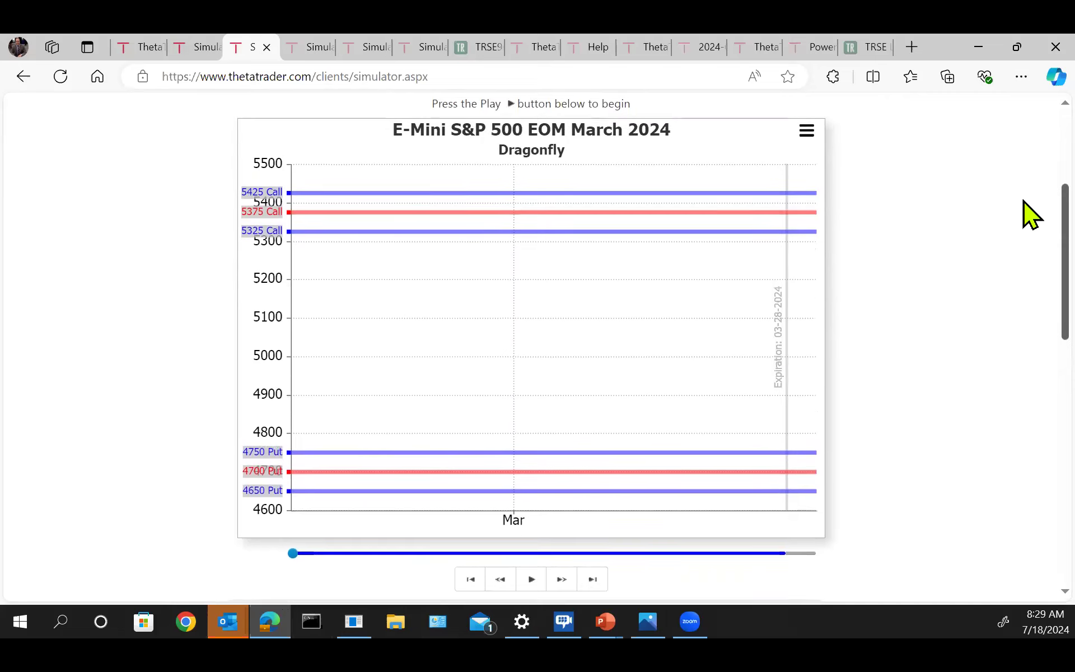
pyautogui.scroll(-1, 1023, 201)
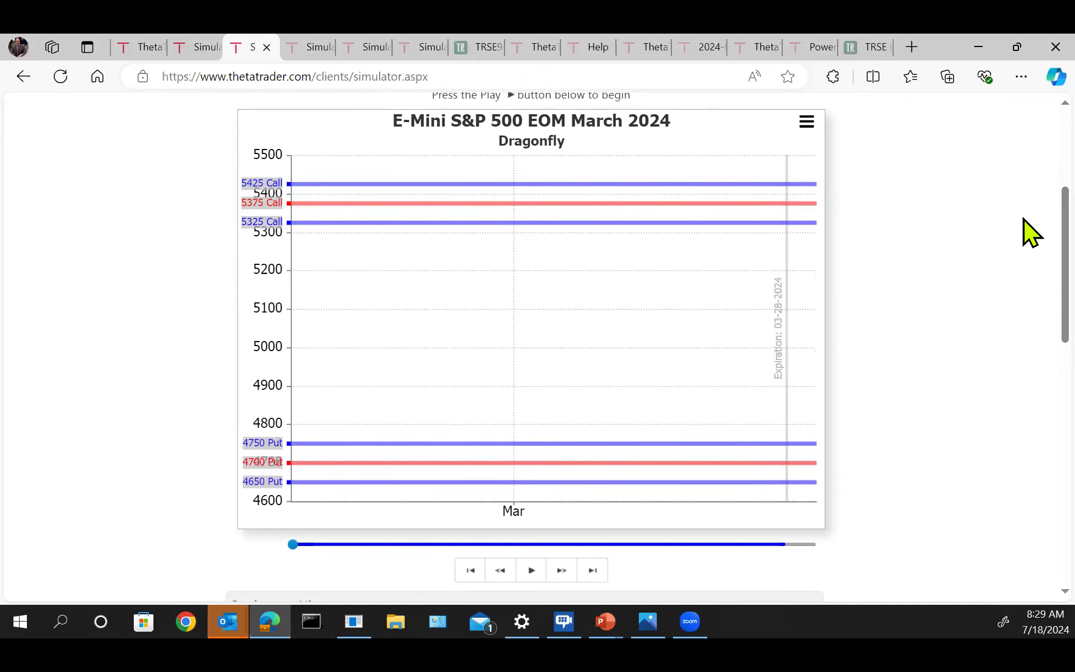
pyautogui.scroll(-2, 1024, 238)
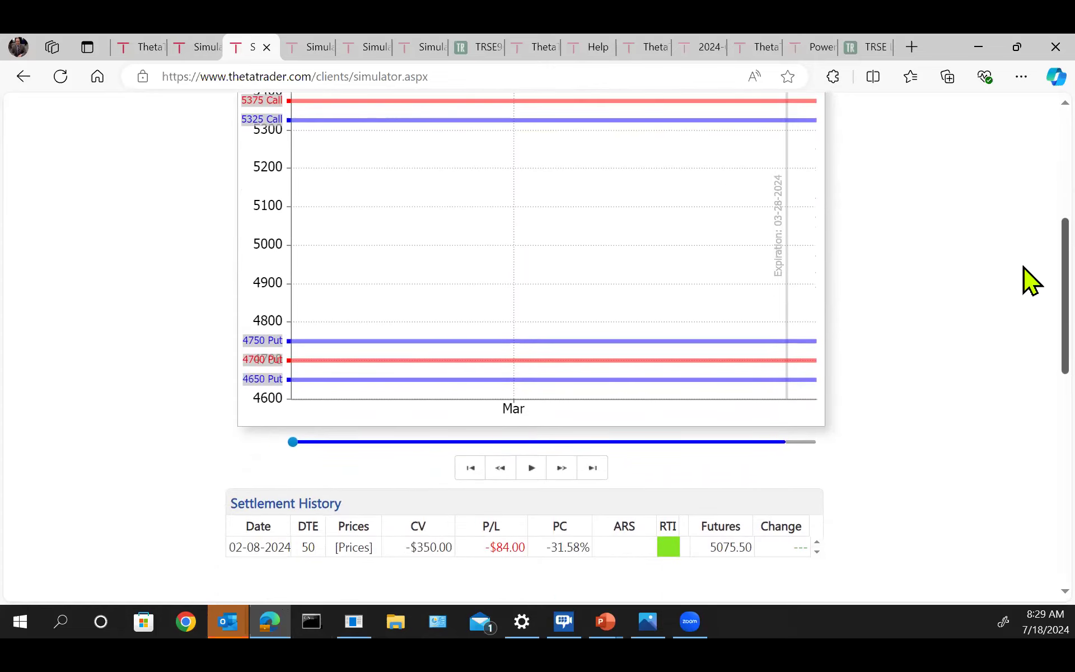
pyautogui.scroll(1, 1025, 267)
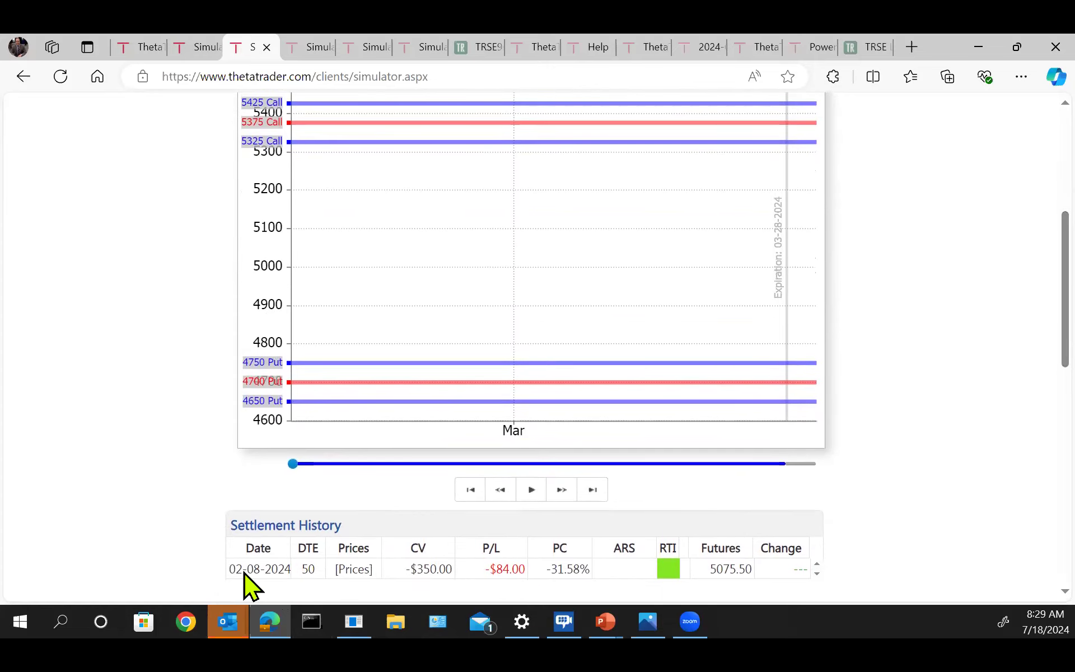
pyautogui.click(531, 491)
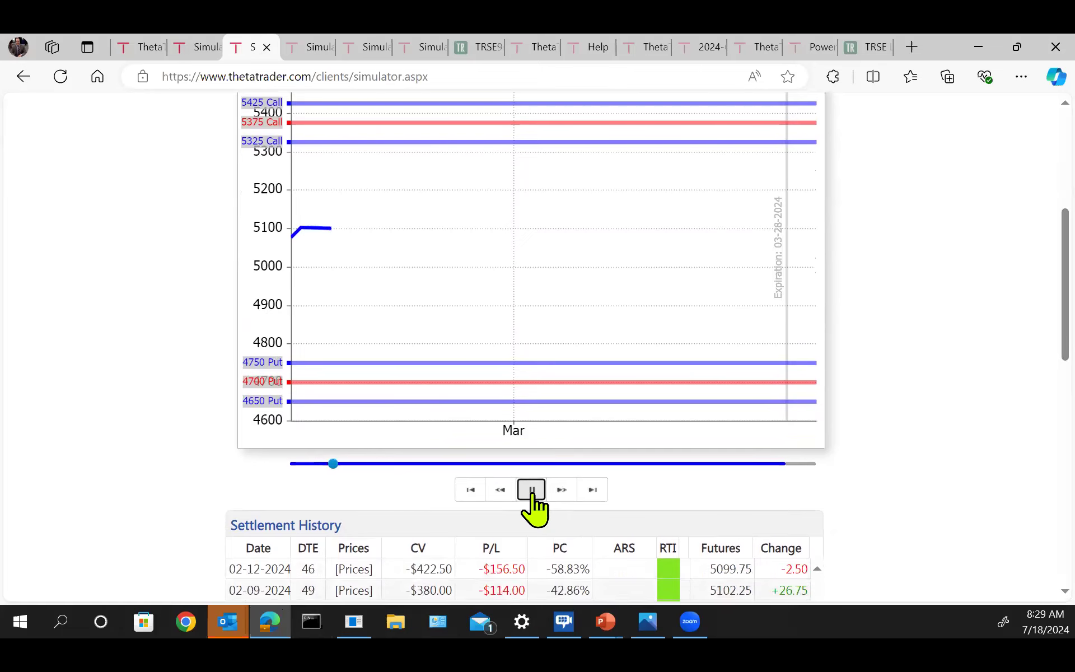
pyautogui.click(532, 492)
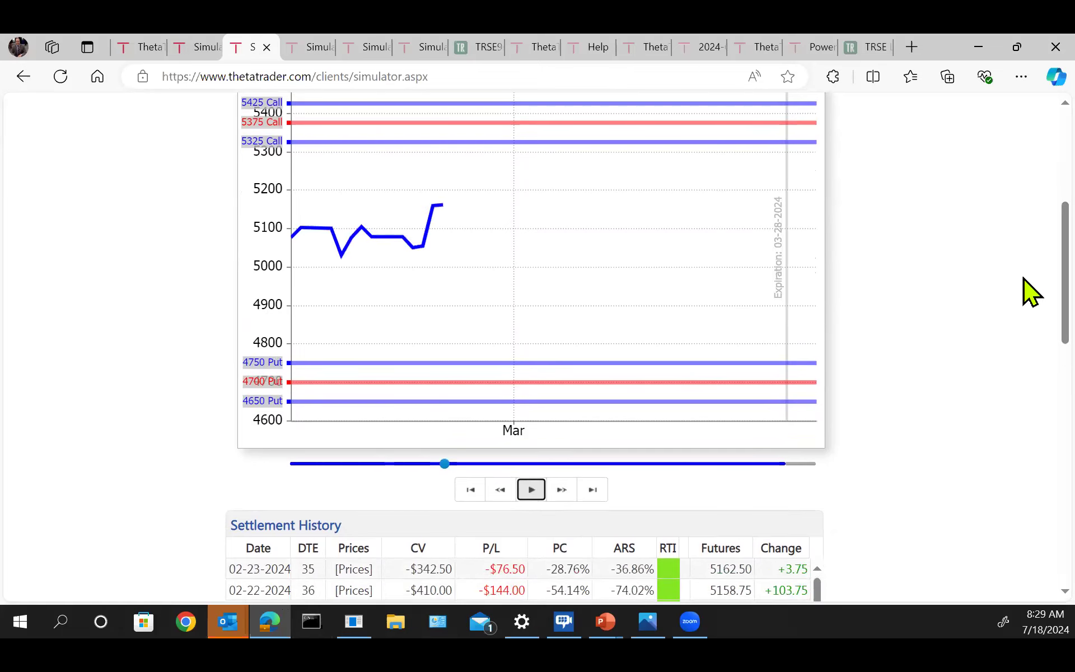
# Resume the March 2024 Dragonfly simulation in stages, pausing it at 03-11-2024 and 03-18-2024.
pyautogui.scroll(-1, 1024, 231)
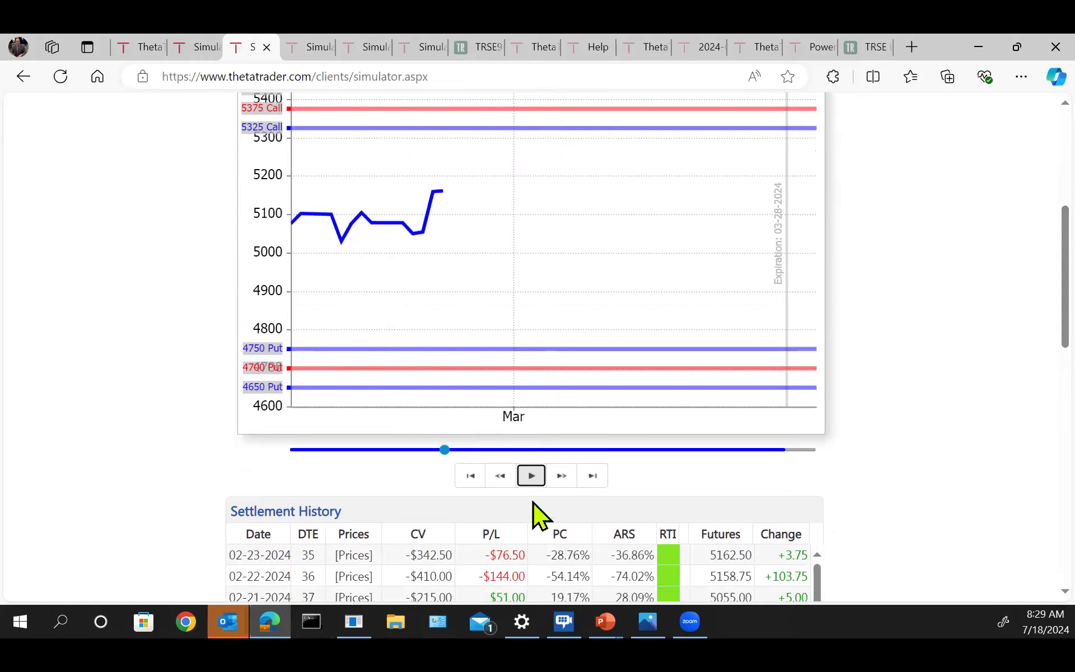
pyautogui.click(528, 476)
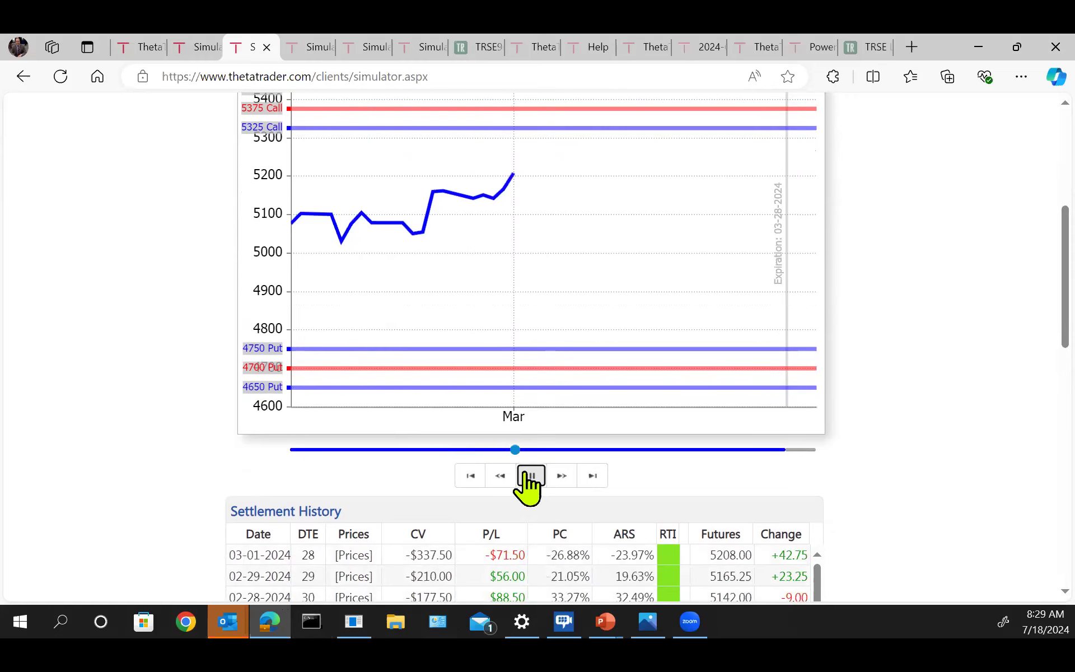
pyautogui.click(530, 476)
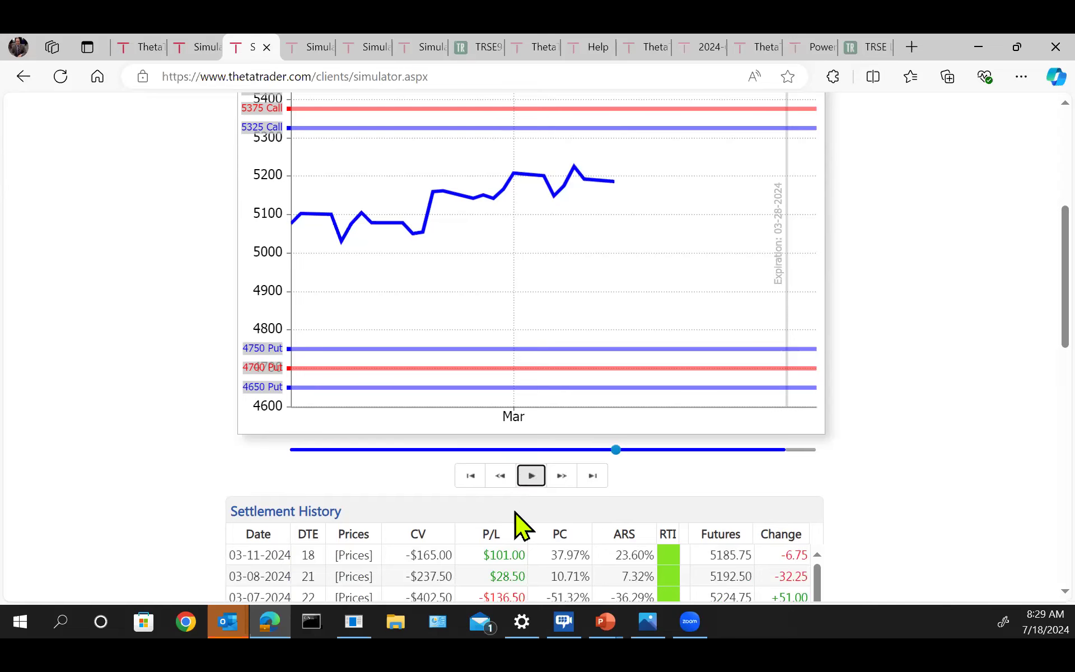
pyautogui.click(530, 476)
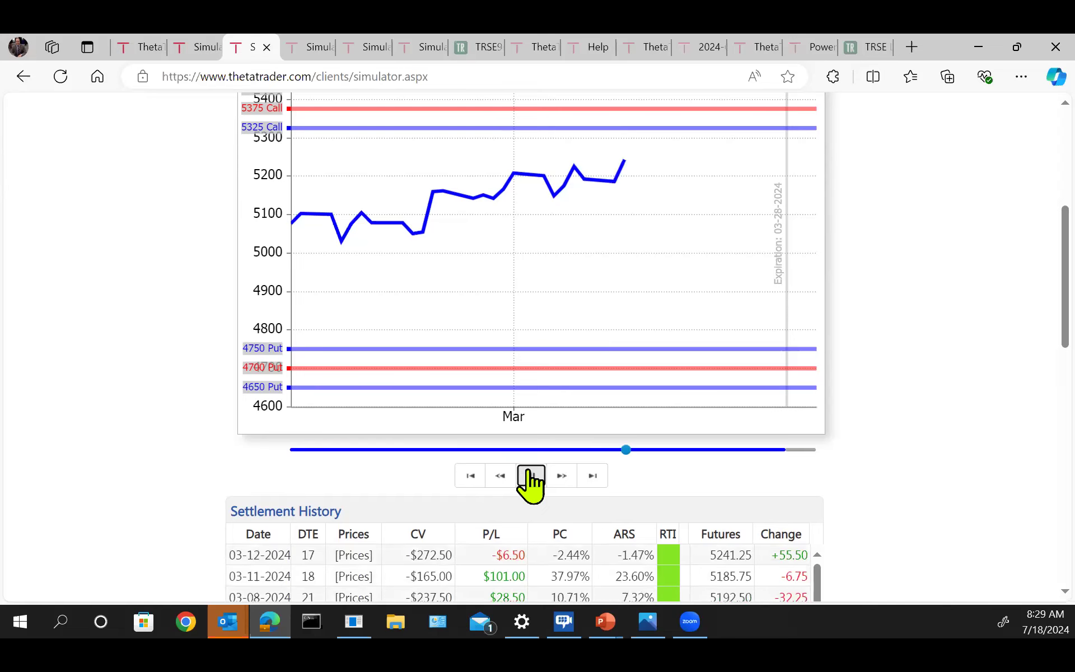
pyautogui.click(531, 476)
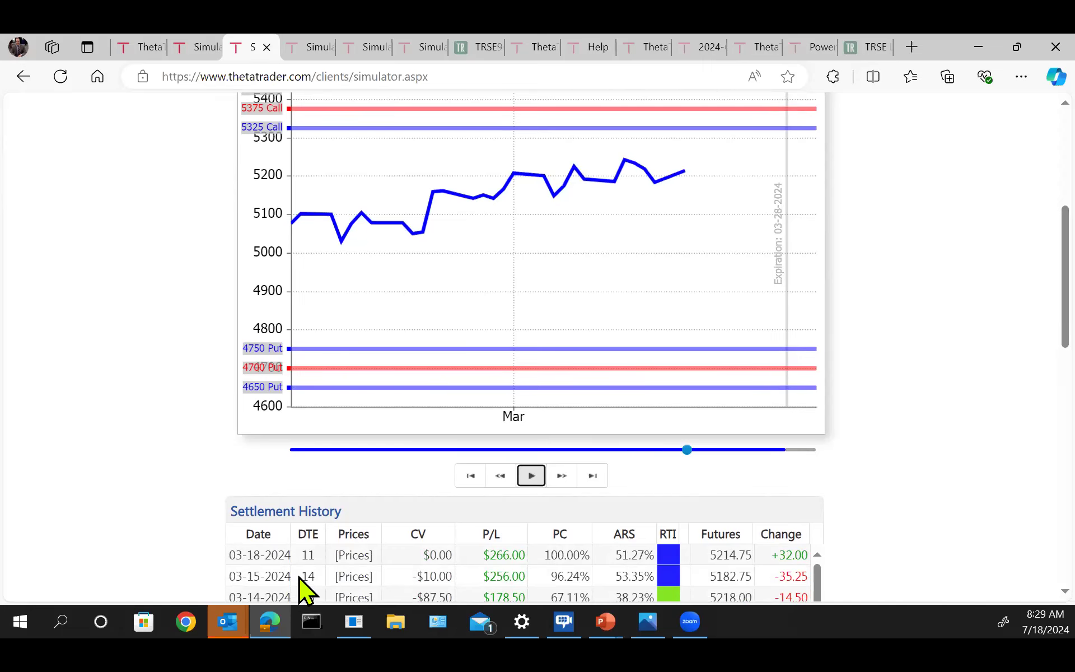
# Compare the March 2024 iron condor's settlement history with the Dragonfly's, and review the Dragonfly's RTI column and trade summary.
pyautogui.click(200, 53)
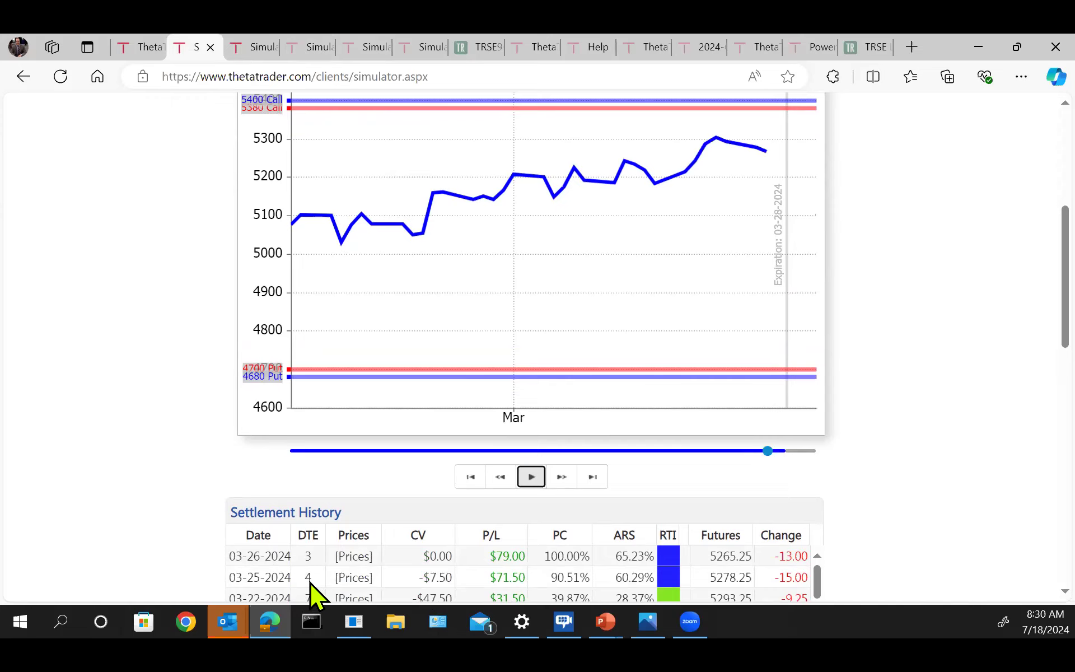
pyautogui.click(256, 51)
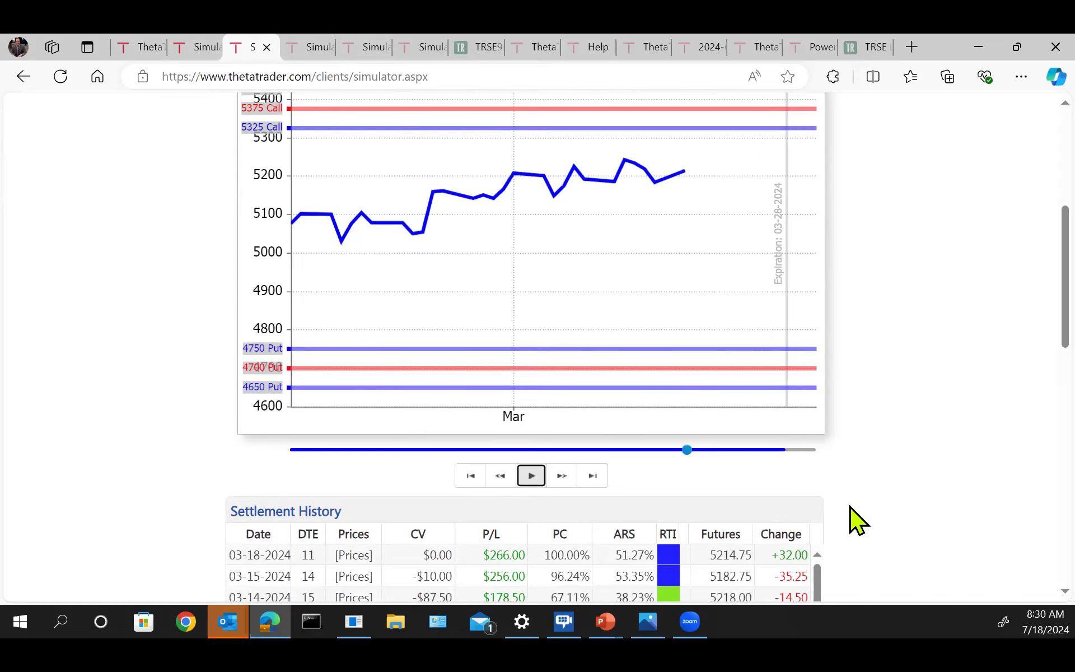
pyautogui.moveTo(684, 582)
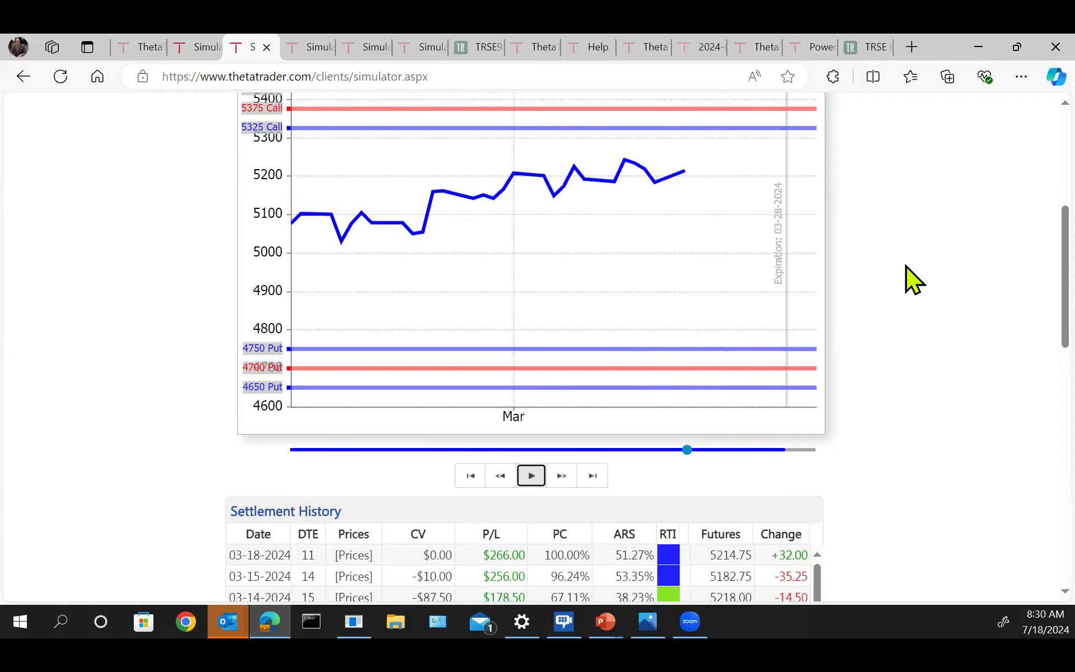
pyautogui.scroll(3, 745, 218)
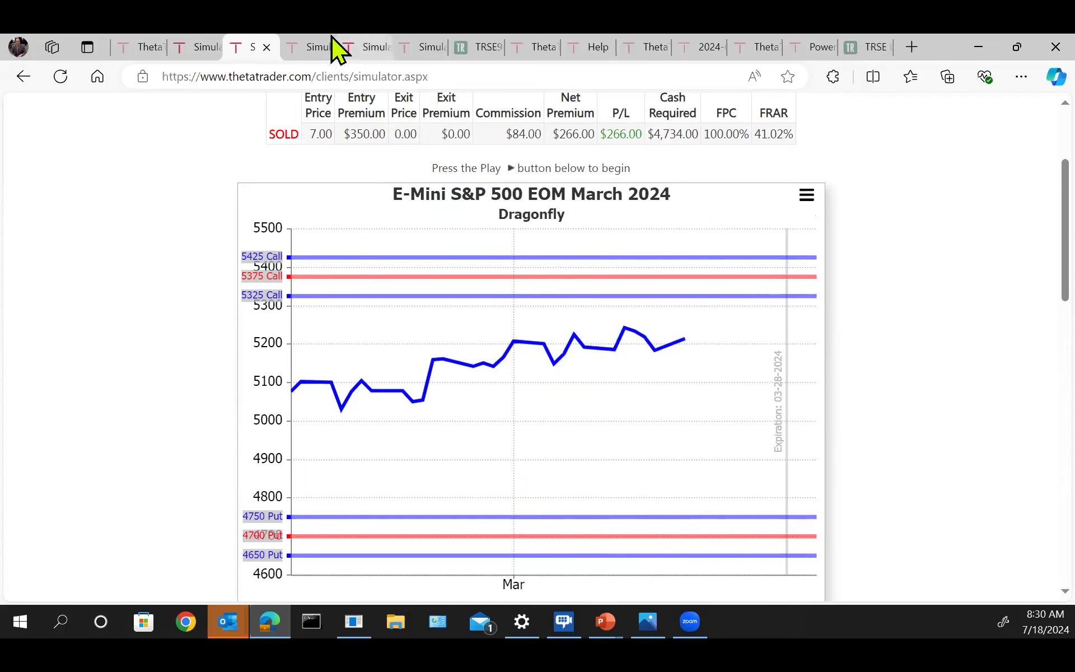
# Open the E-Mini S&P 500 June 2024 iron condor simulation, play it from its entry date, and pause it at 05-24-2024.
pyautogui.click(307, 48)
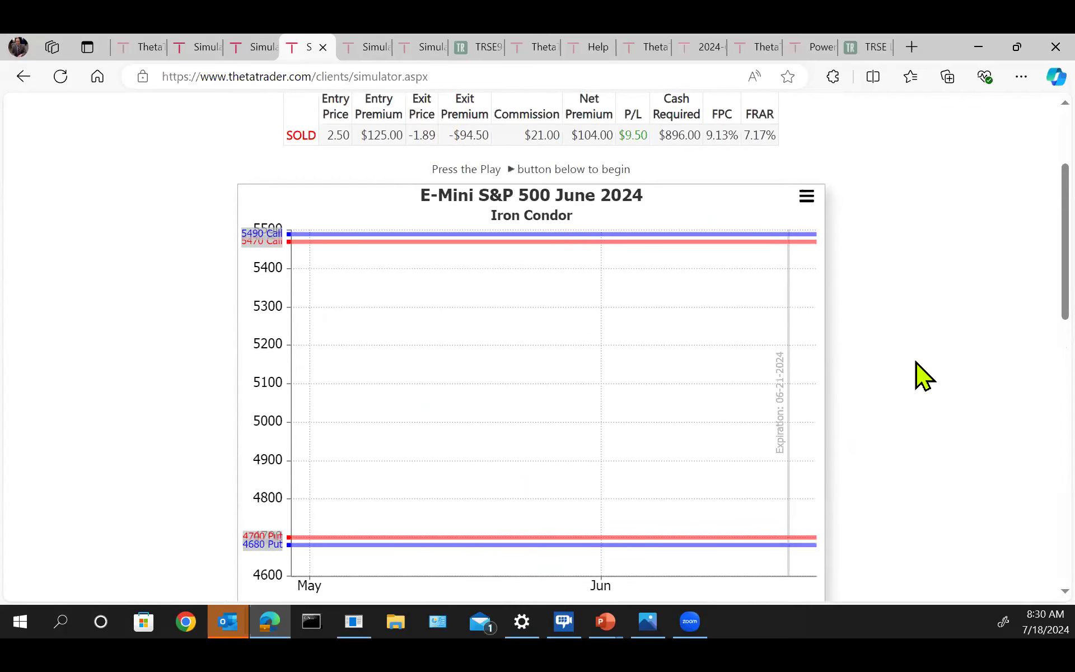
pyautogui.scroll(-1, 935, 359)
pyautogui.scroll(-1, 947, 349)
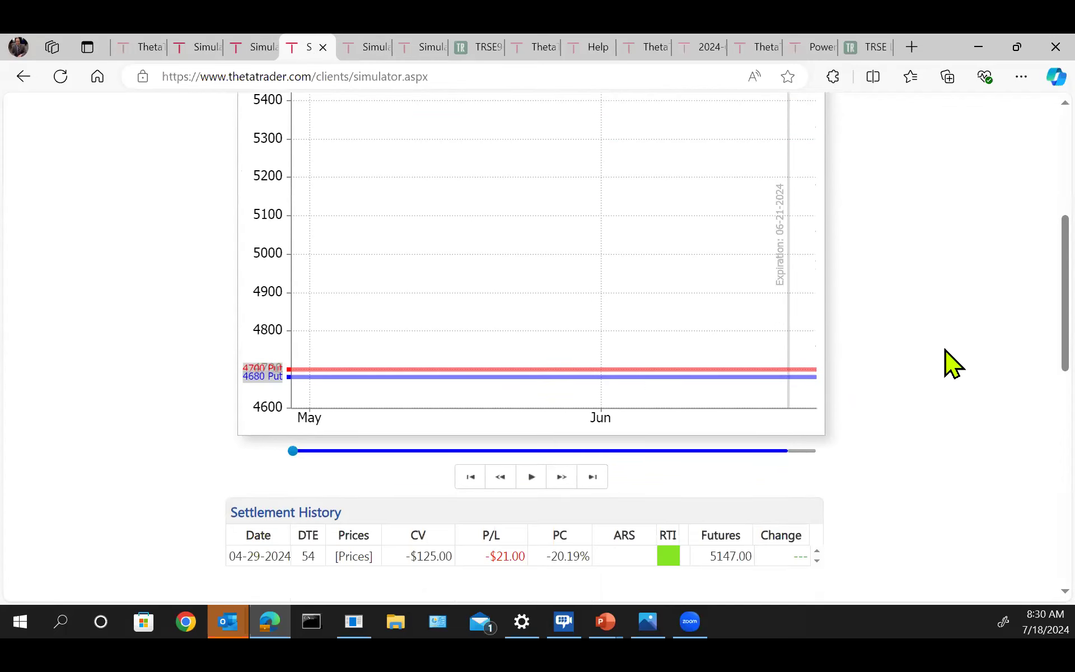
pyautogui.scroll(1, 935, 345)
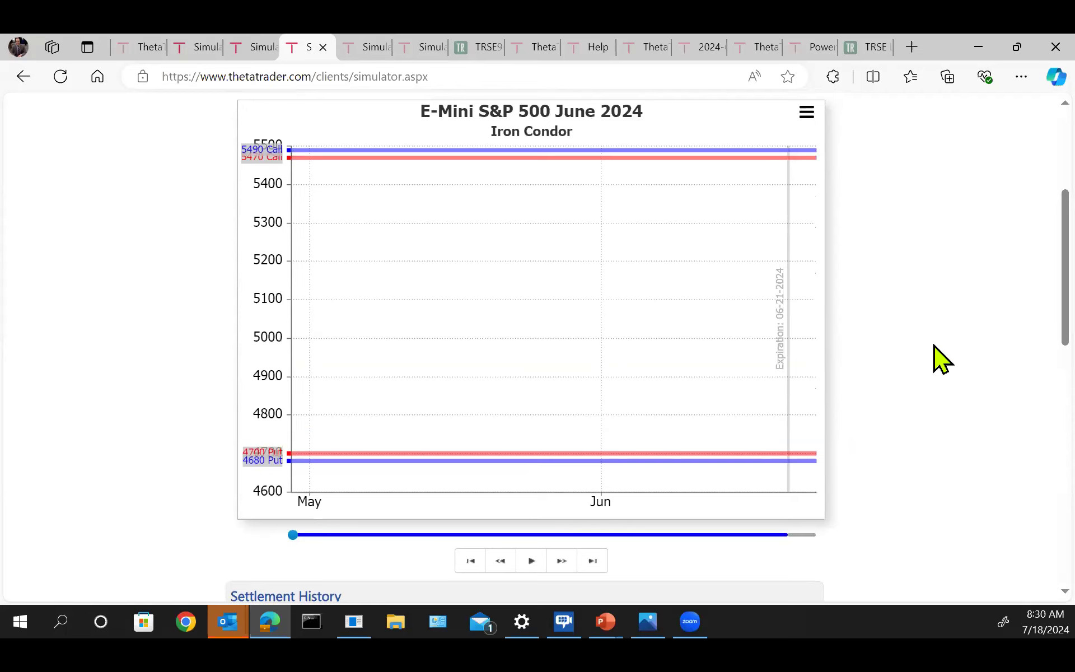
pyautogui.scroll(-1, 929, 347)
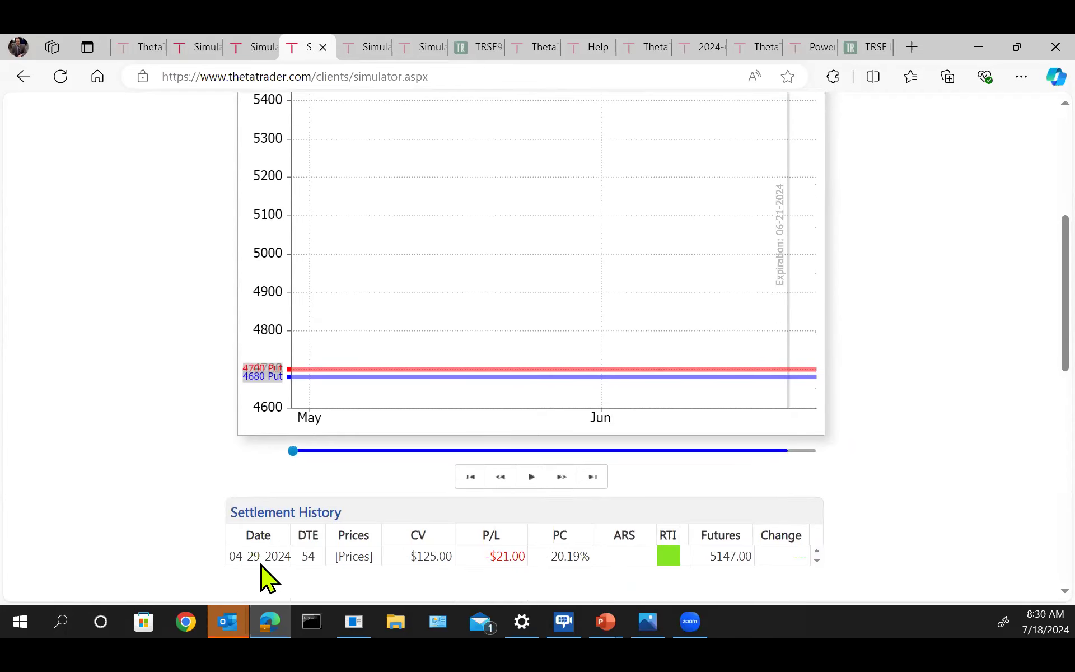
pyautogui.click(532, 477)
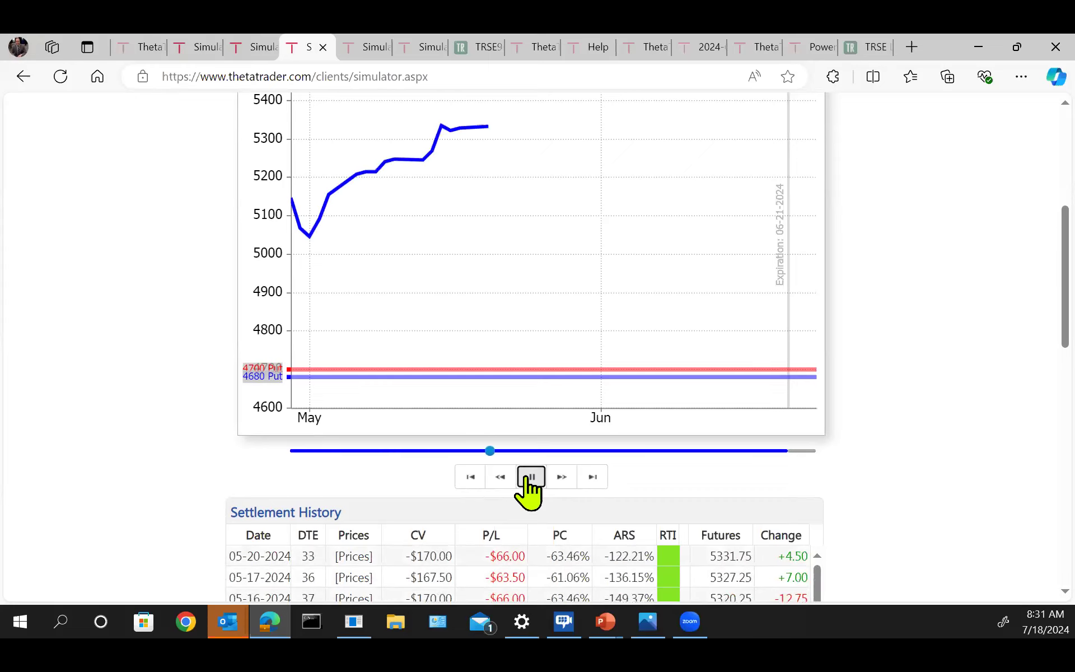
pyautogui.click(530, 477)
pyautogui.scroll(-2, 861, 529)
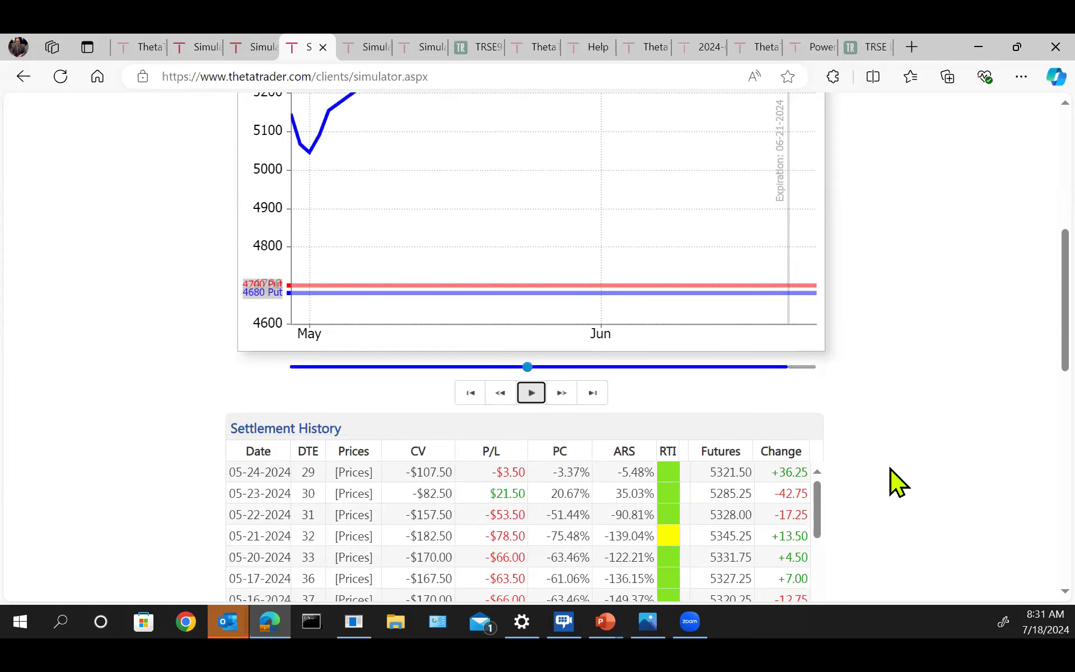
pyautogui.scroll(2, 871, 462)
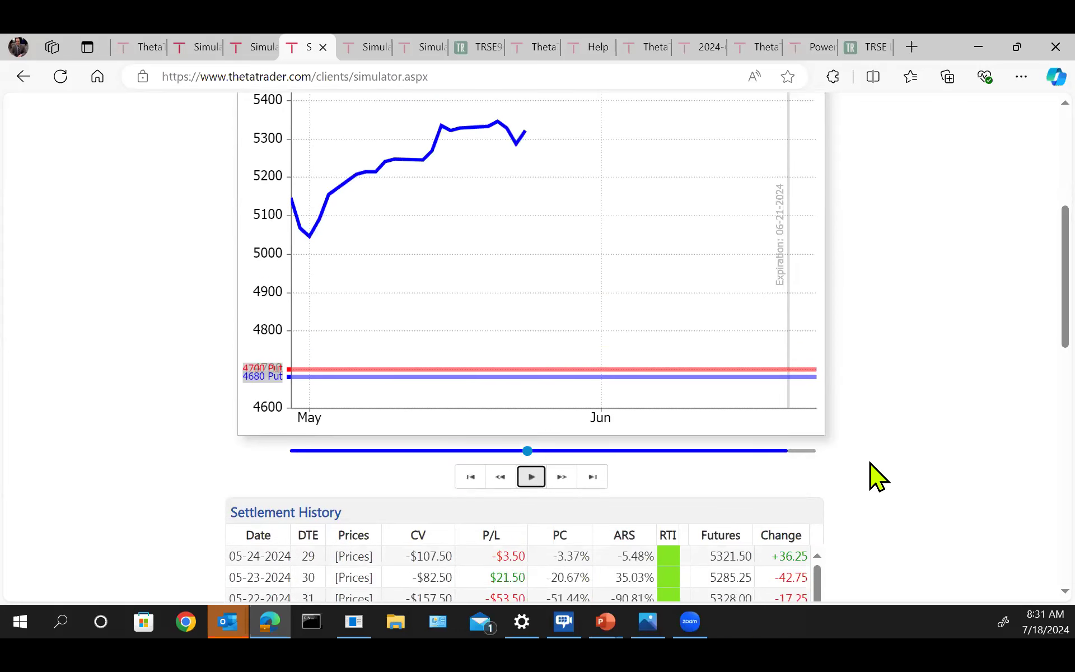
# Resume the June 2024 iron condor simulation, pause it at 06-17-2024, and examine that day's RTI indicator.
pyautogui.click(526, 477)
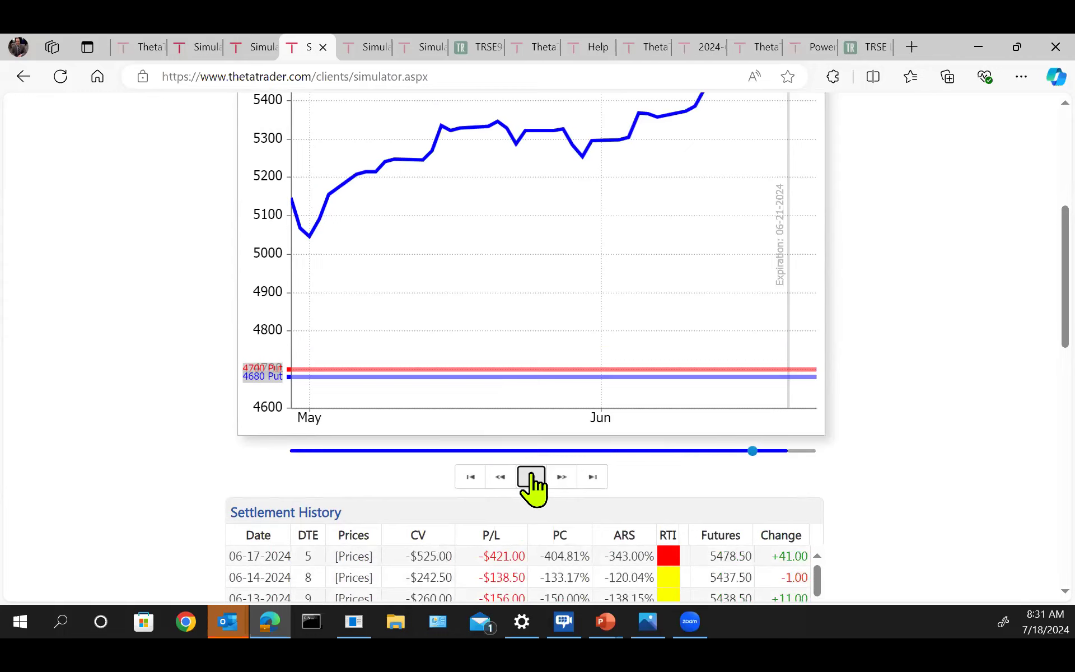
pyautogui.click(531, 477)
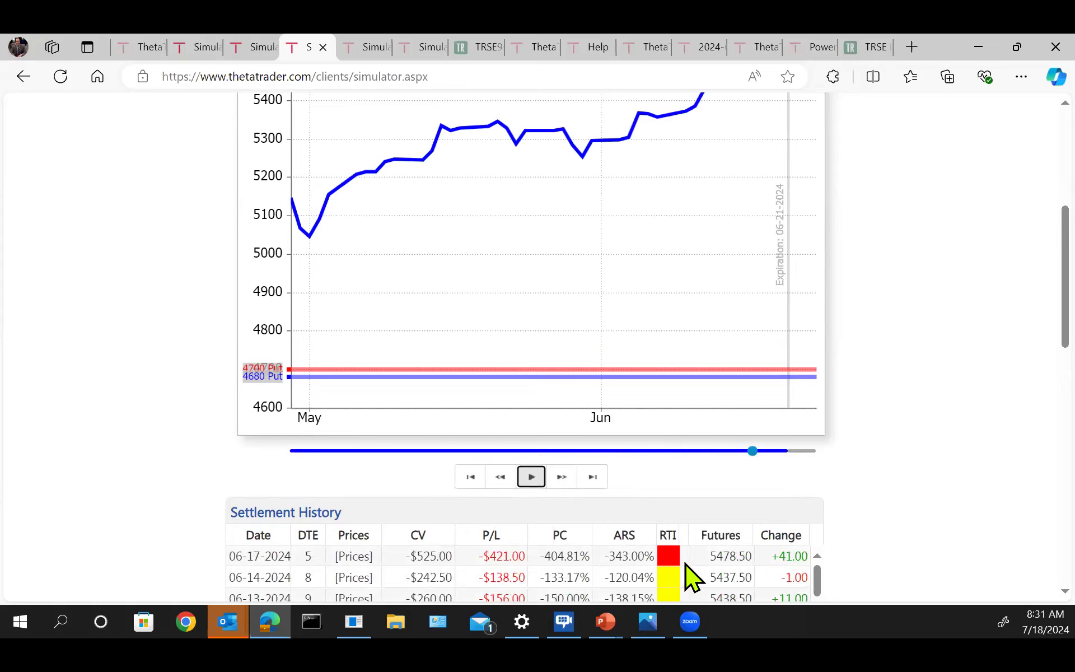
pyautogui.moveTo(673, 560)
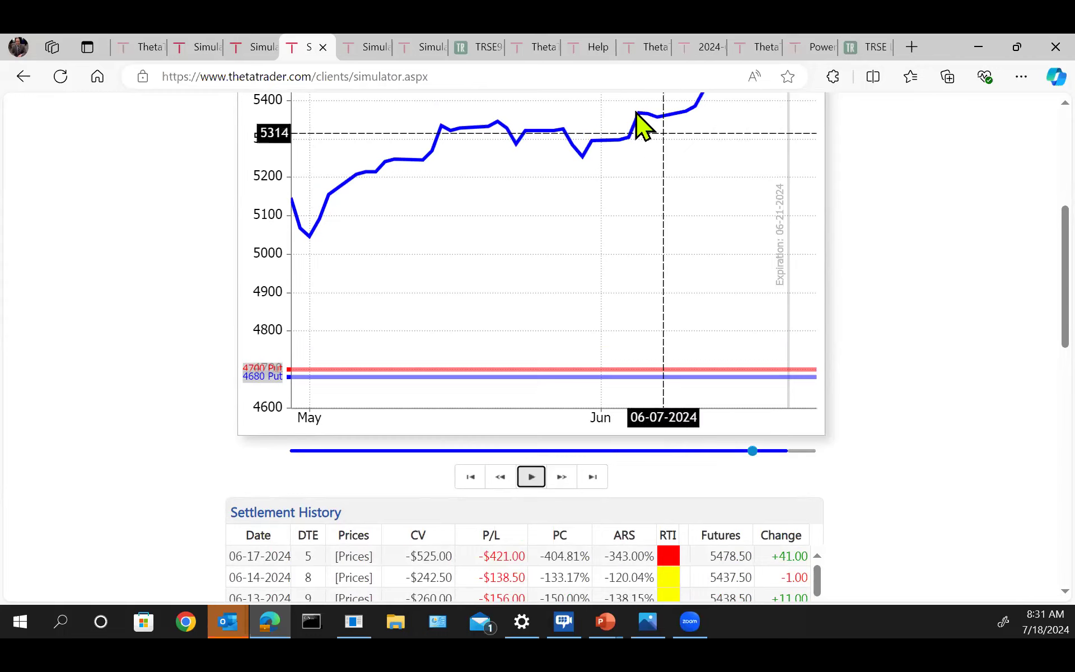
# Open the E-Mini S&P 500 June 2024 Dragonfly simulation, play it from its entry date, and pause it at 05-28-2024.
pyautogui.click(364, 46)
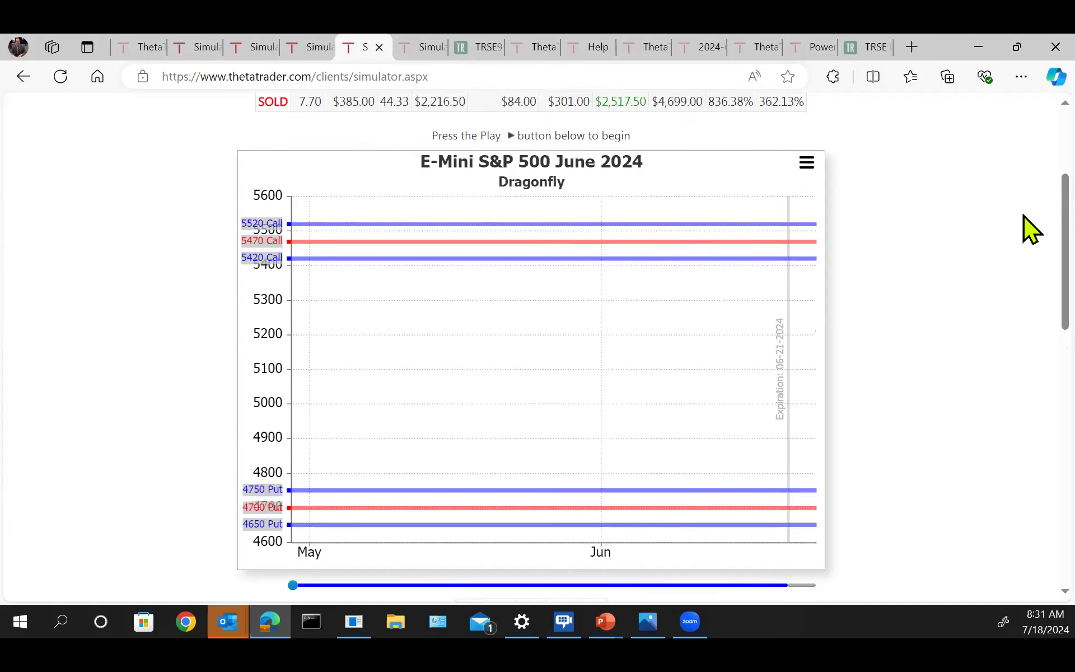
pyautogui.scroll(-3, 1029, 224)
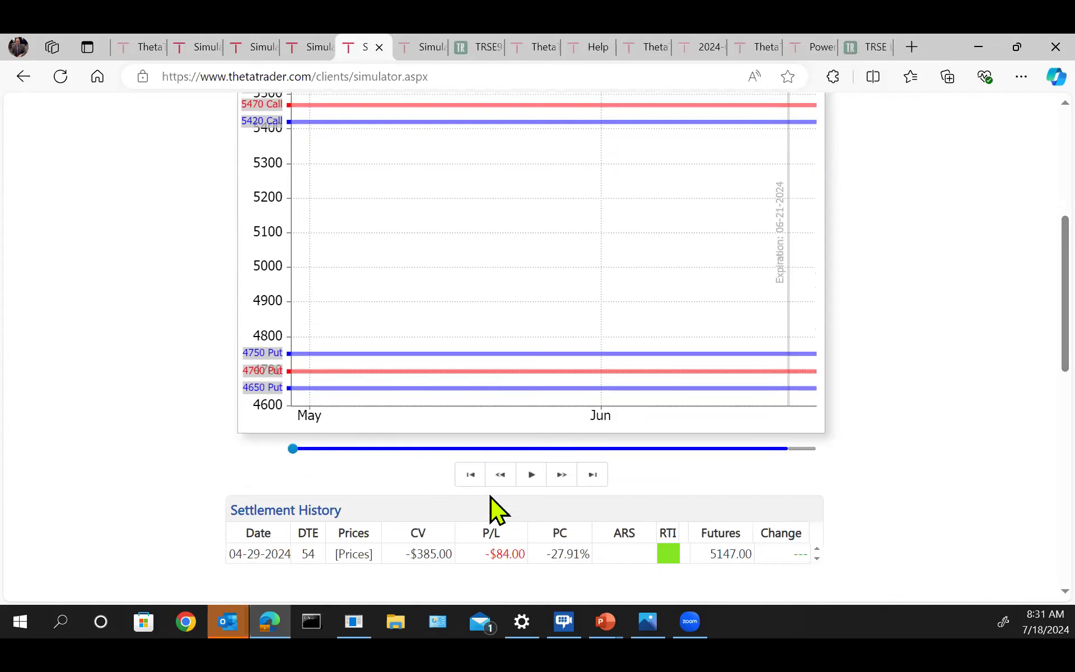
pyautogui.click(531, 475)
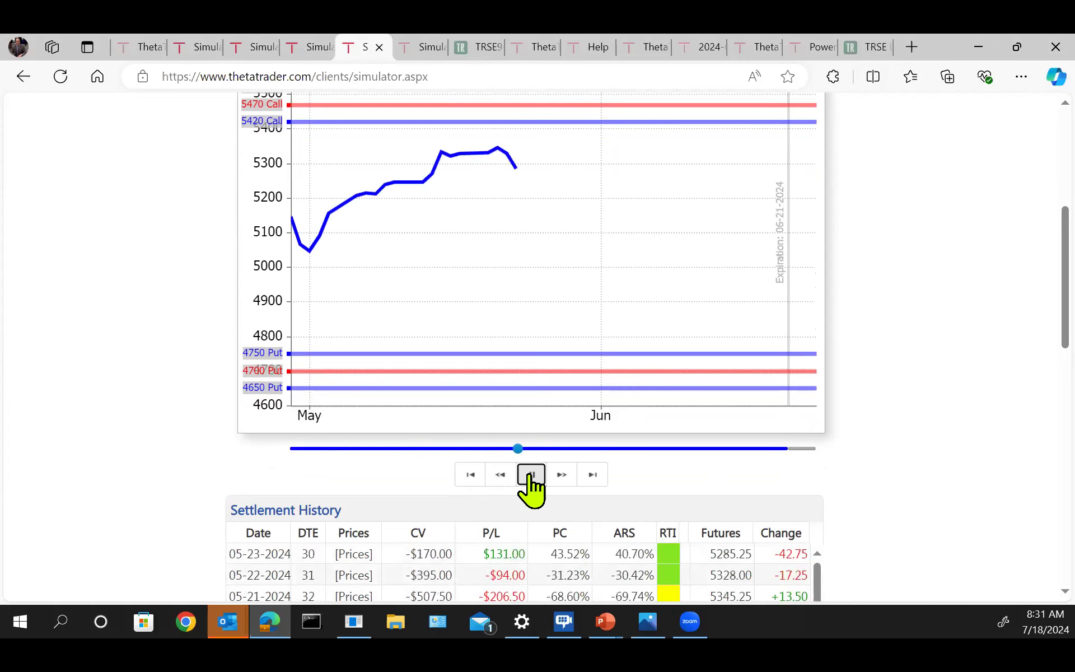
pyautogui.click(529, 477)
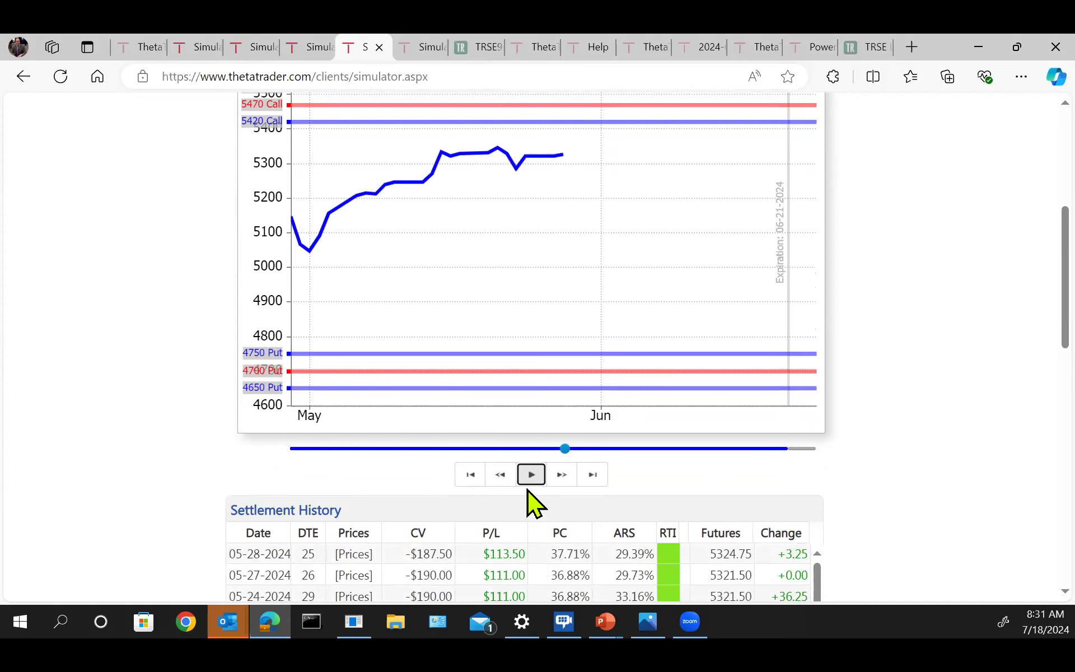
# Resume the June 2024 Dragonfly simulation, pause it at 06-04-2024, and review the RTI column in the settlement history.
pyautogui.click(530, 477)
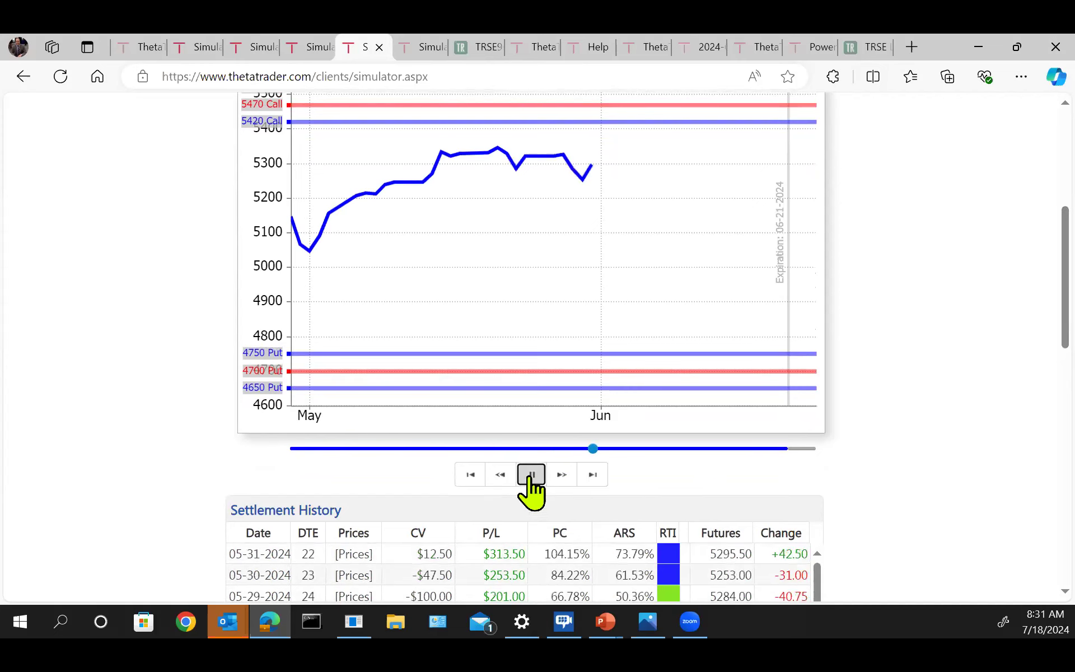
pyautogui.click(530, 477)
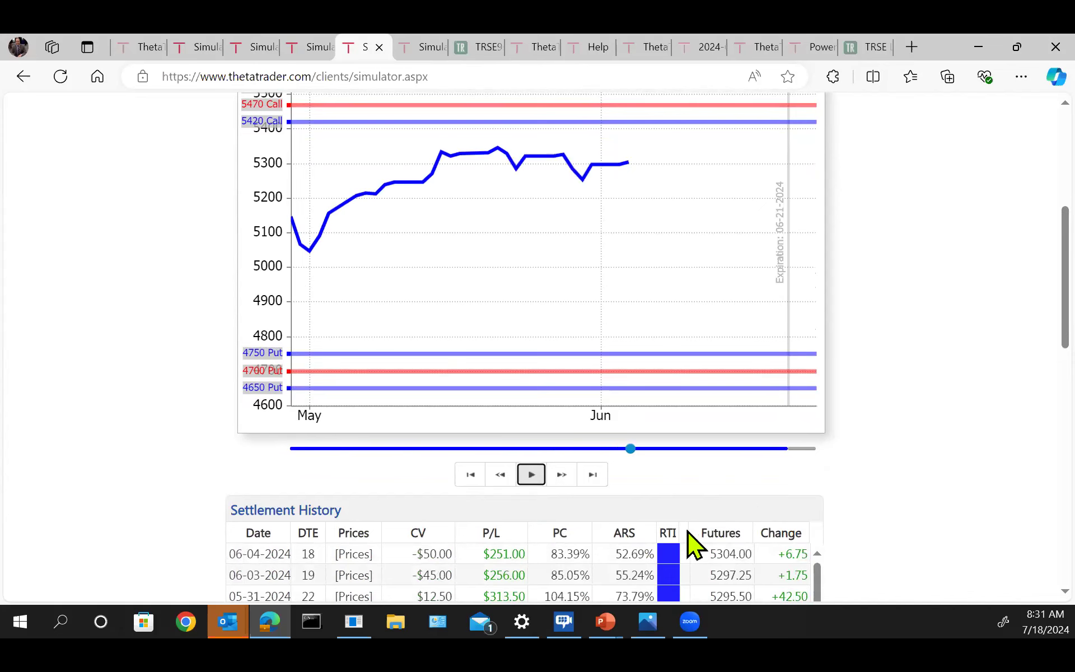
pyautogui.scroll(-3, 688, 535)
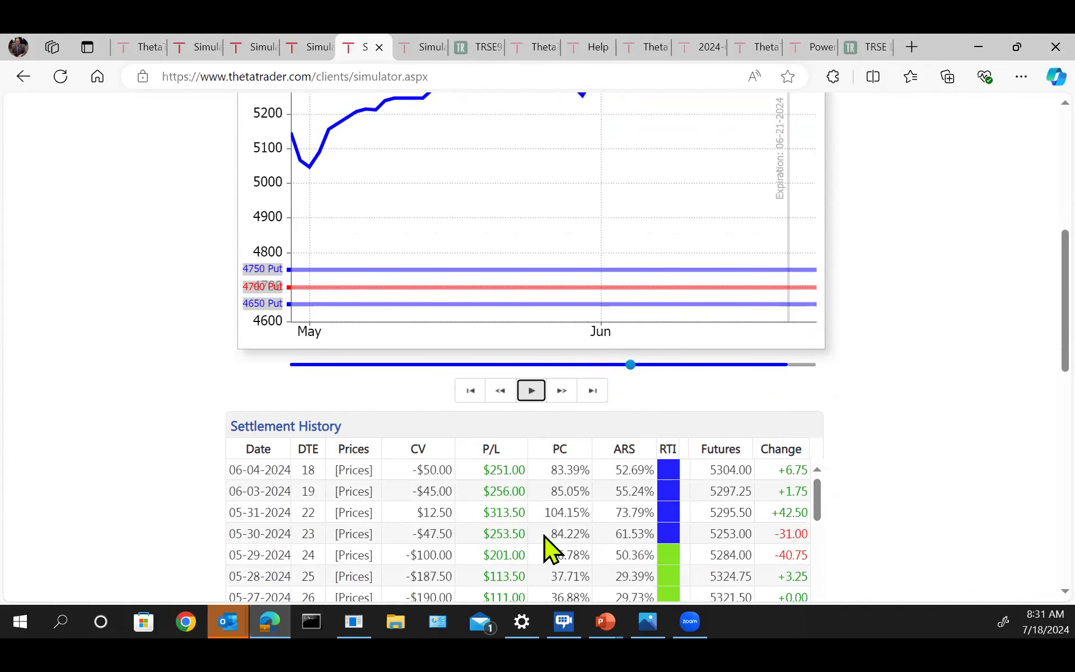
pyautogui.moveTo(664, 532)
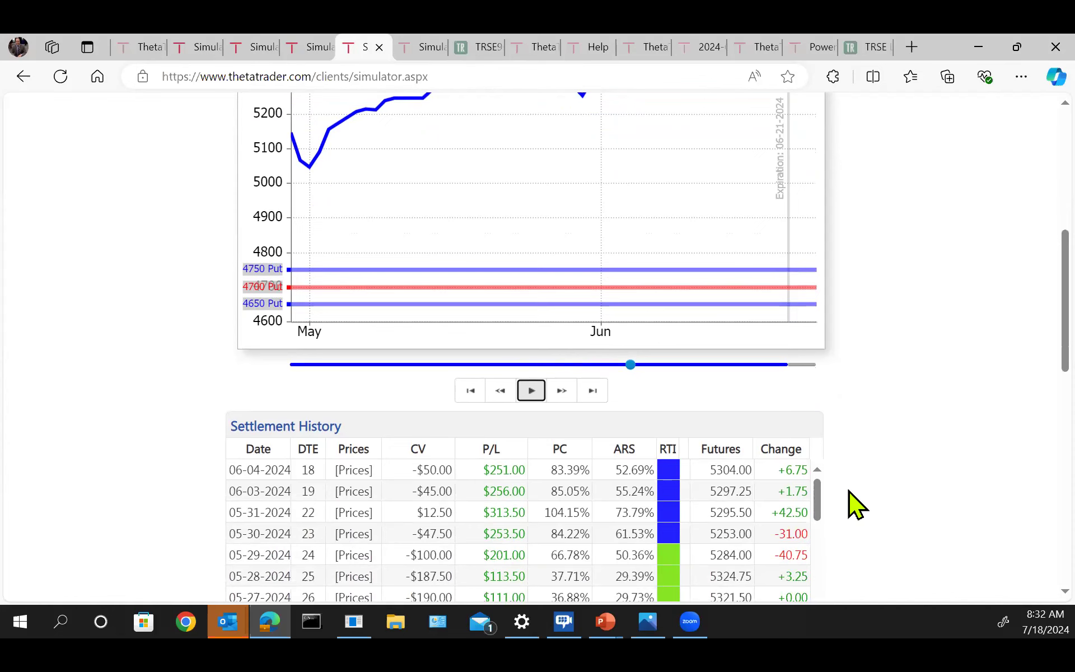
# Compare the RTI readings of the June 2024 iron condor simulation with those of the June 2024 Dragonfly simulation.
pyautogui.scroll(1, 842, 492)
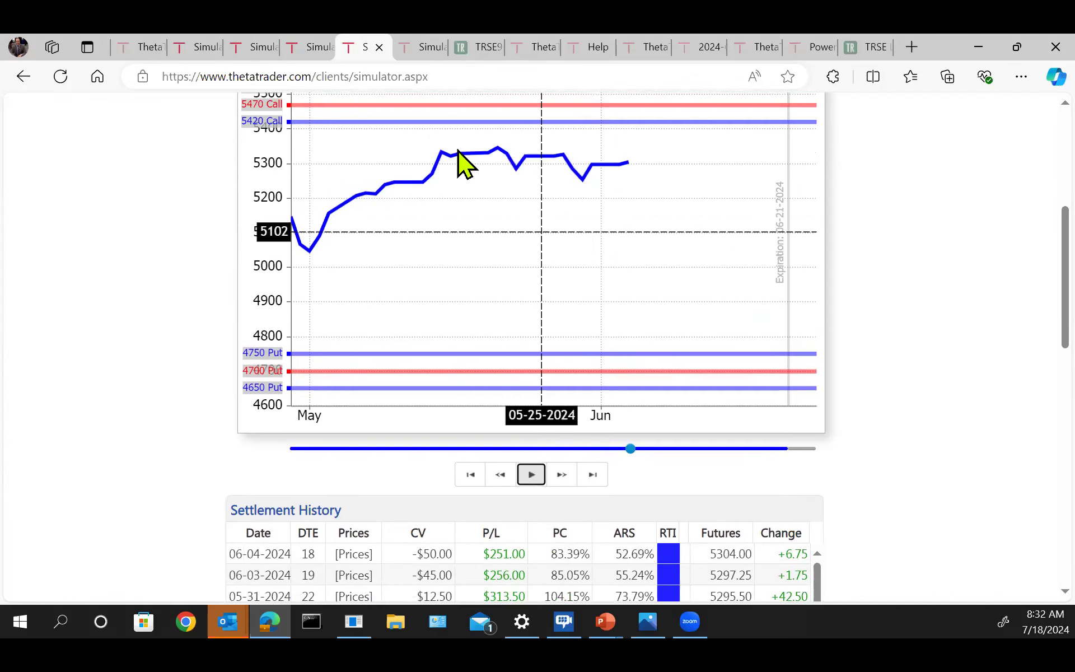
pyautogui.click(309, 48)
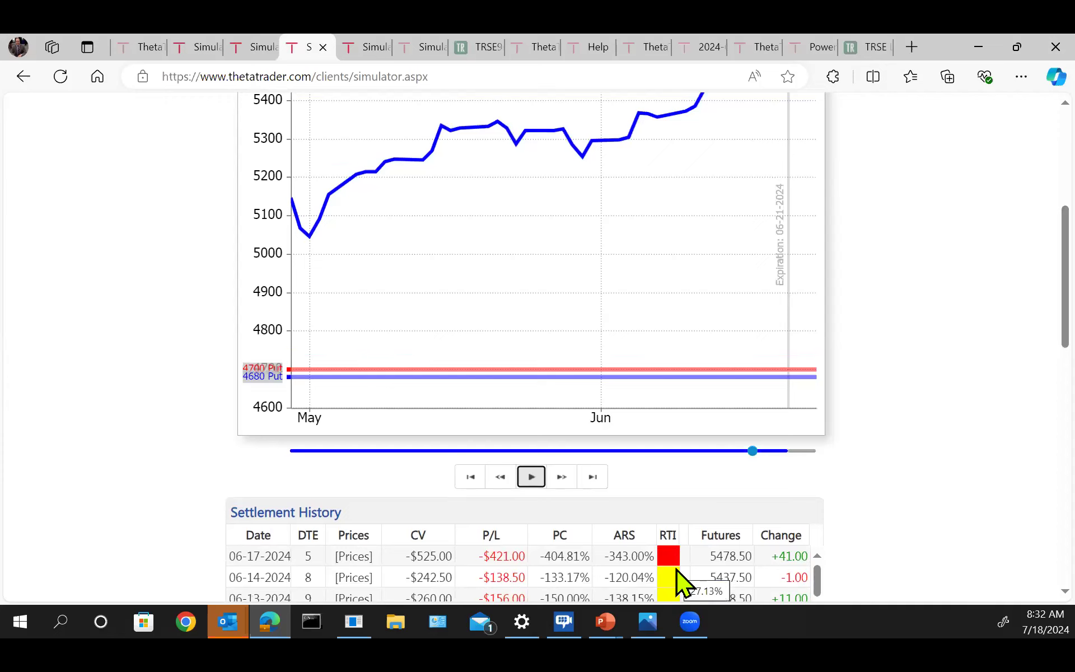
pyautogui.click(366, 46)
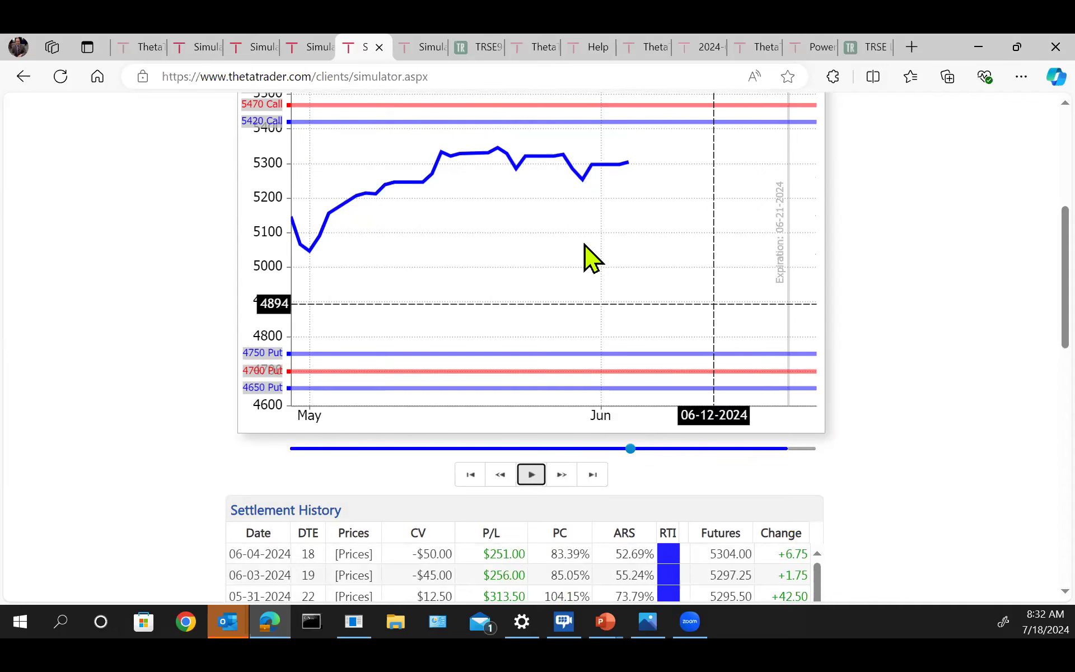
# Review the neutral ES Dragonflies and Iron Condors trade lists in ThetaTrades on the dashboard, and collapse both lists again.
pyautogui.click(136, 49)
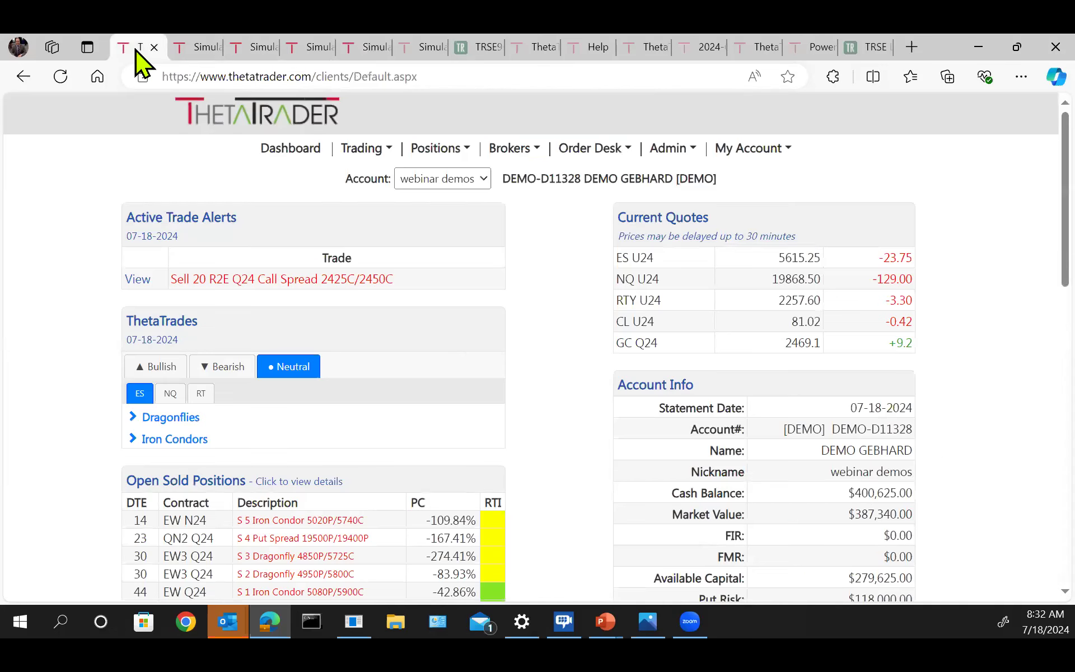
pyautogui.scroll(-3, 70, 365)
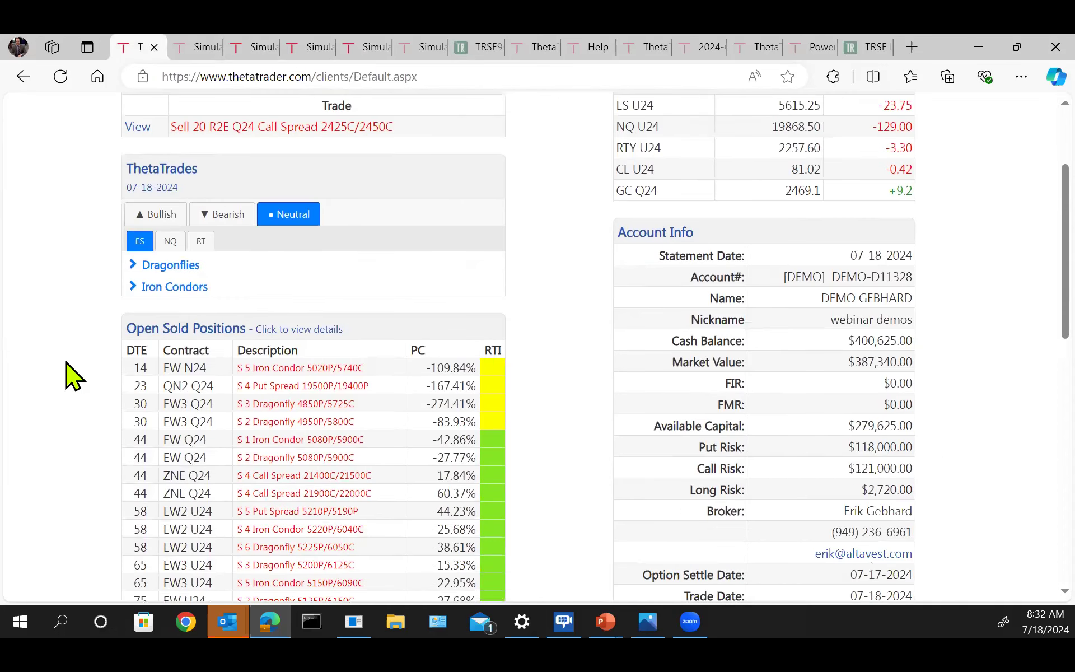
pyautogui.click(169, 249)
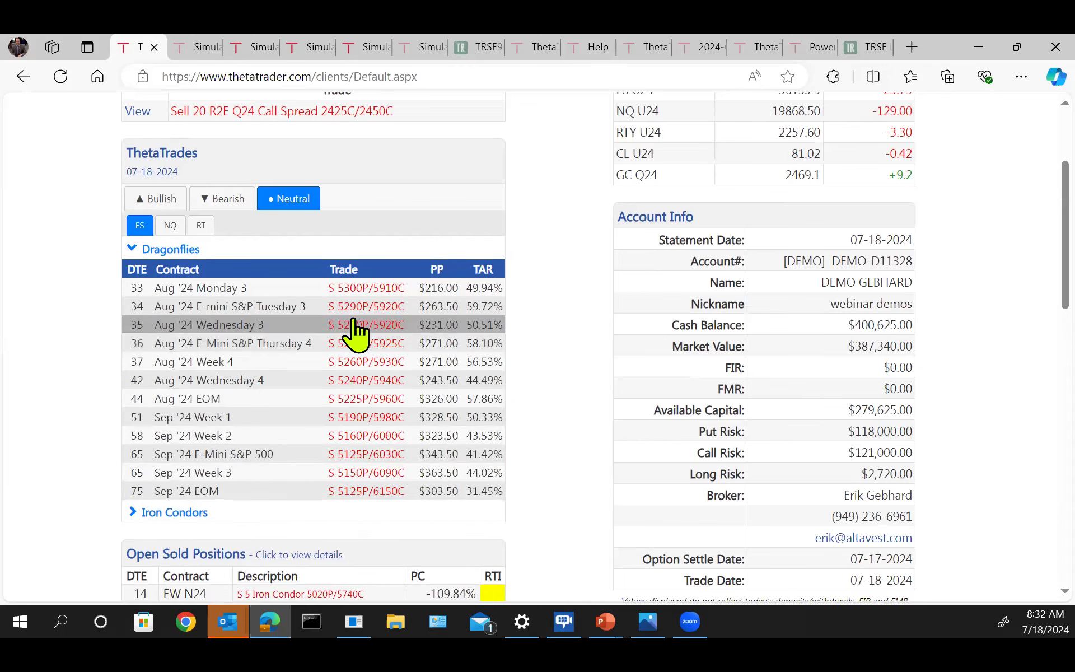
pyautogui.click(174, 252)
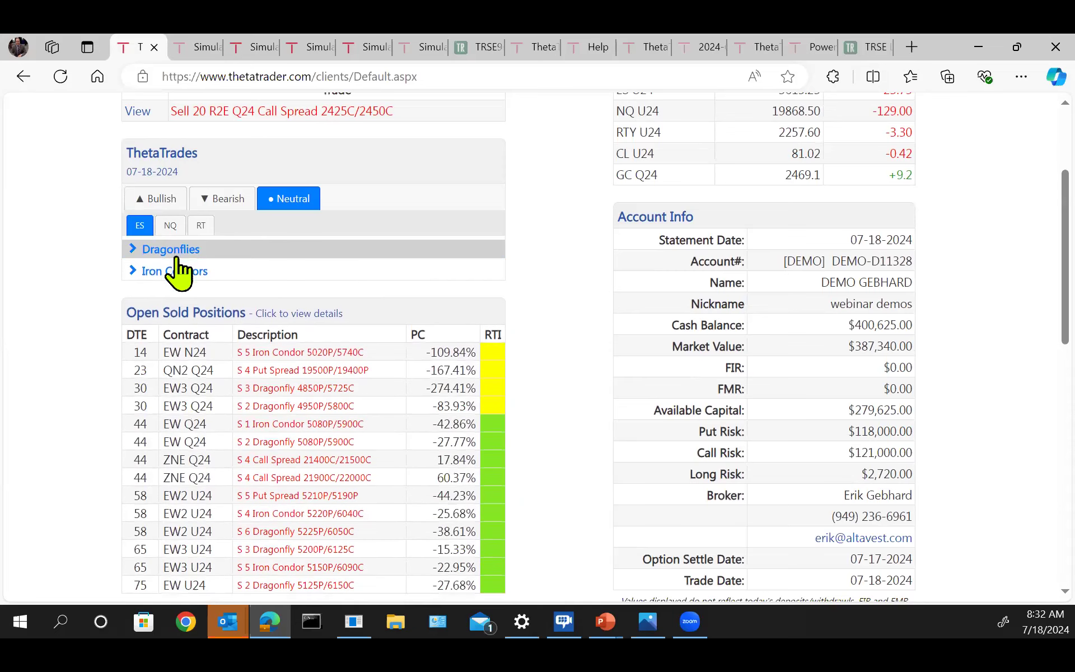
pyautogui.click(175, 272)
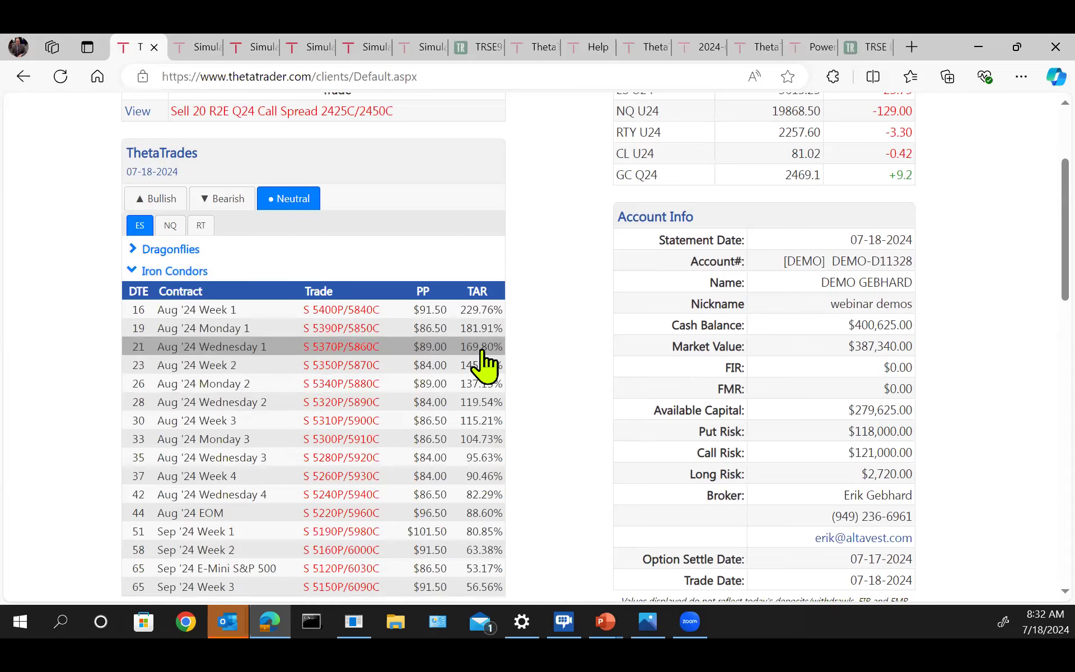
pyautogui.click(161, 274)
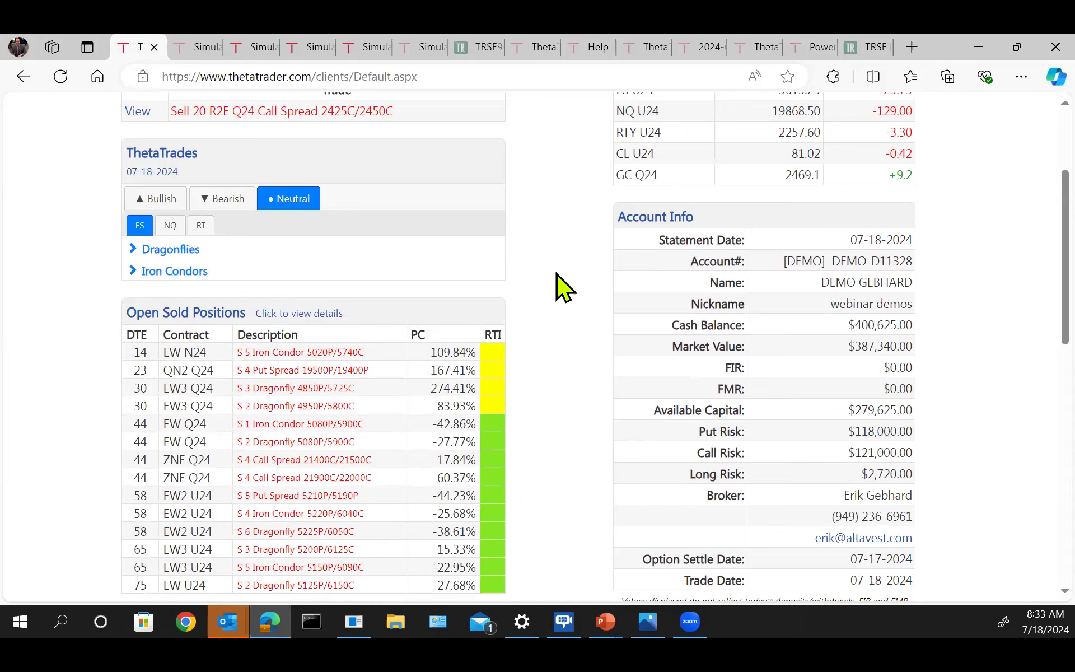
pyautogui.scroll(3, 518, 233)
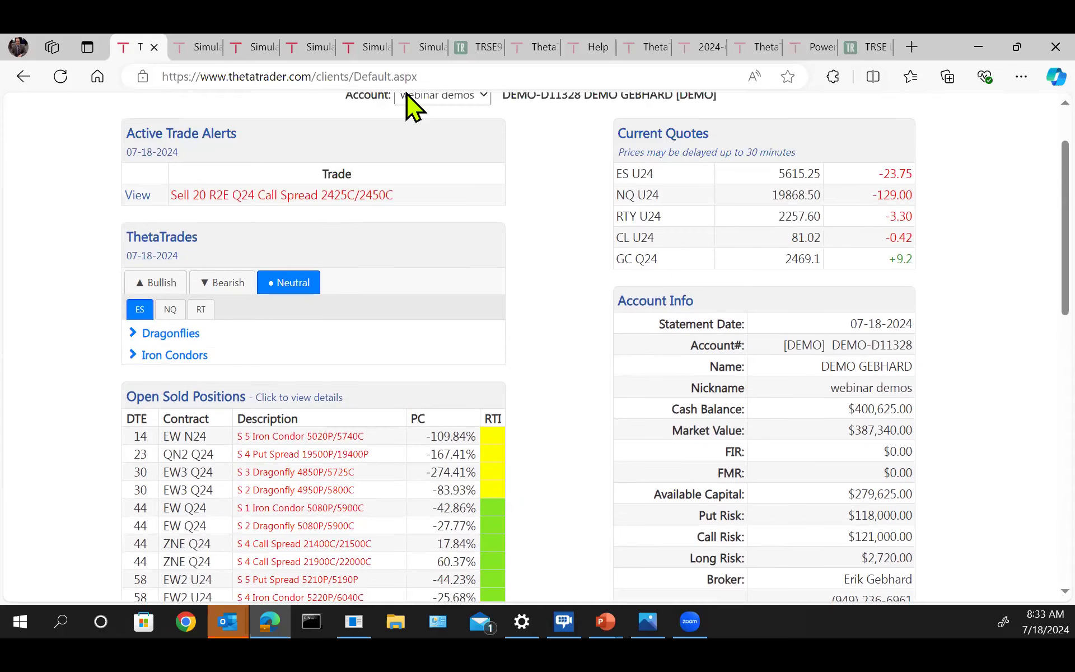
# Open the E-Mini S&P 500 EOM April 2024 Bear Hedge 1:1 simulation and play it through to its 04-30-2024 expiration.
pyautogui.click(363, 51)
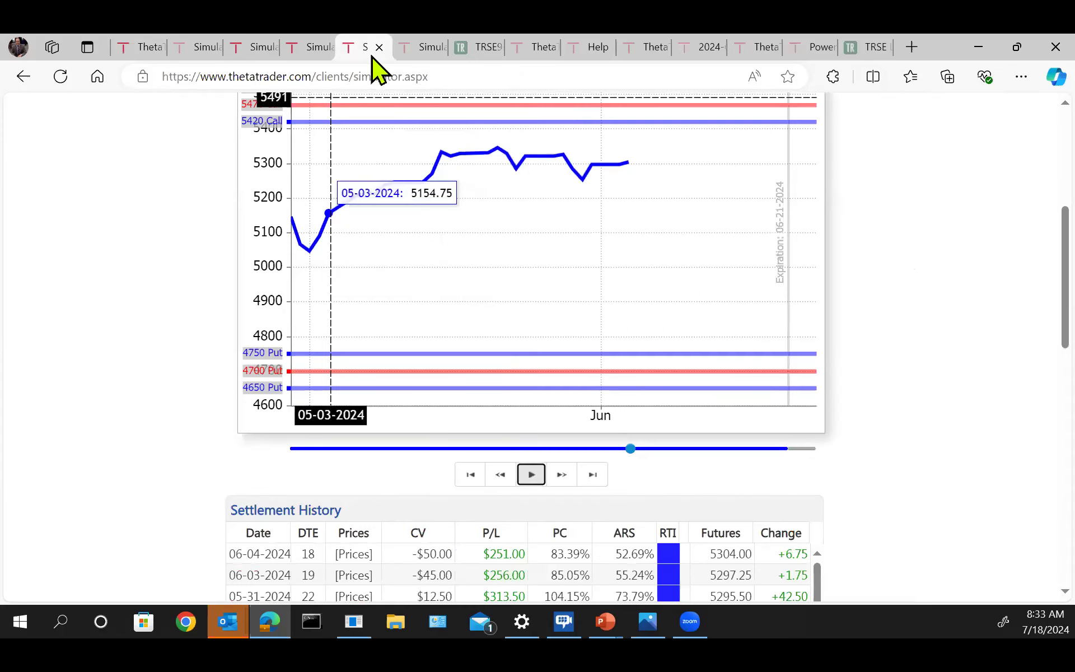
pyautogui.click(424, 52)
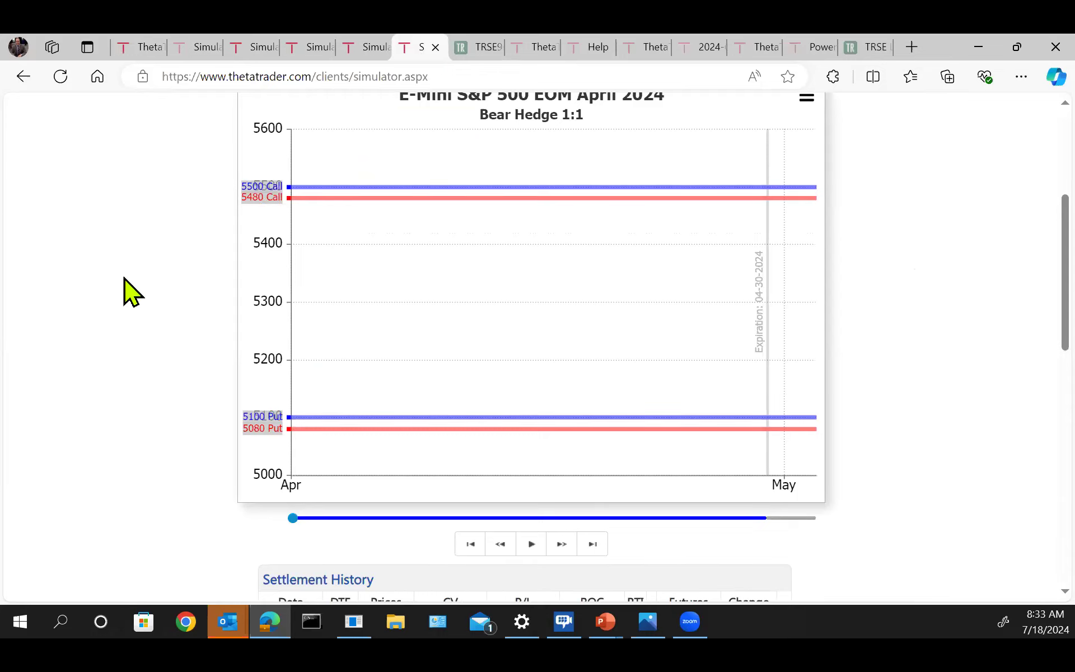
pyautogui.scroll(-3, 118, 302)
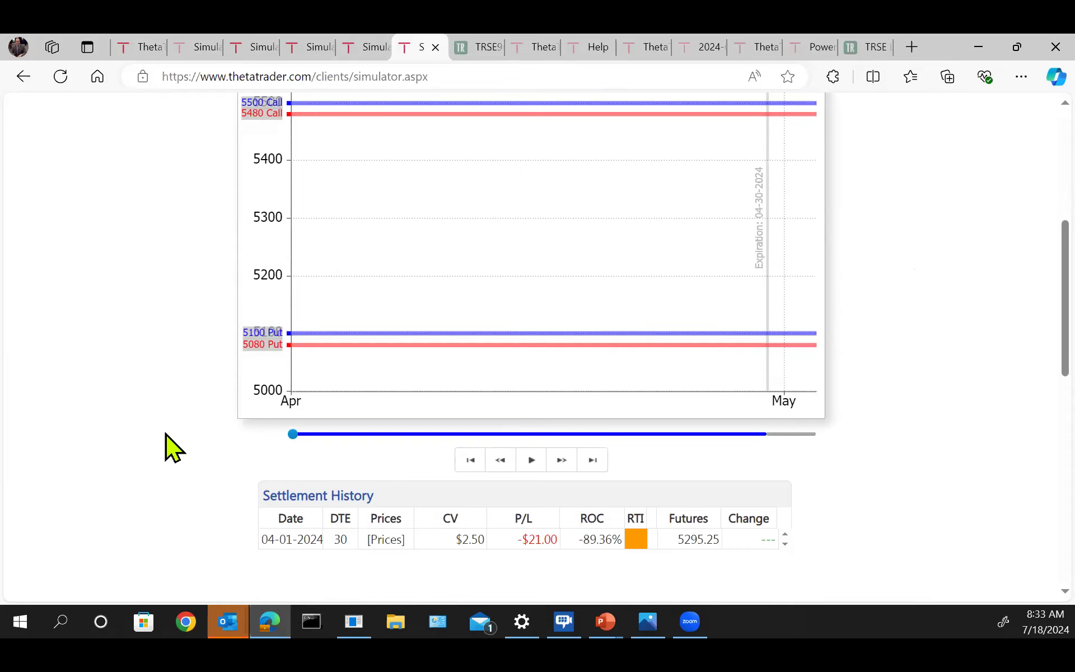
pyautogui.scroll(3, 136, 403)
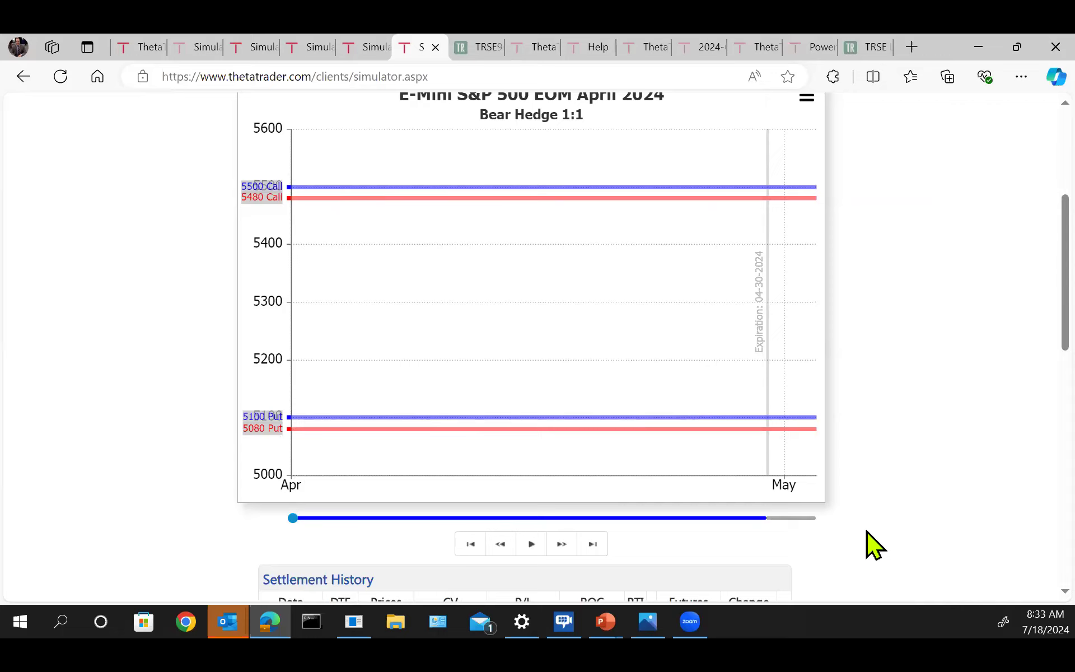
pyautogui.click(531, 548)
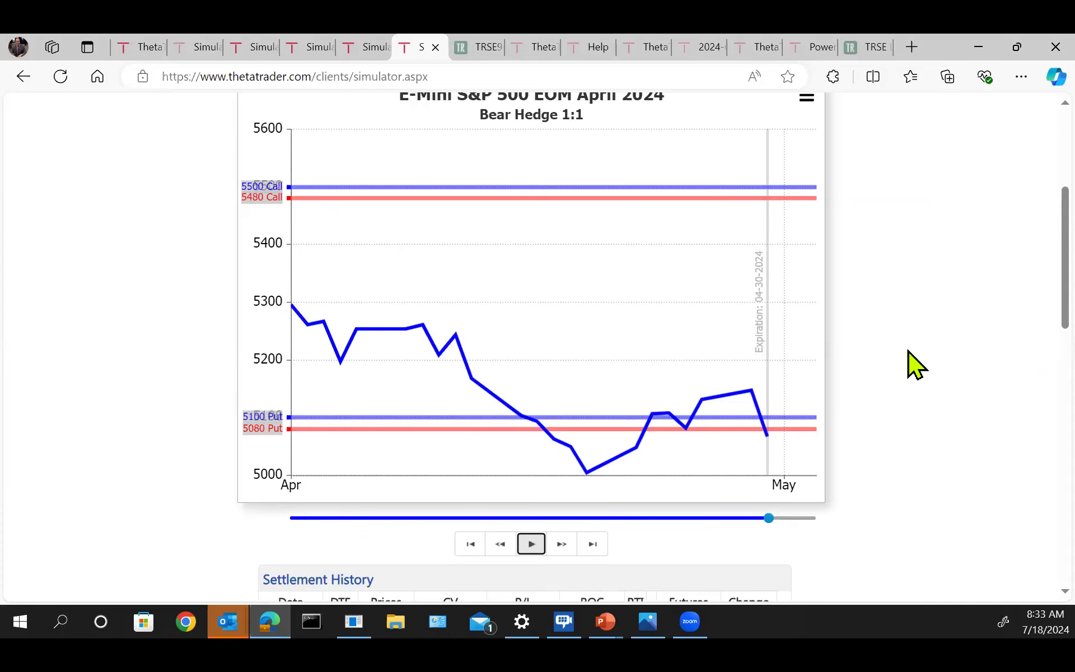
pyautogui.scroll(-1, 901, 358)
pyautogui.scroll(2, 899, 358)
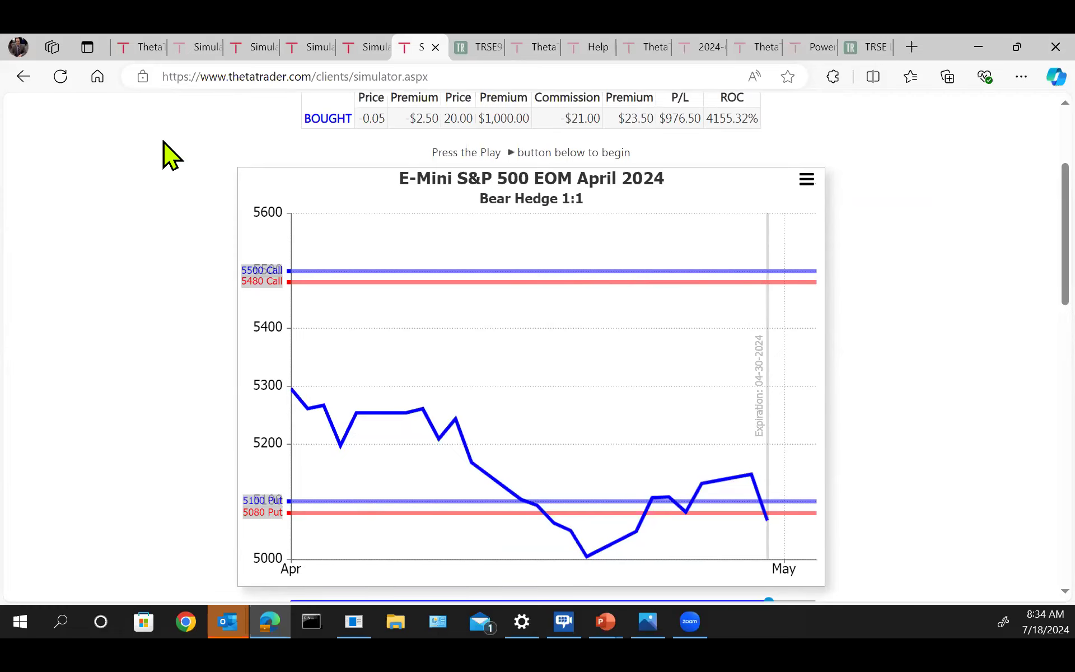
# Browse the bullish, bearish and neutral ThetaTrades on the dashboard and the neutral NQ and RT markets, ending on ES.
pyautogui.click(139, 48)
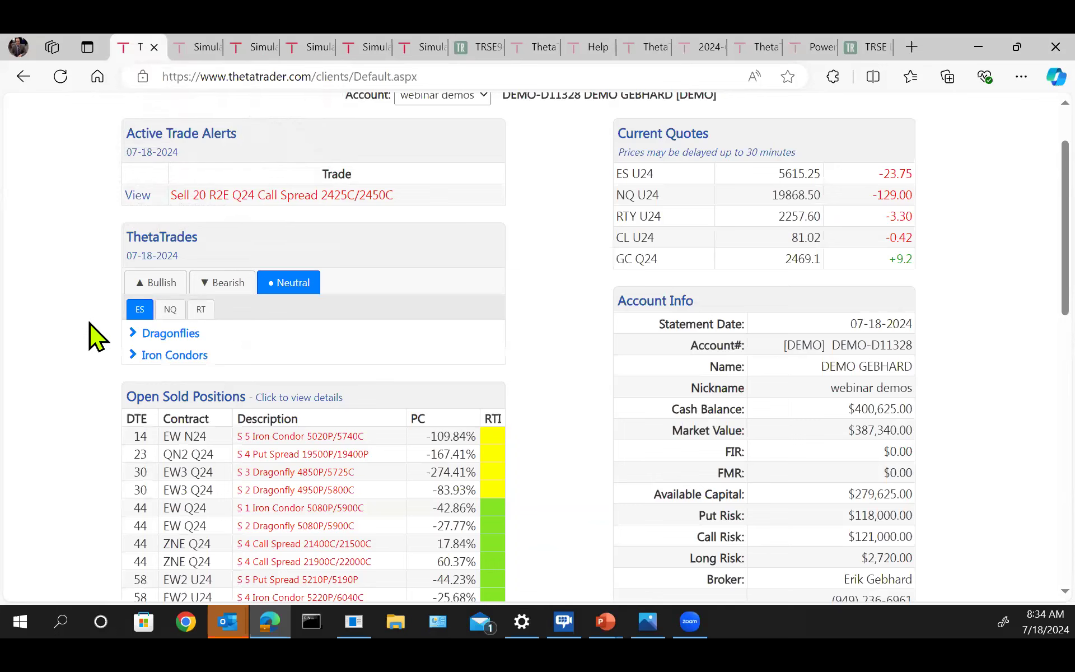
pyautogui.click(158, 283)
pyautogui.click(226, 283)
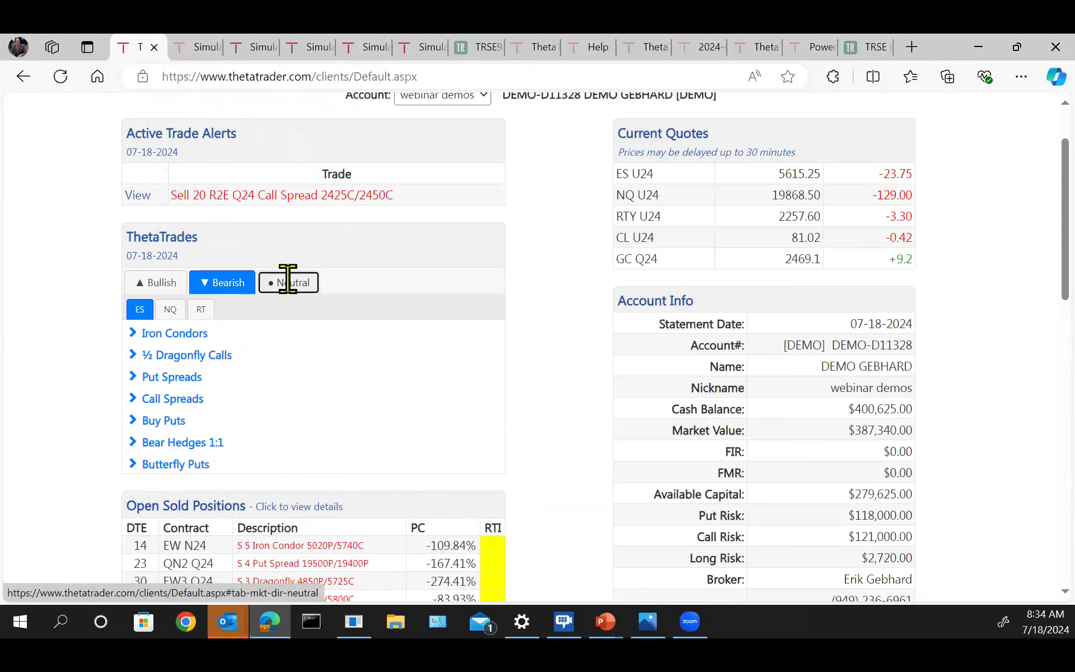
pyautogui.click(287, 283)
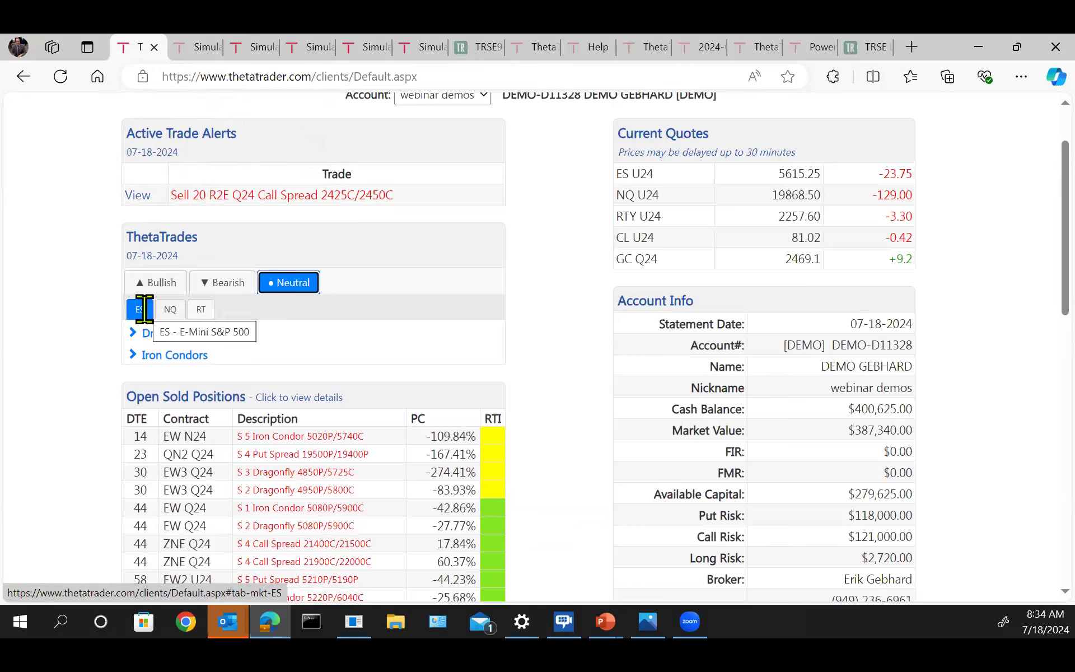
pyautogui.click(173, 309)
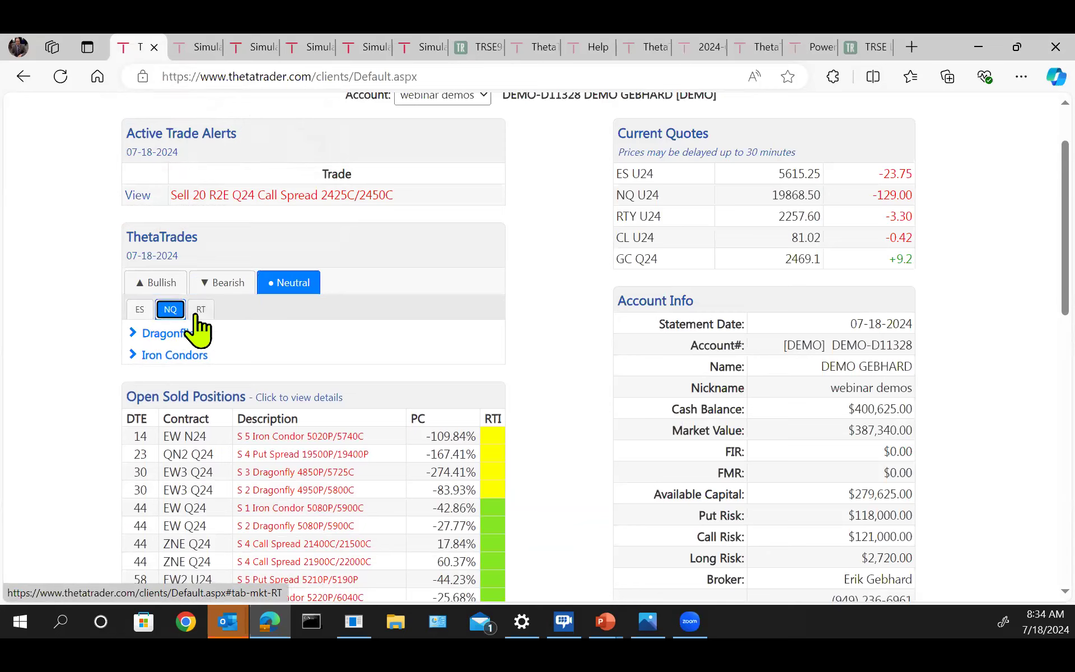
pyautogui.click(200, 309)
pyautogui.click(140, 309)
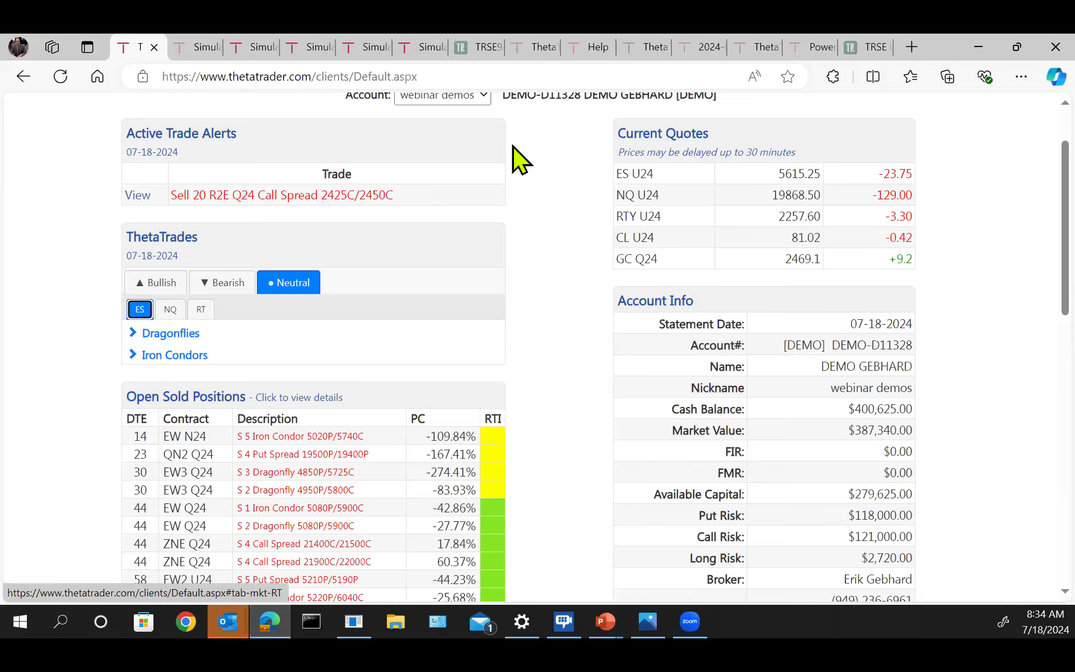
# Show the Altavest lifetime ThetaTrader membership offer page with its full QR code.
pyautogui.click(471, 48)
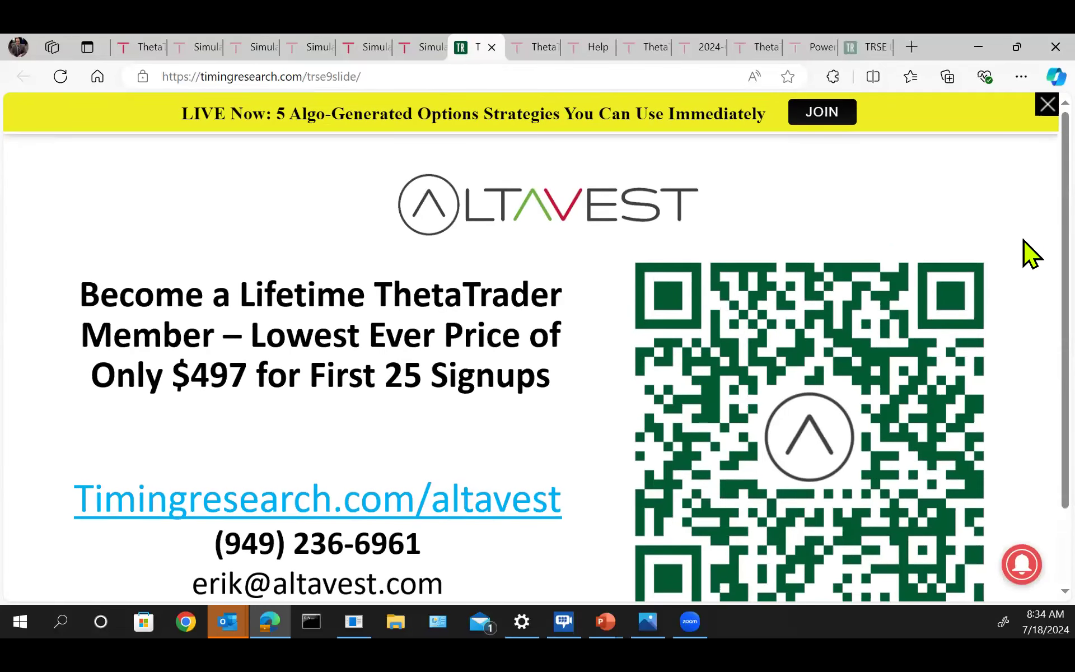
pyautogui.scroll(-2, 1024, 240)
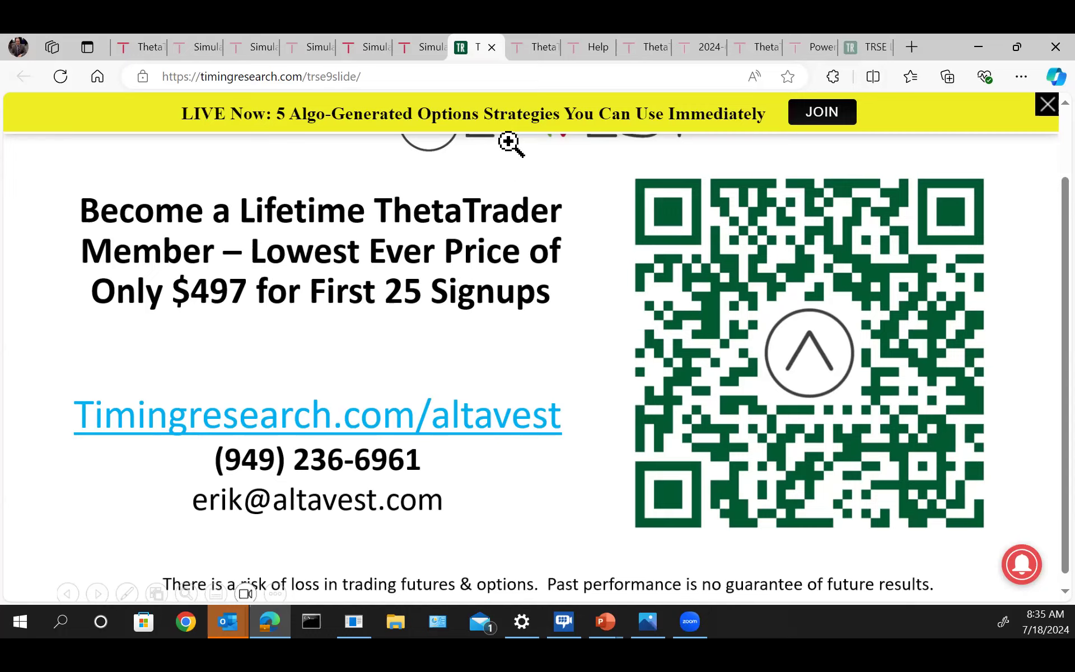
# Show where Settings is found under the account options, and review the Risk Manager rules and risk levels in the account settings.
pyautogui.click(527, 45)
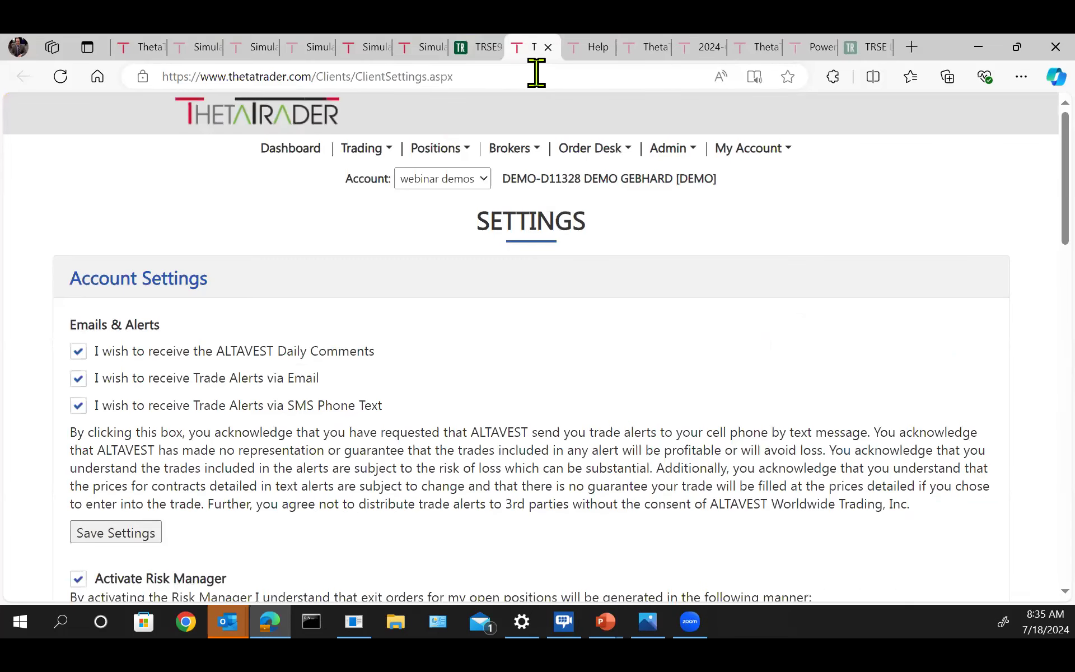
pyautogui.click(750, 150)
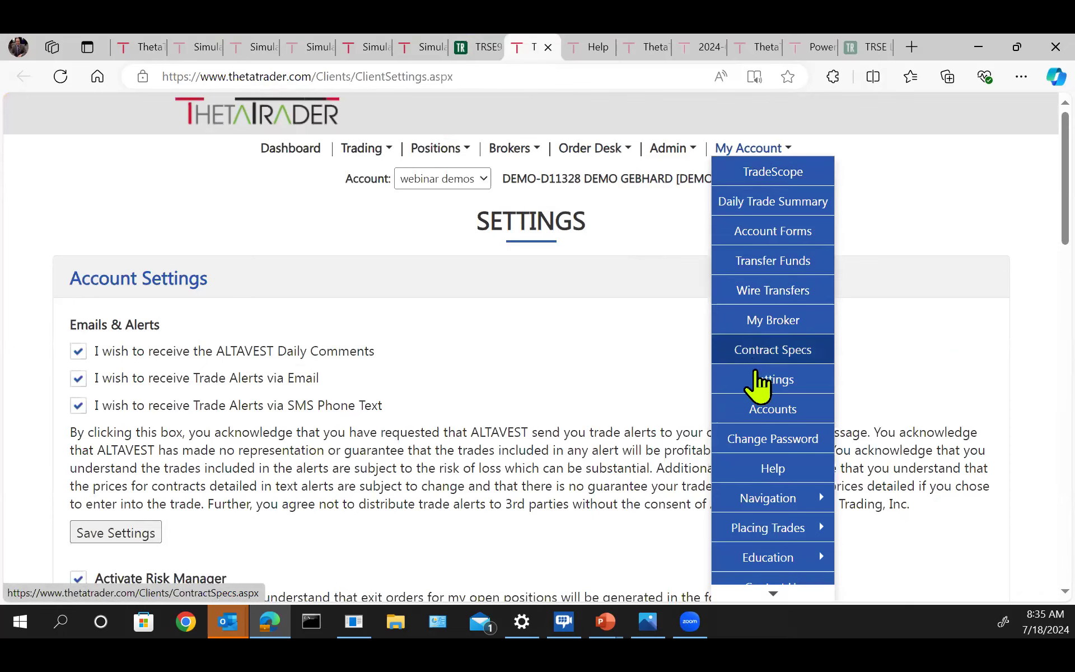
pyautogui.click(1029, 147)
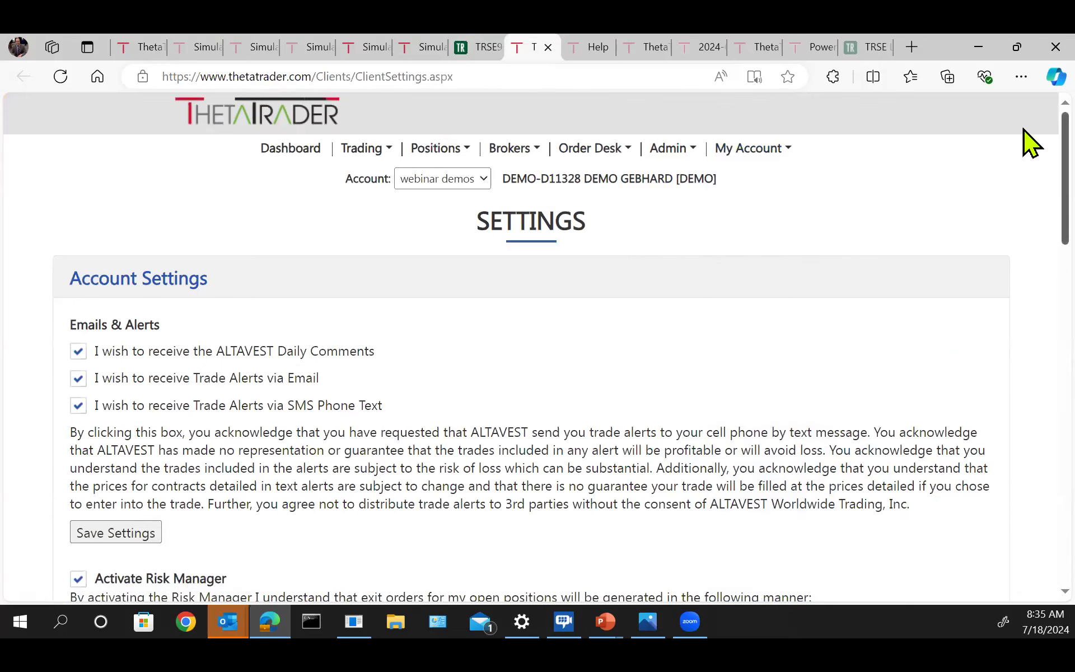
pyautogui.scroll(-6, 1024, 146)
pyautogui.scroll(-1, 1024, 236)
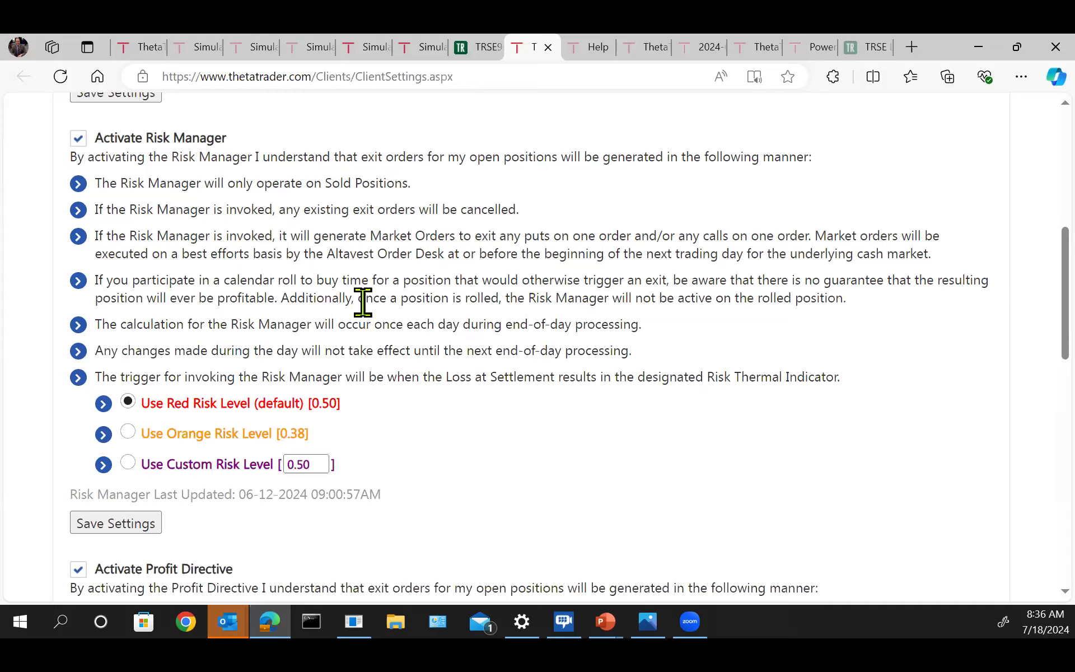
pyautogui.scroll(-1, 588, 315)
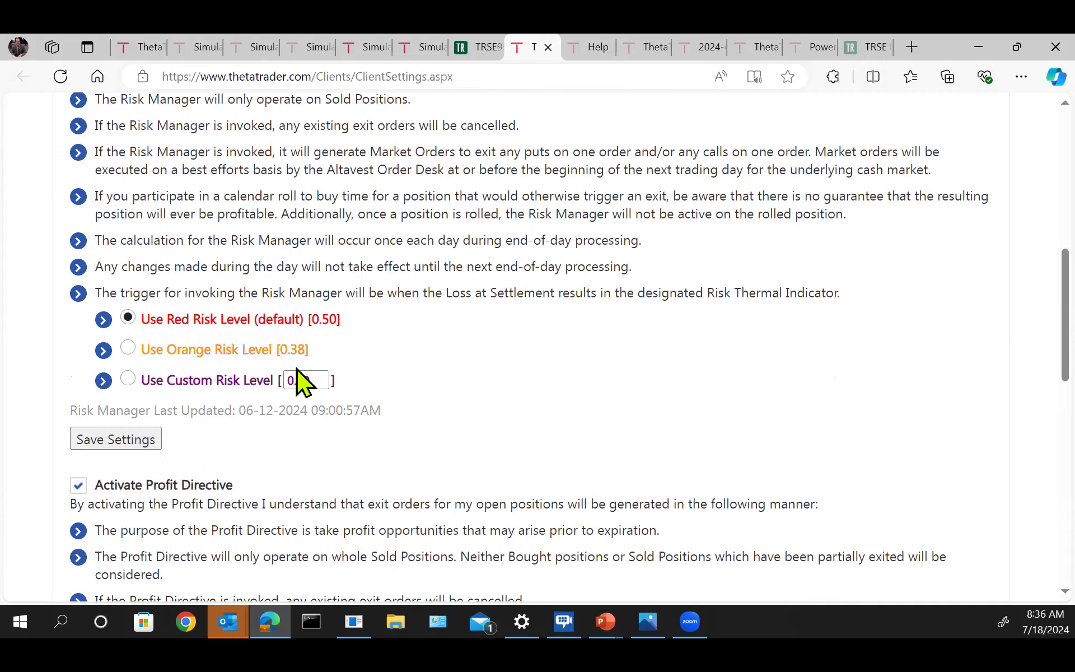
# Try the Orange Risk Level for the Risk Manager, and switch to a Custom Risk Level of 0.25.
pyautogui.click(129, 349)
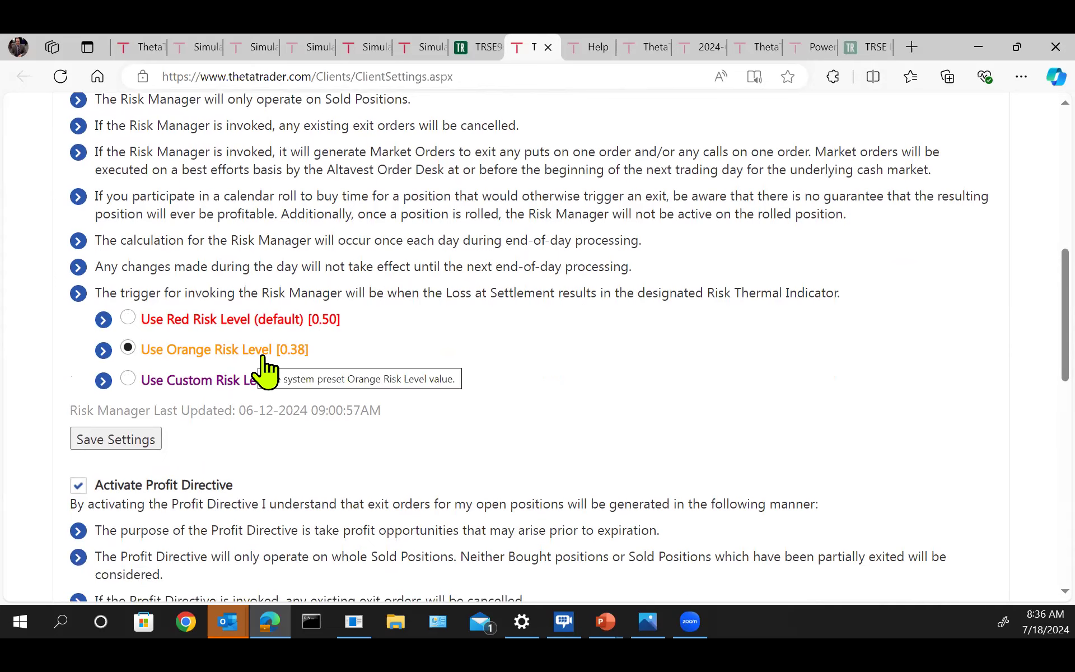
pyautogui.click(126, 379)
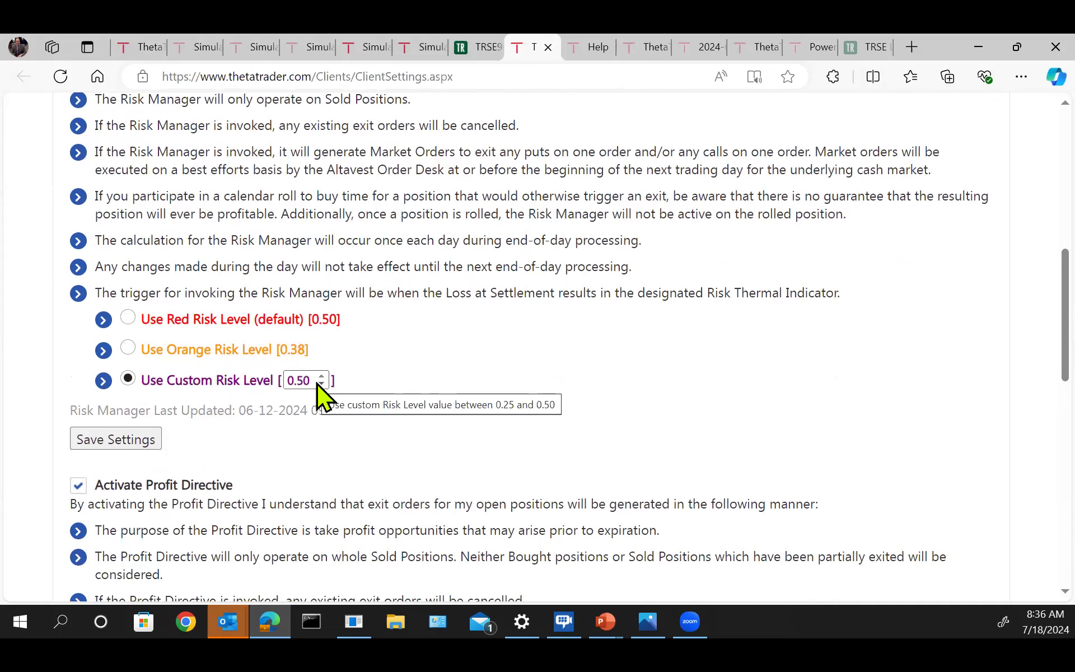
pyautogui.click(323, 383)
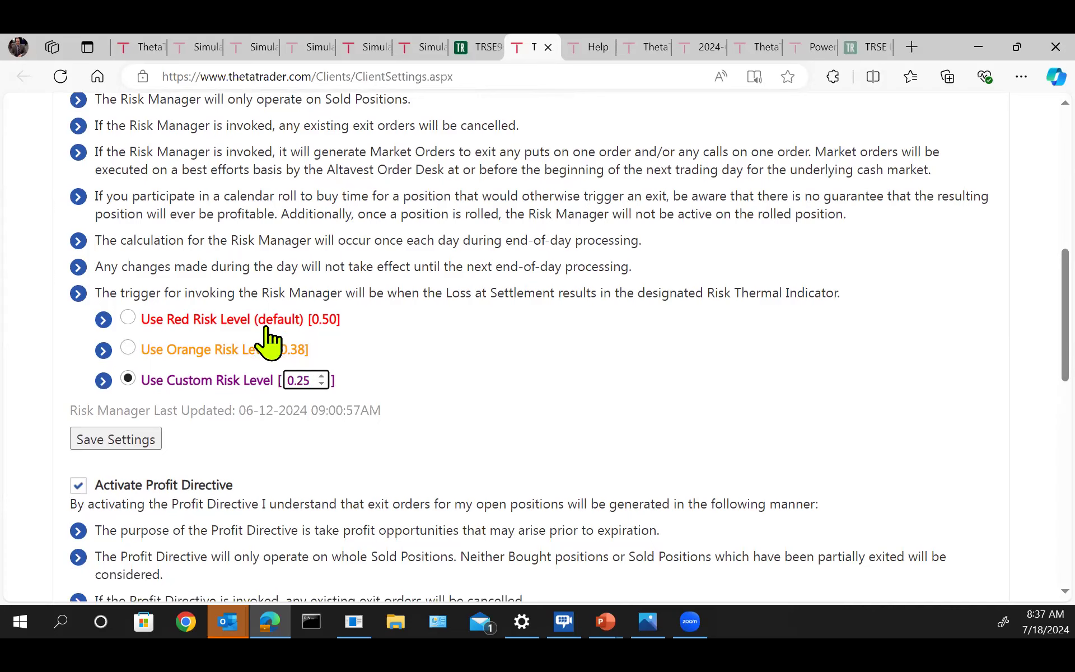
# Set the Risk Manager trigger to the default Red Risk Level [0.50] and save the settings.
pyautogui.click(128, 318)
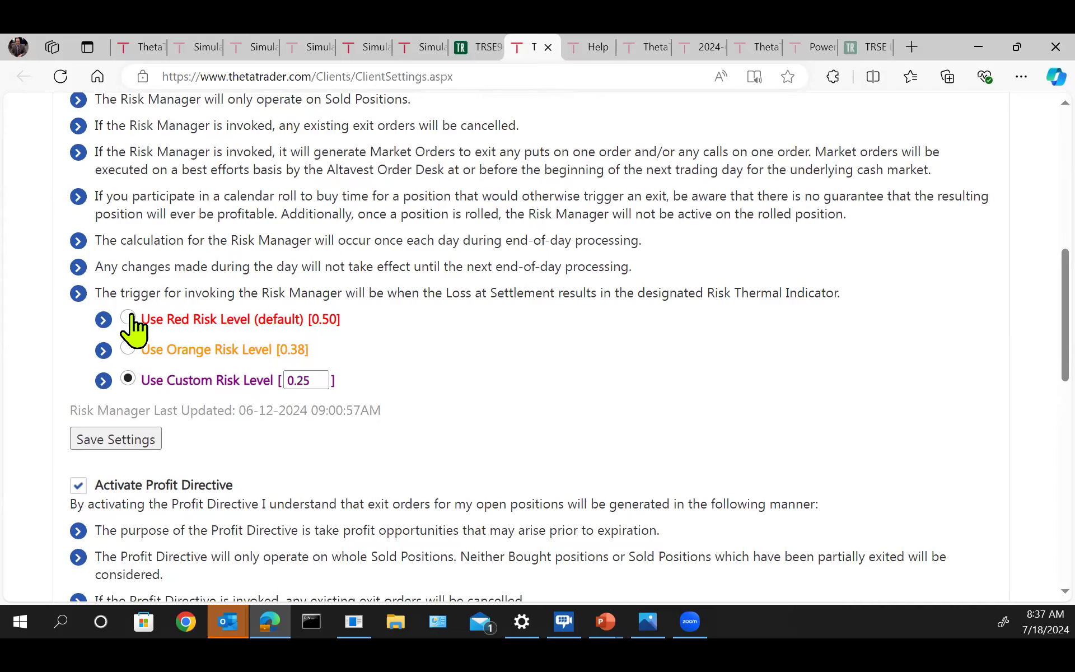
pyautogui.click(115, 442)
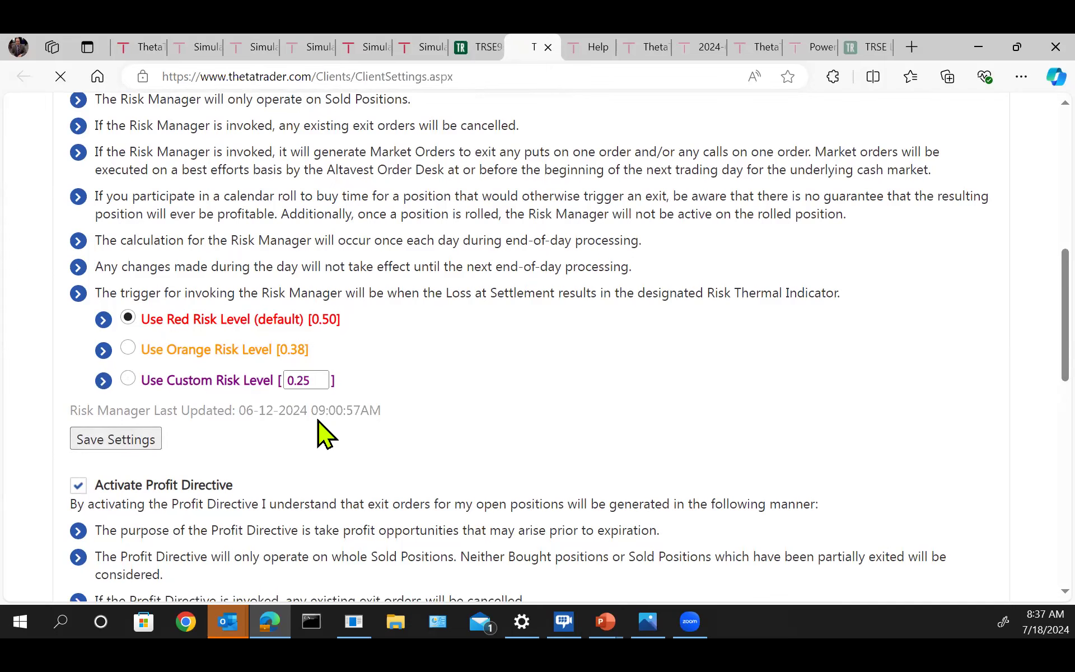
# Review the Profit Directive rules in the account settings.
pyautogui.scroll(-1, 385, 400)
pyautogui.scroll(-6, 385, 400)
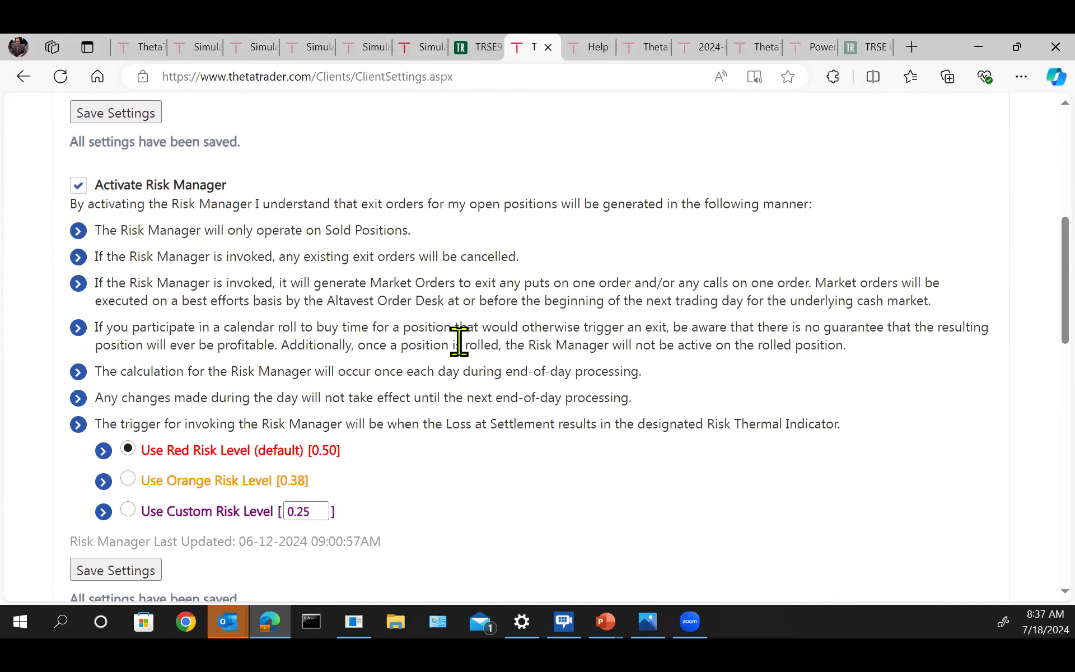
pyautogui.scroll(-1, 461, 341)
pyautogui.scroll(-3, 465, 336)
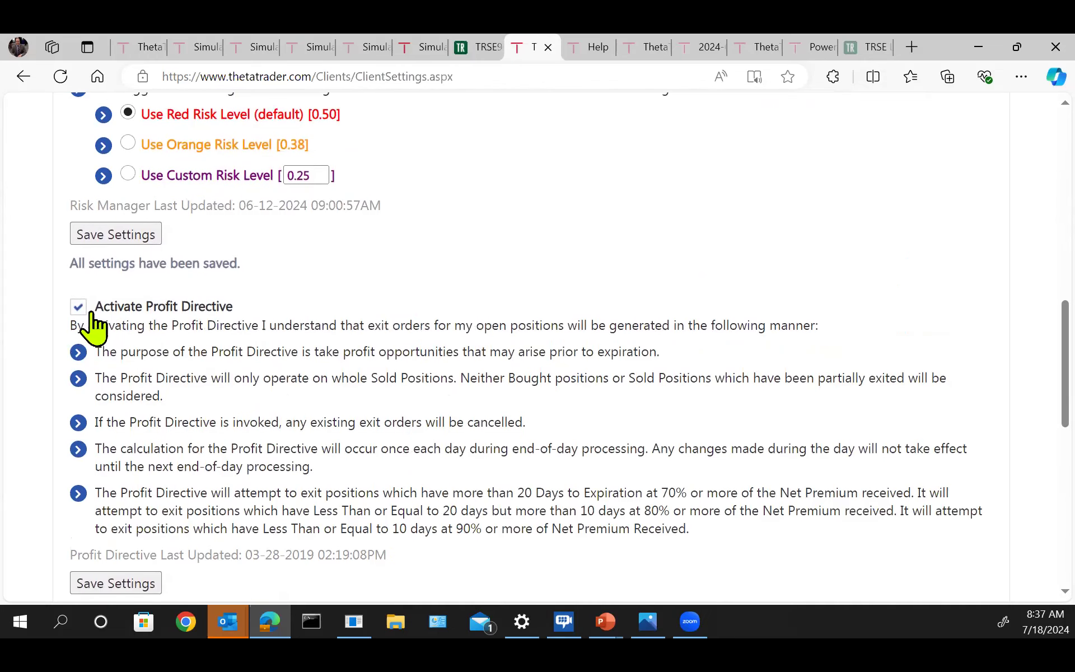
# Toggle the Profit Directive off and back on, and save the settings with it activated.
pyautogui.click(80, 310)
pyautogui.click(80, 309)
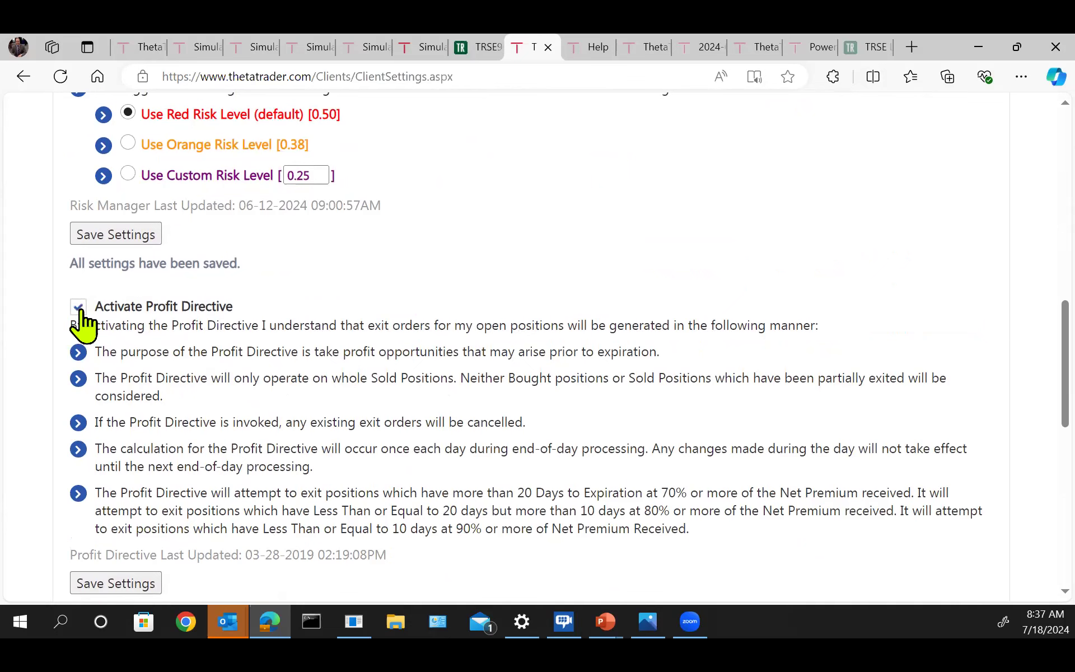
pyautogui.scroll(-1, 493, 392)
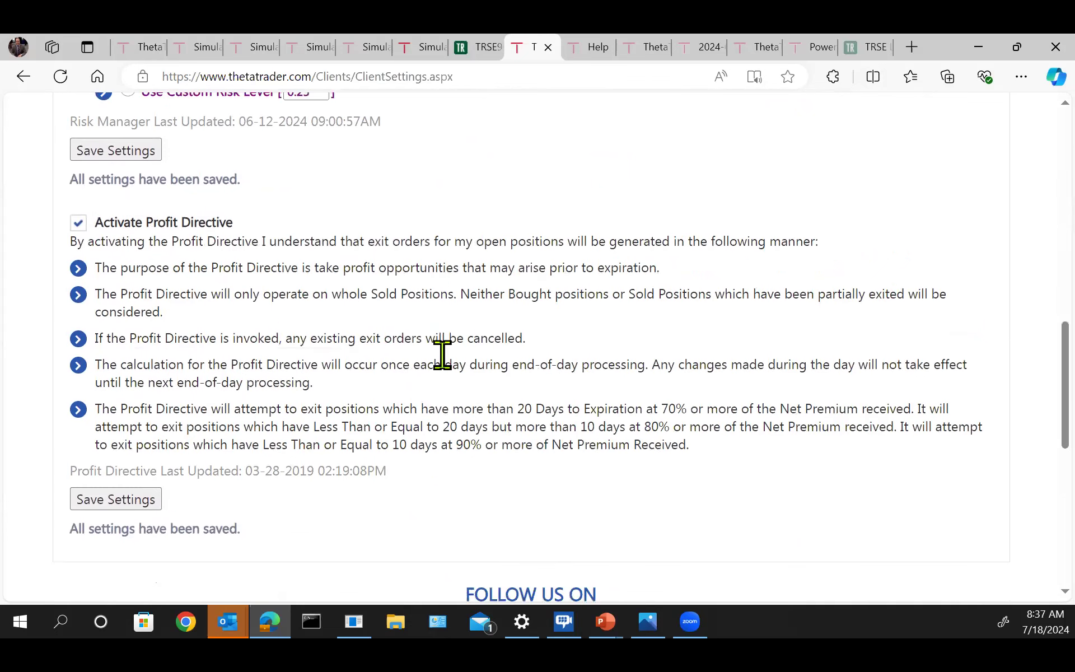
pyautogui.click(101, 503)
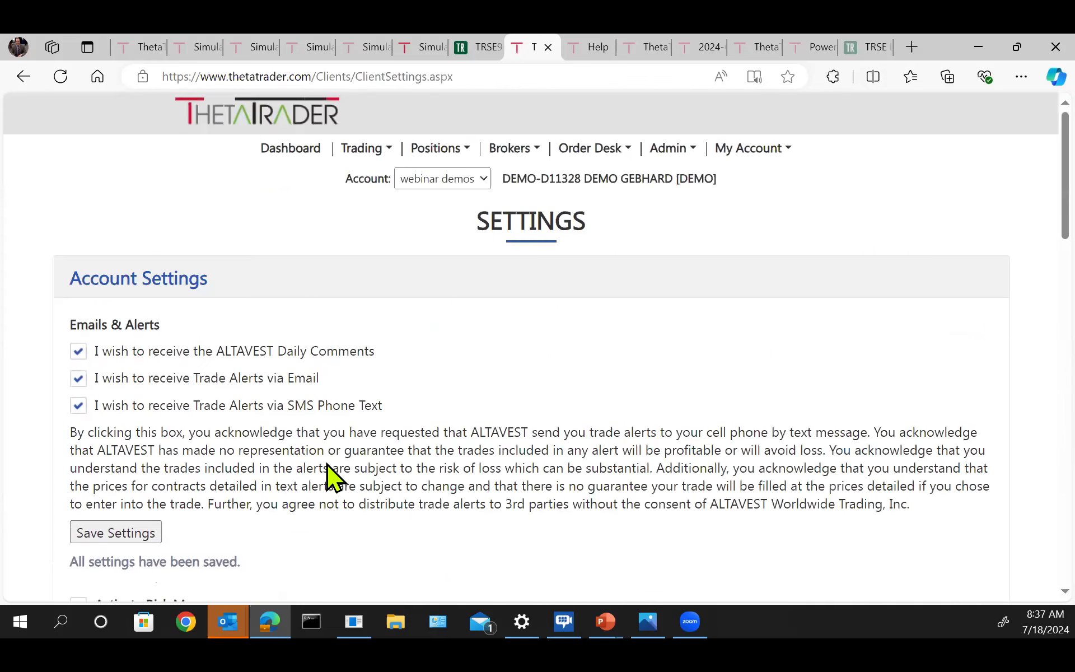
# Review the Glossary on the Help page, covering the term definitions, Risk Thermal Indicator colors, strategies, and contract and month symbols.
pyautogui.click(578, 46)
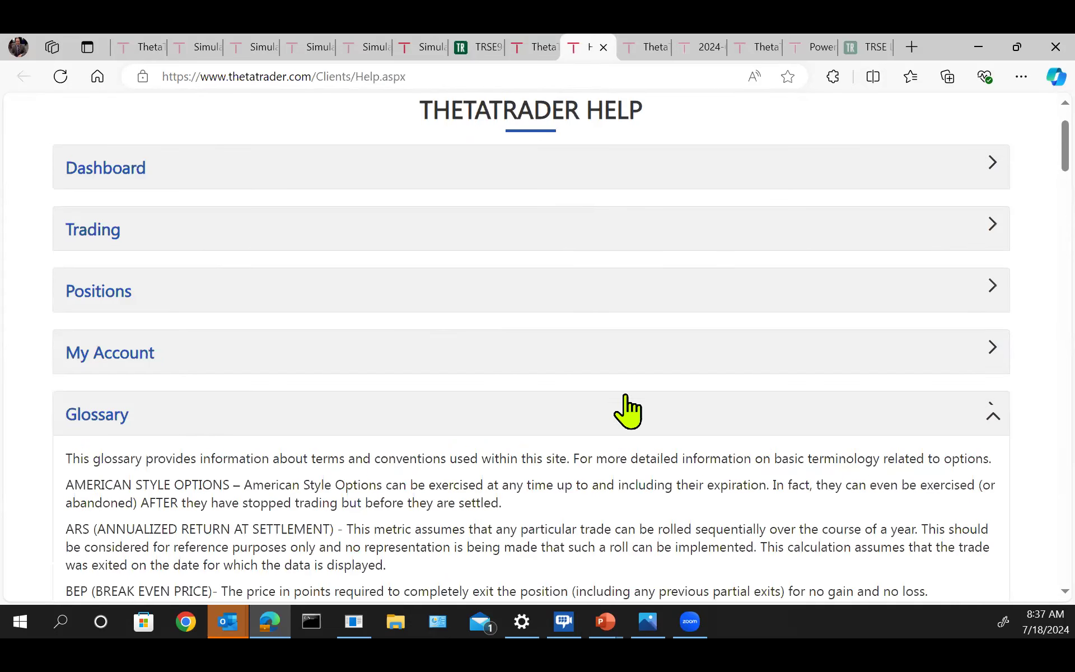
pyautogui.scroll(2, 1024, 152)
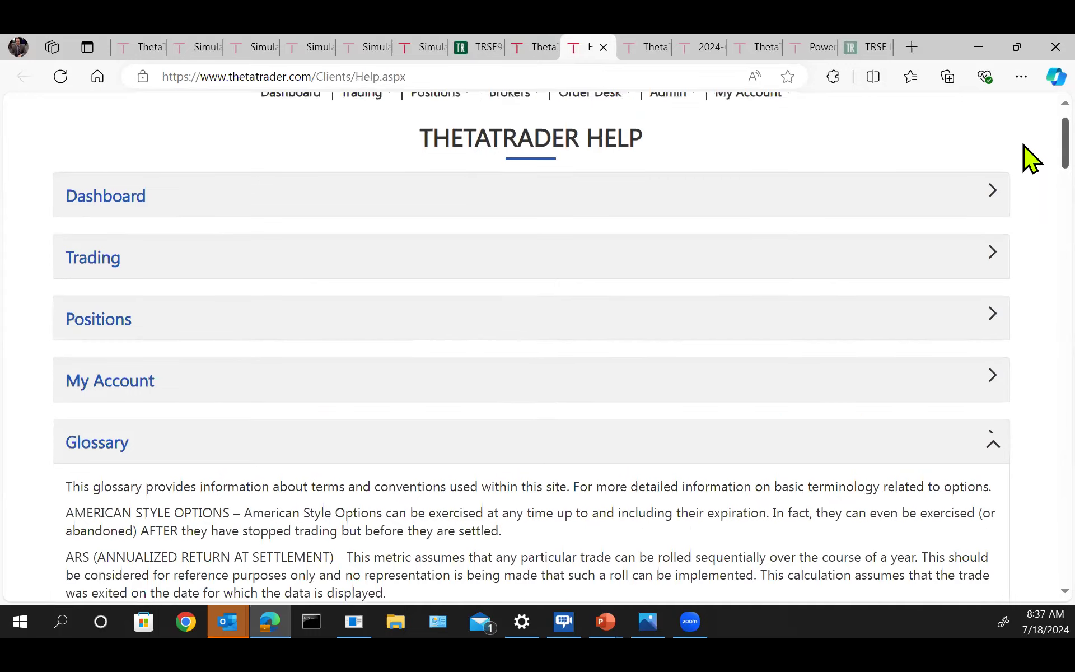
pyautogui.scroll(-20, 1024, 140)
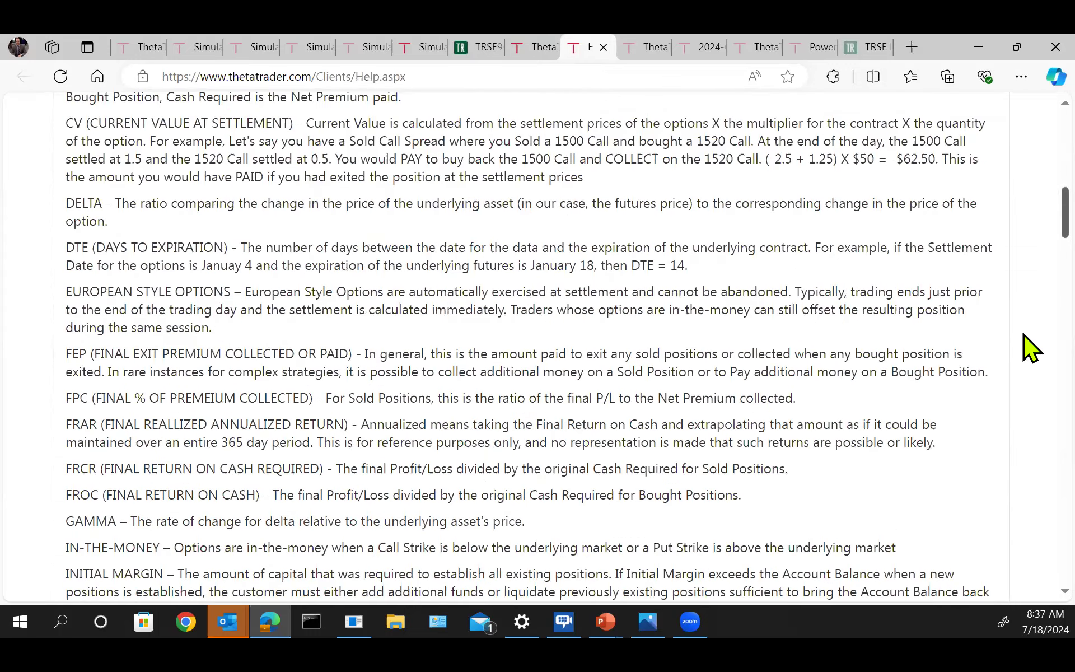
pyautogui.scroll(-8, 1024, 361)
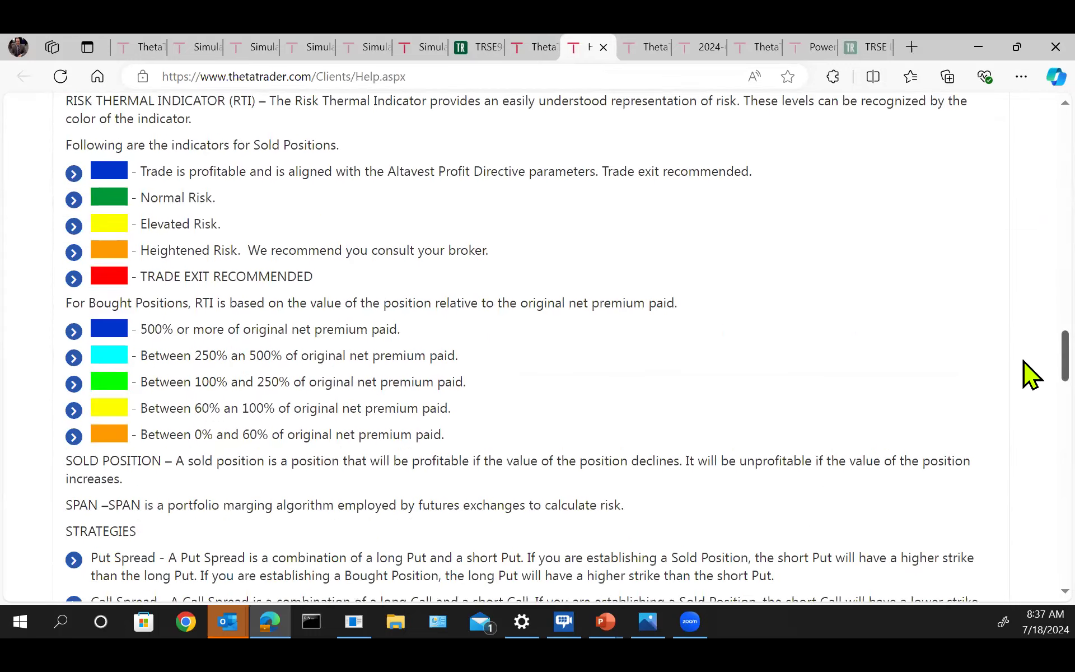
pyautogui.scroll(-3, 1024, 361)
pyautogui.scroll(3, 1024, 372)
pyautogui.scroll(3, 1023, 359)
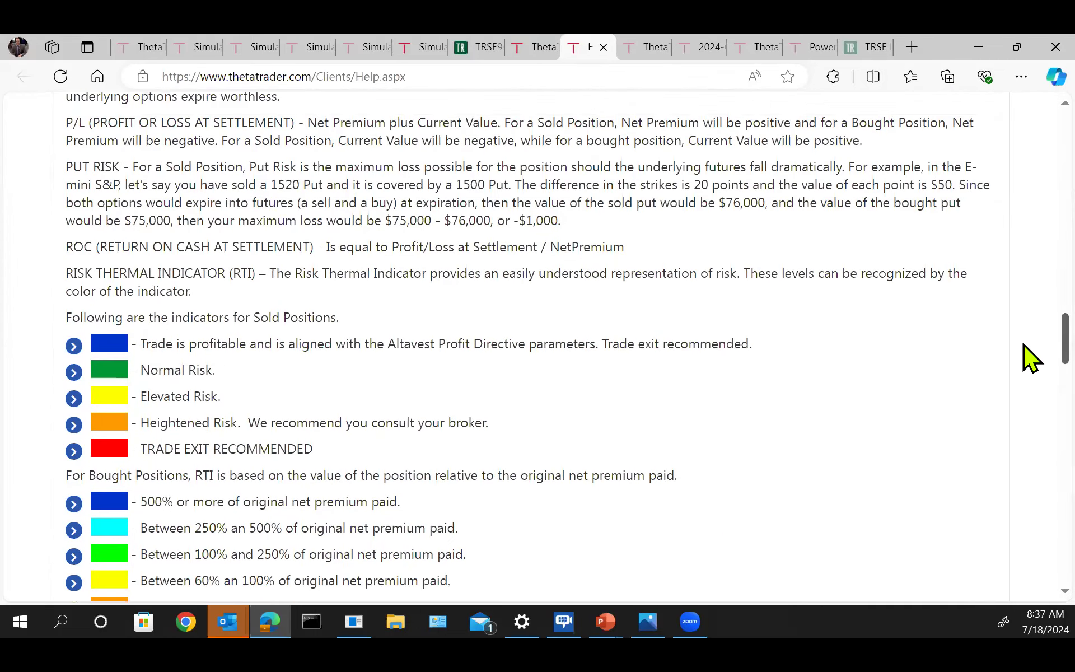
pyautogui.scroll(-8, 1023, 392)
pyautogui.scroll(-4, 1023, 401)
pyautogui.scroll(5, 1023, 392)
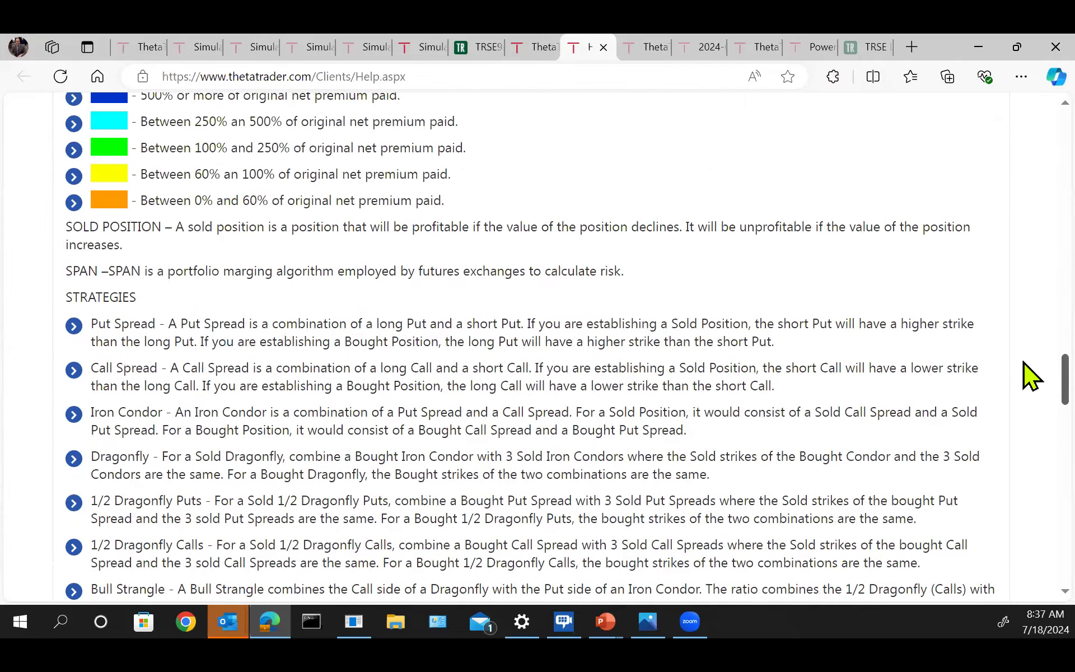
pyautogui.scroll(-14, 1024, 392)
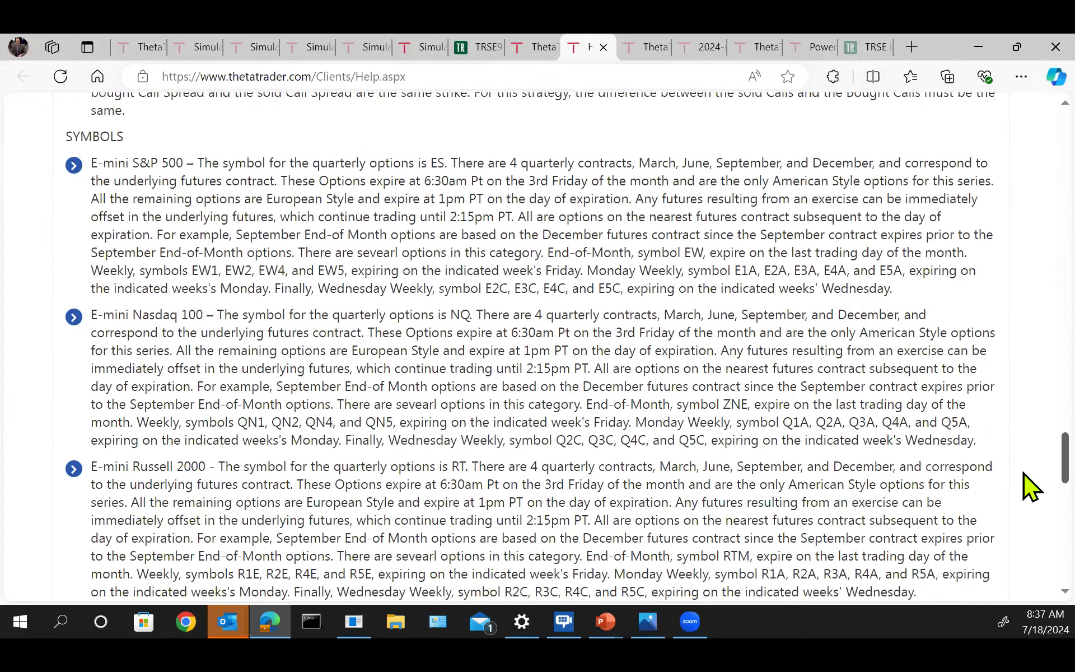
pyautogui.scroll(15, 727, 176)
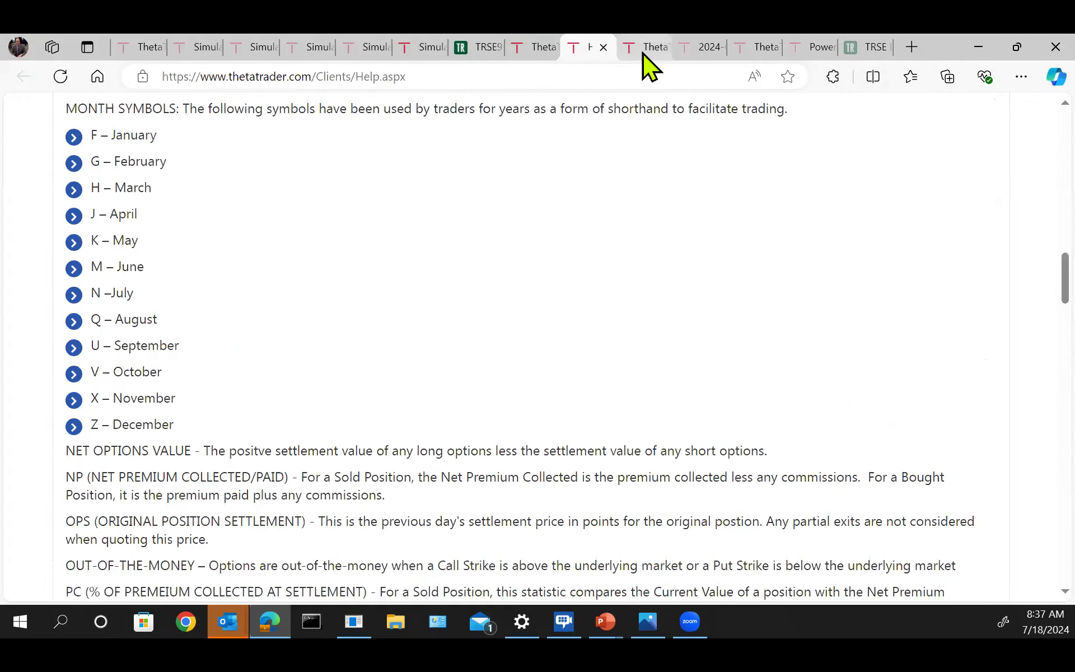
# Show the TradeScope file list and read through the July 18, 2024 TradeScope report down to its risk disclosure.
pyautogui.click(643, 49)
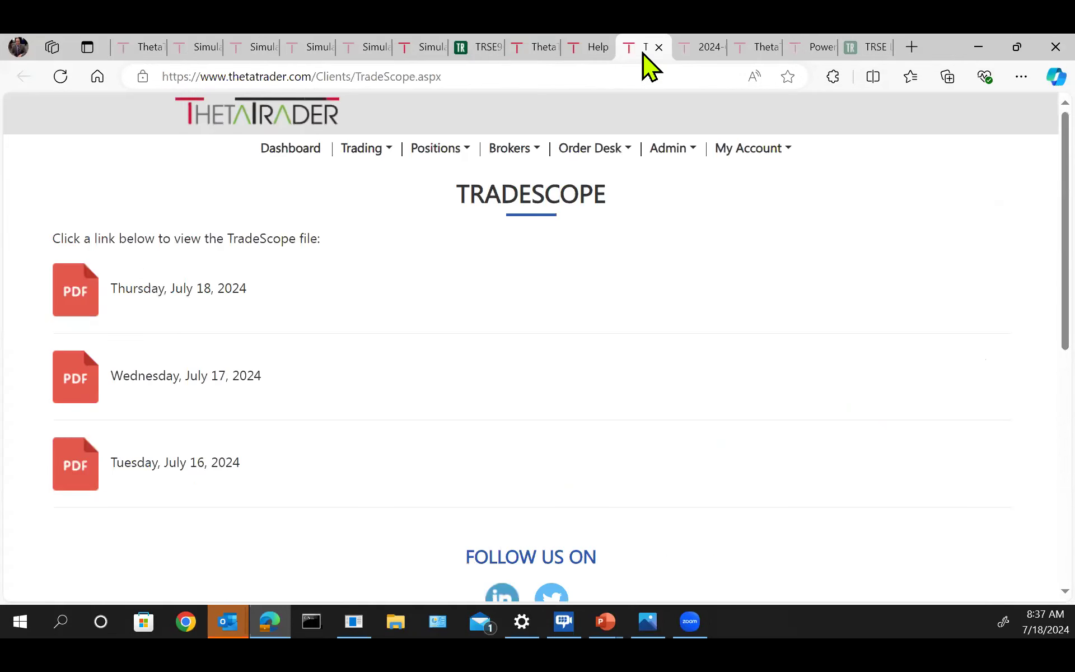
pyautogui.click(691, 47)
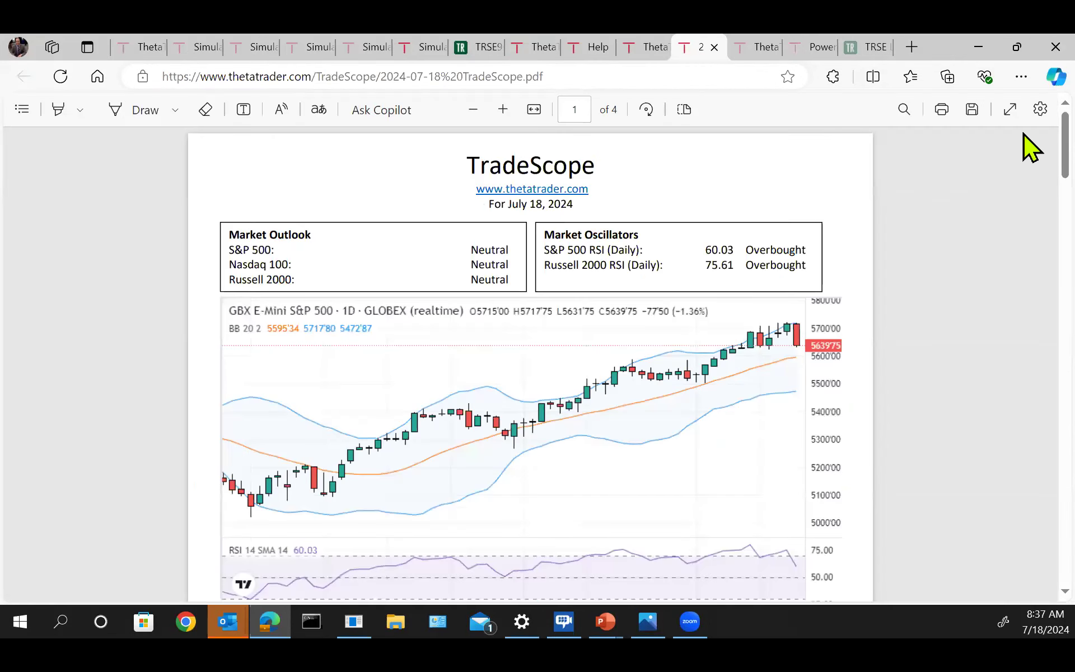
pyautogui.scroll(-10, 1024, 143)
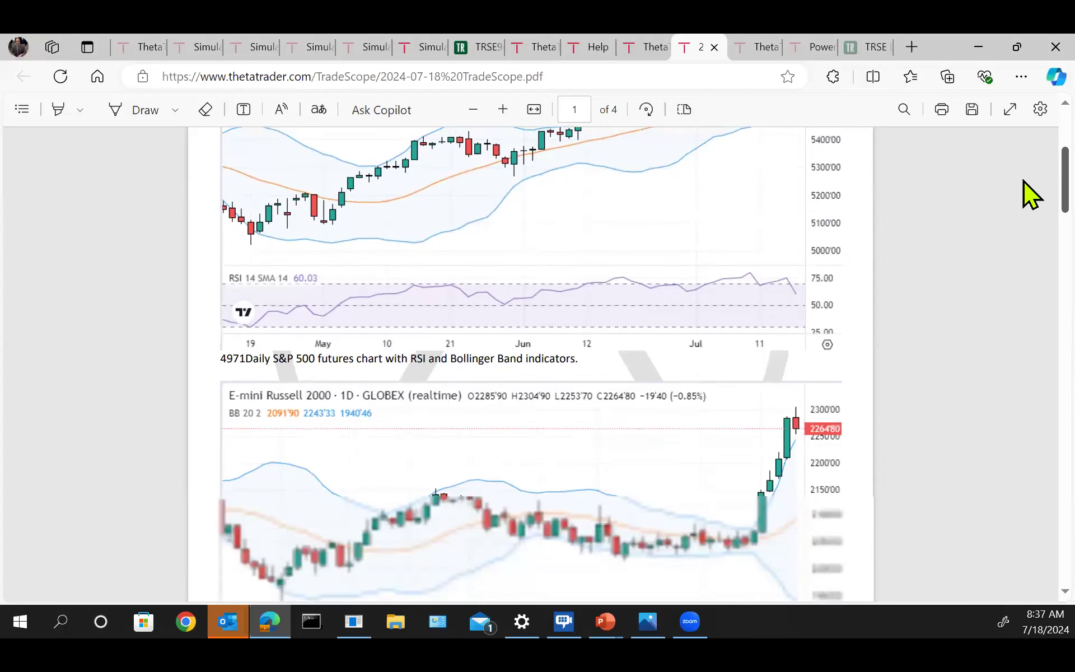
pyautogui.scroll(-3, 1024, 236)
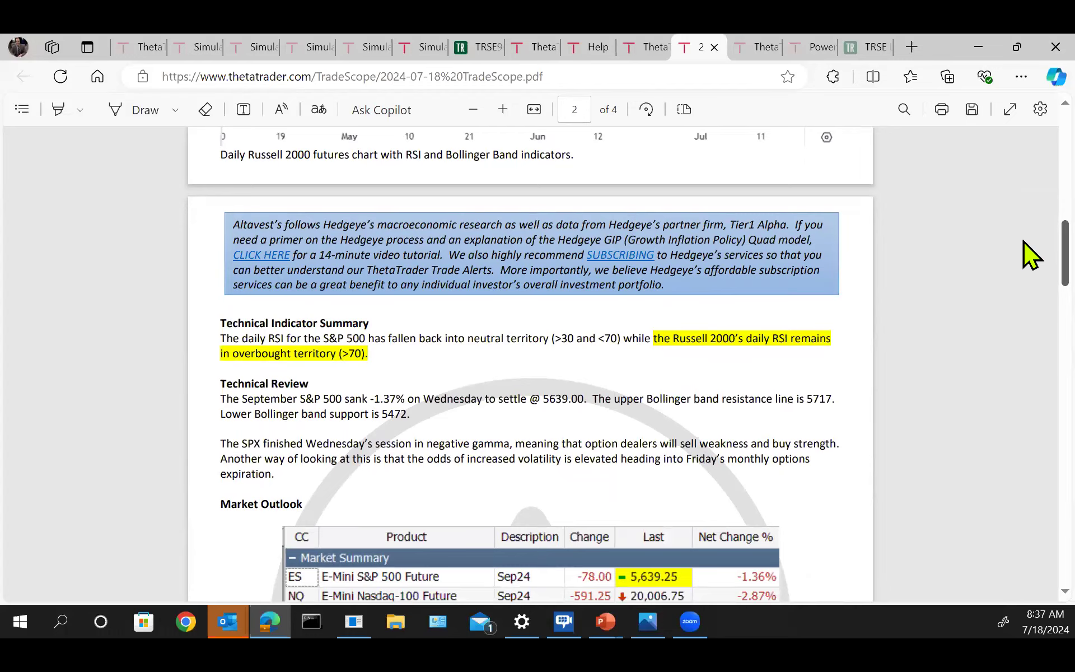
pyautogui.scroll(-6, 1023, 241)
pyautogui.scroll(-10, 1022, 298)
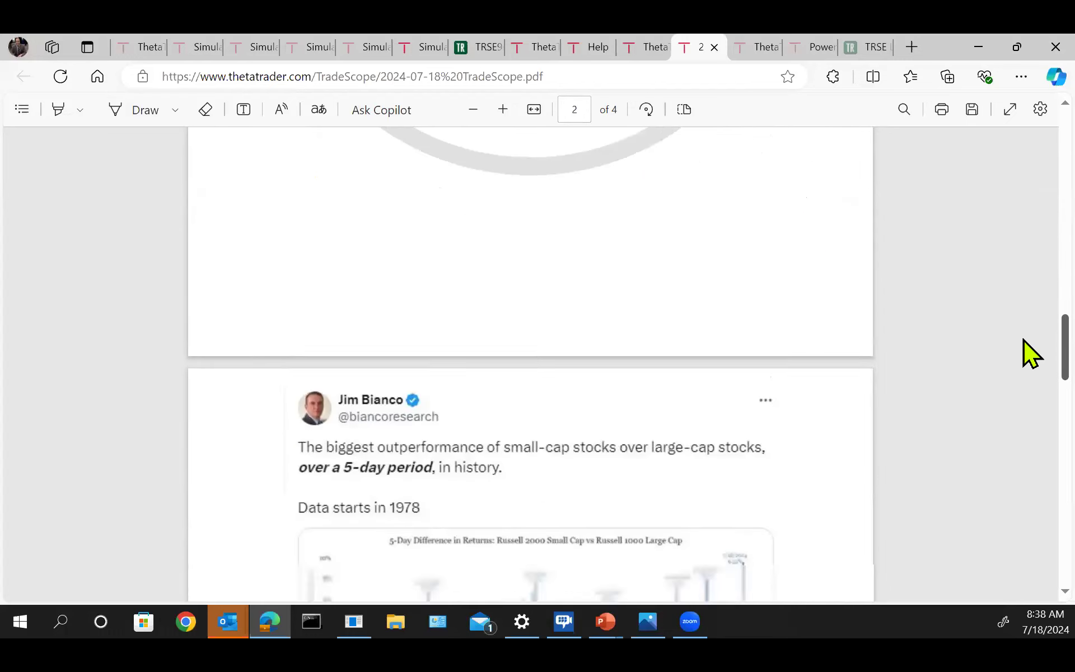
pyautogui.scroll(-12, 1024, 392)
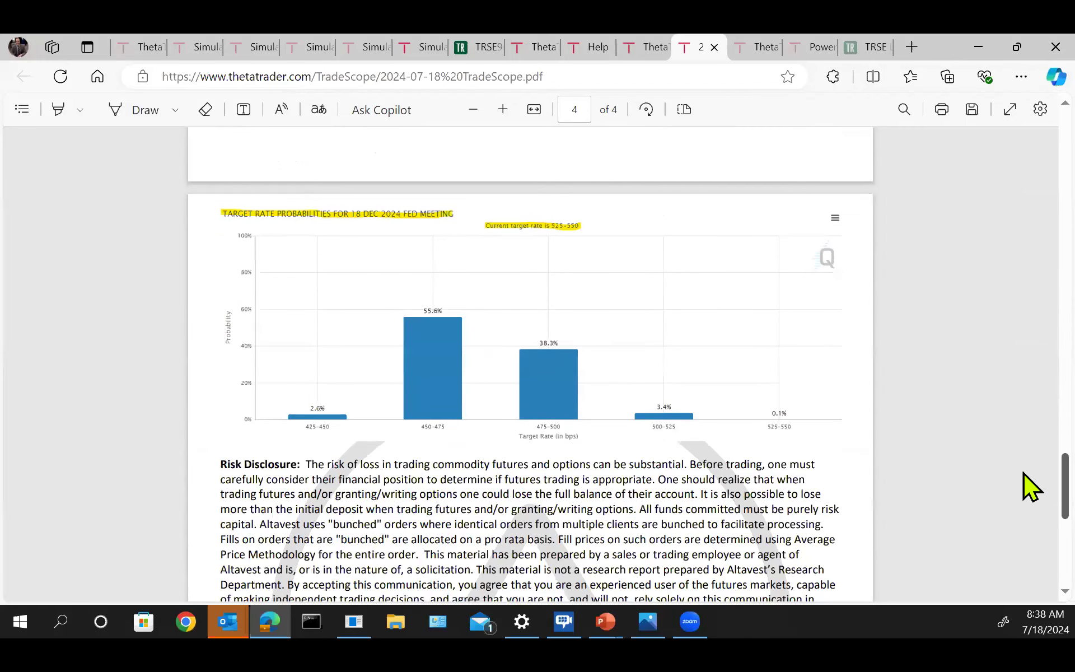
pyautogui.scroll(-3, 1024, 476)
pyautogui.scroll(-1, 1024, 499)
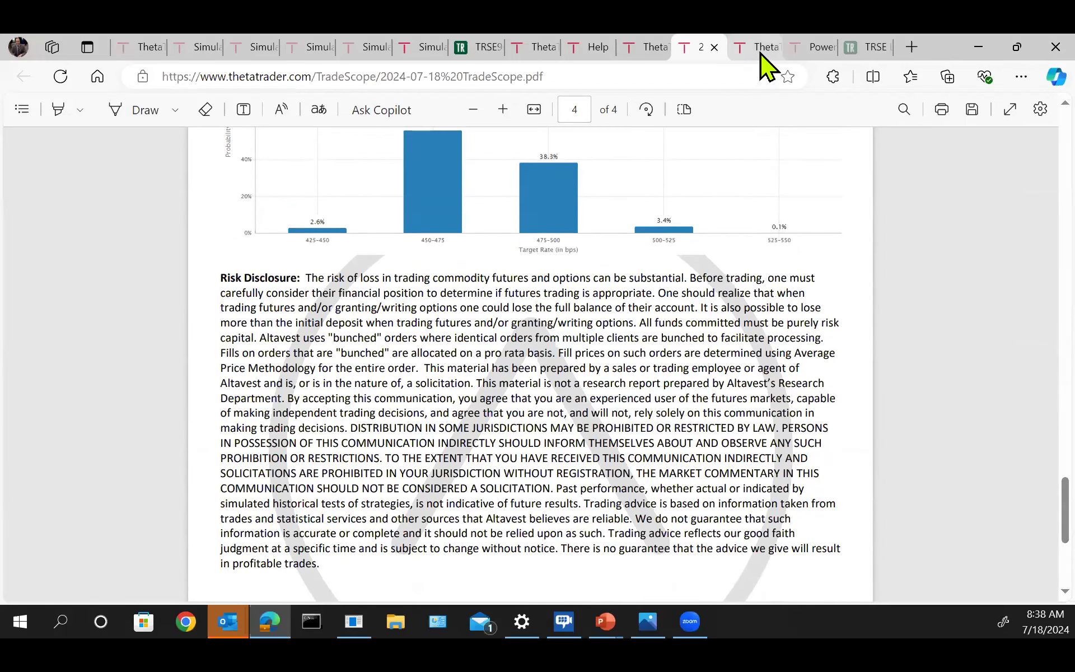
# Show the Daily Comments list and review the summary, outlook and calendar in the July 17, 2024 Daily Trading Comments.
pyautogui.click(760, 53)
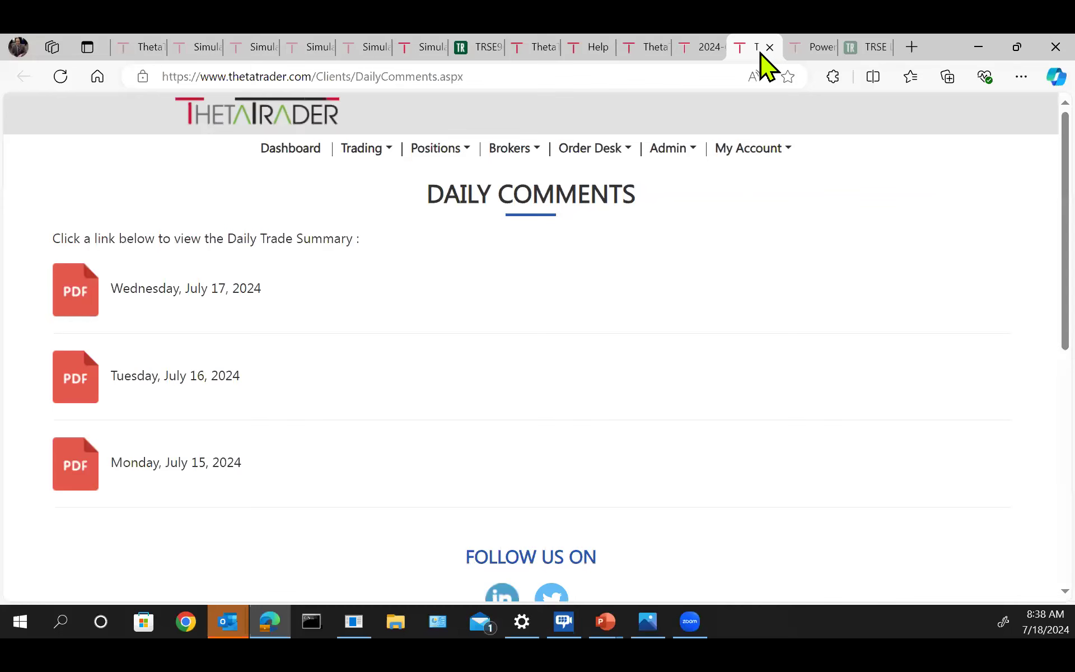
pyautogui.click(803, 46)
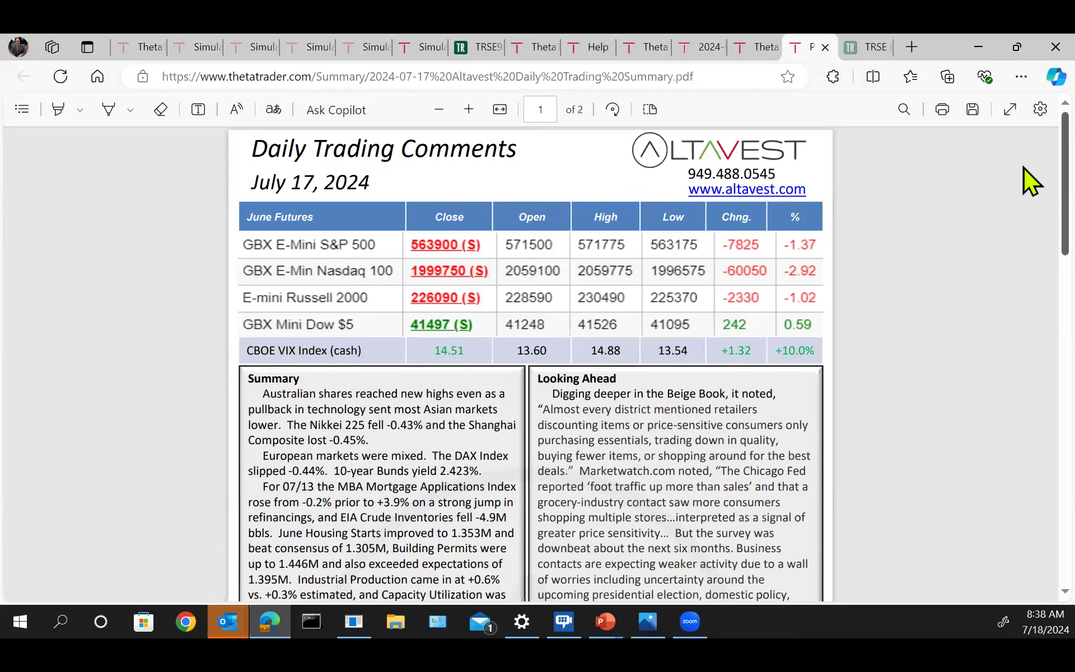
pyautogui.scroll(-4, 1024, 166)
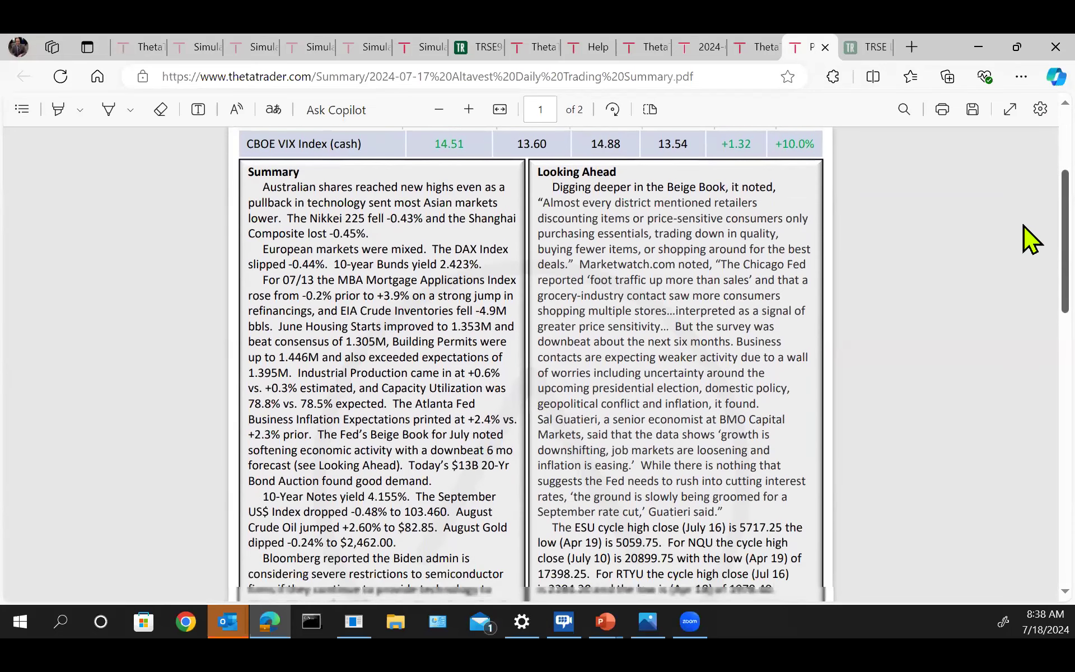
pyautogui.scroll(-2, 1023, 229)
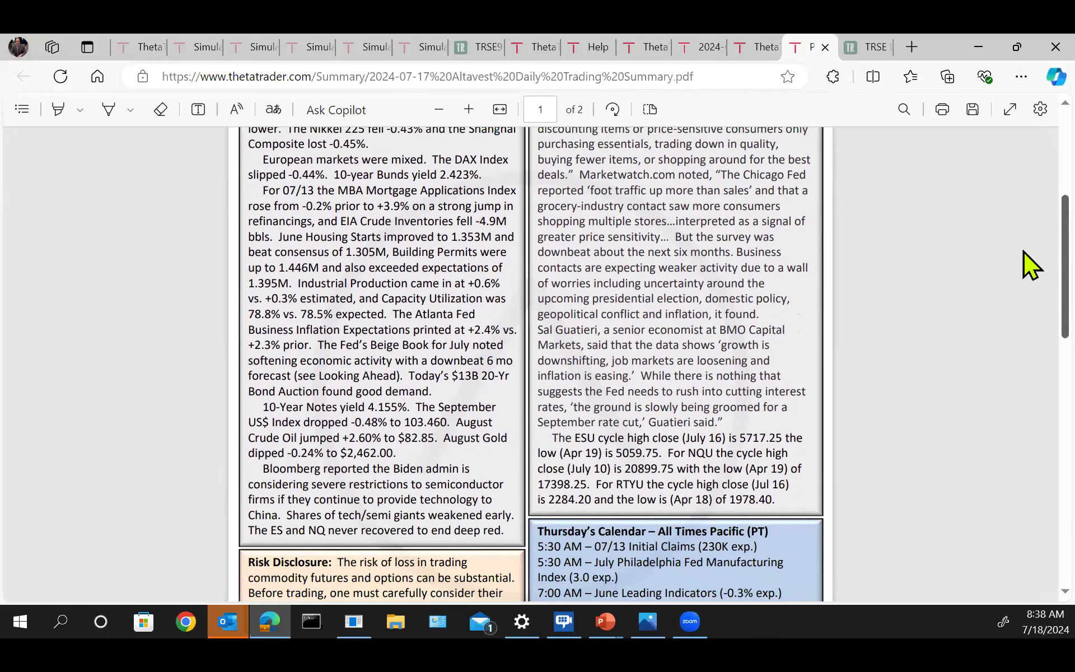
pyautogui.scroll(1, 1023, 246)
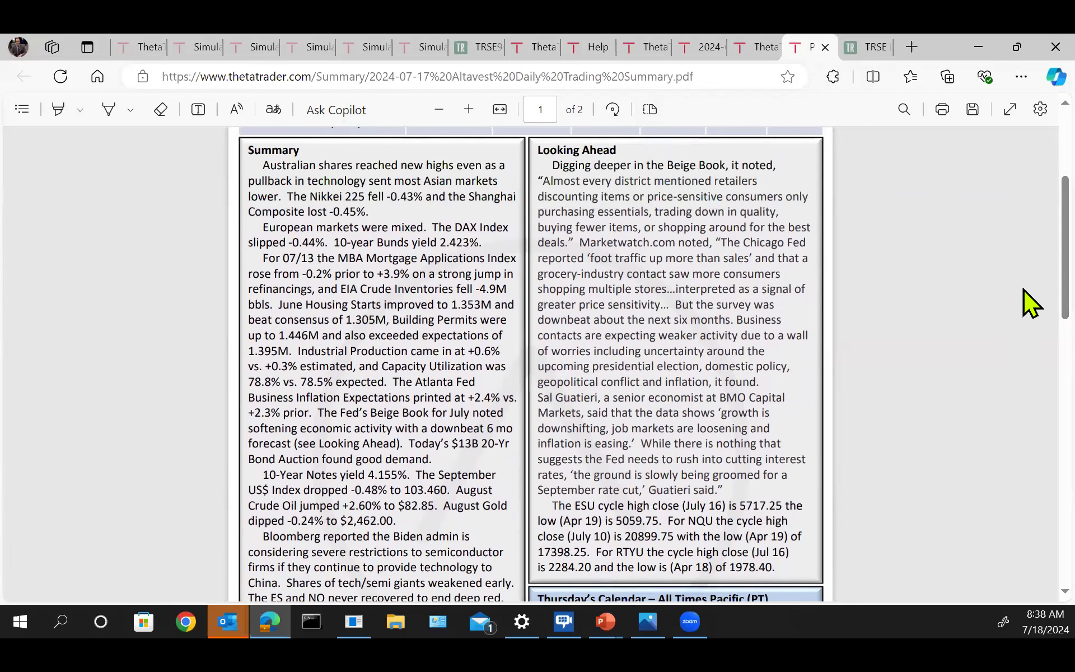
pyautogui.scroll(-3, 1024, 230)
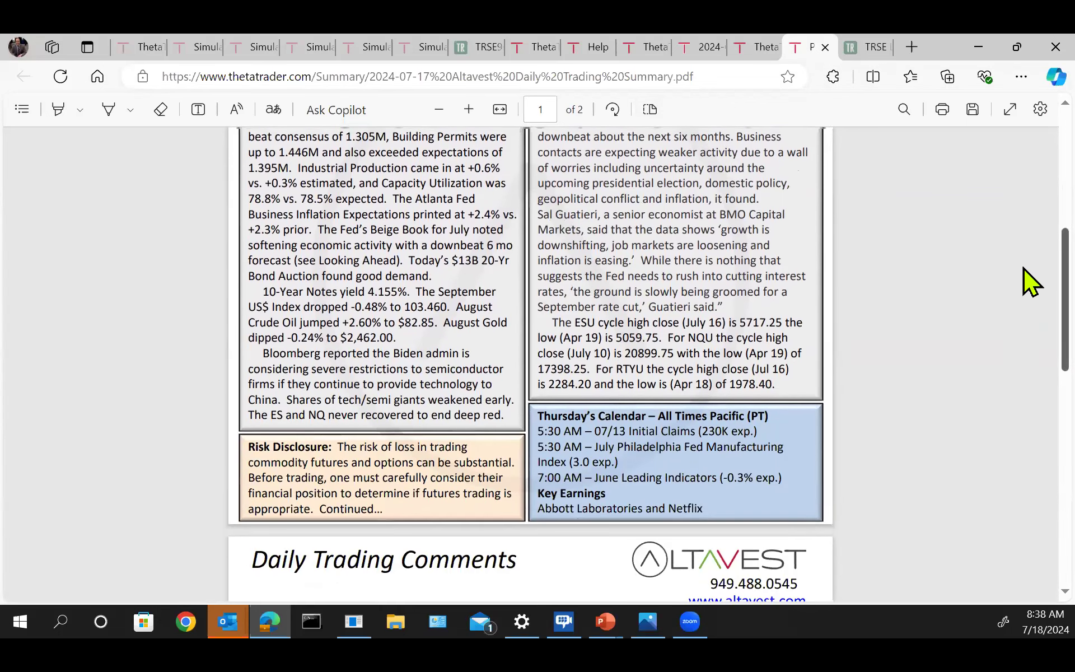
pyautogui.scroll(3, 1025, 258)
pyautogui.scroll(-3, 1024, 280)
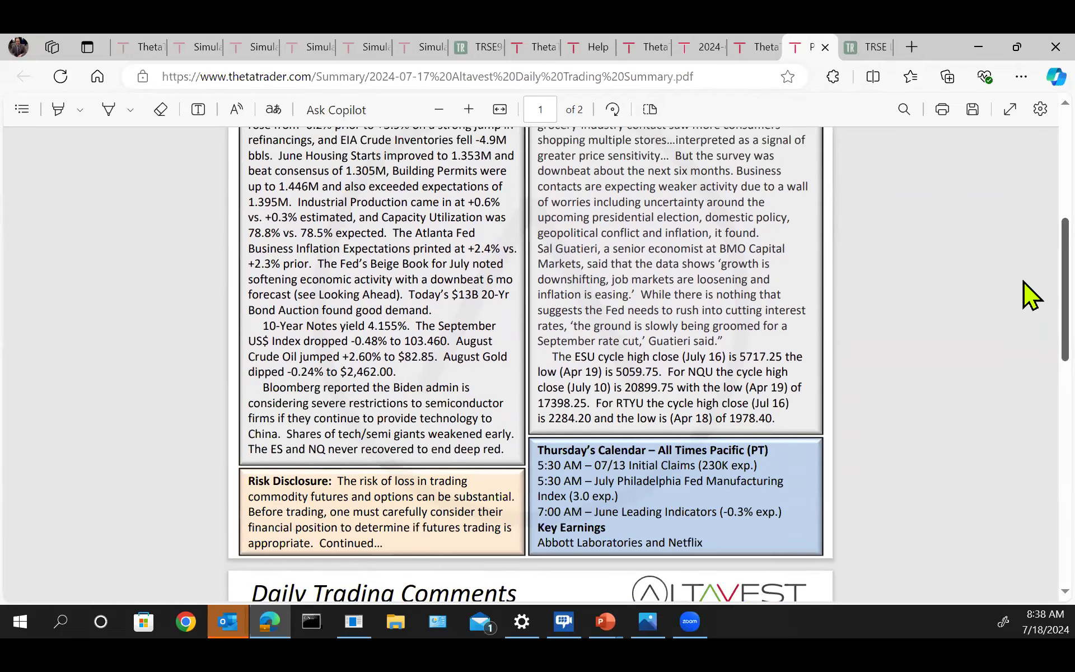
pyautogui.scroll(1, 1023, 281)
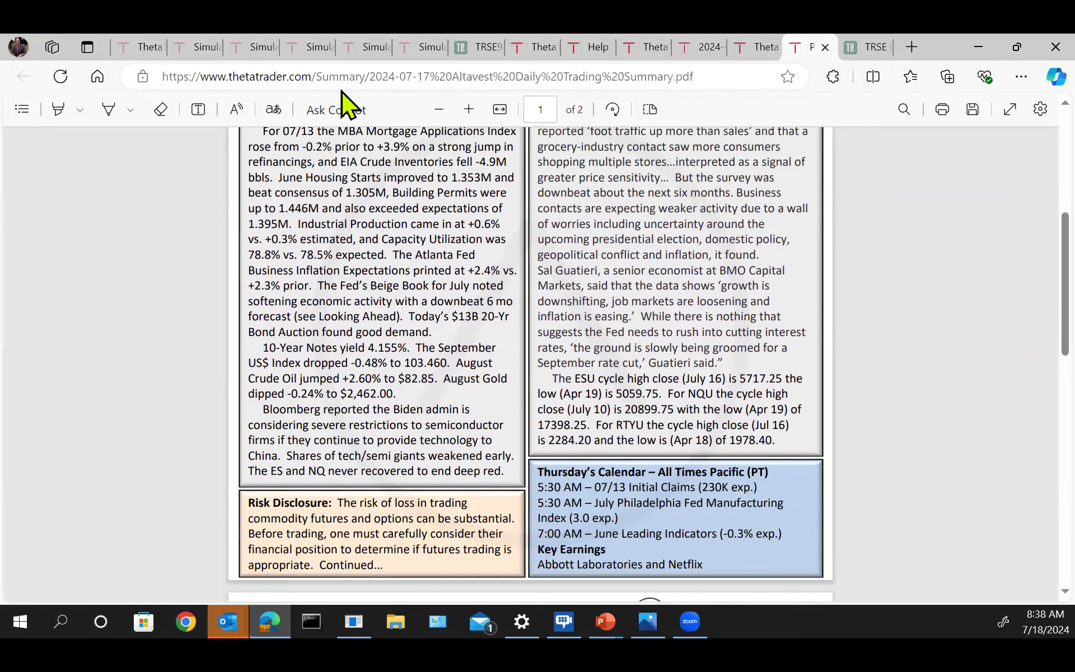
# Return to the Dashboard, show the Positions options, and review the open sold and bought positions.
pyautogui.click(137, 48)
pyautogui.scroll(2, 569, 314)
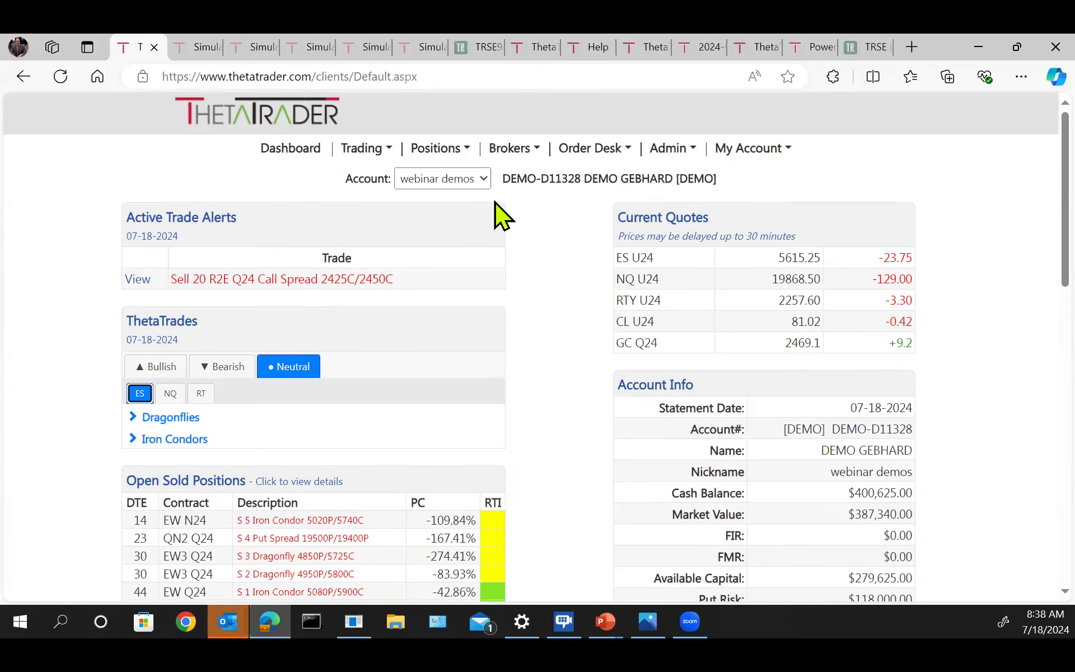
pyautogui.click(448, 151)
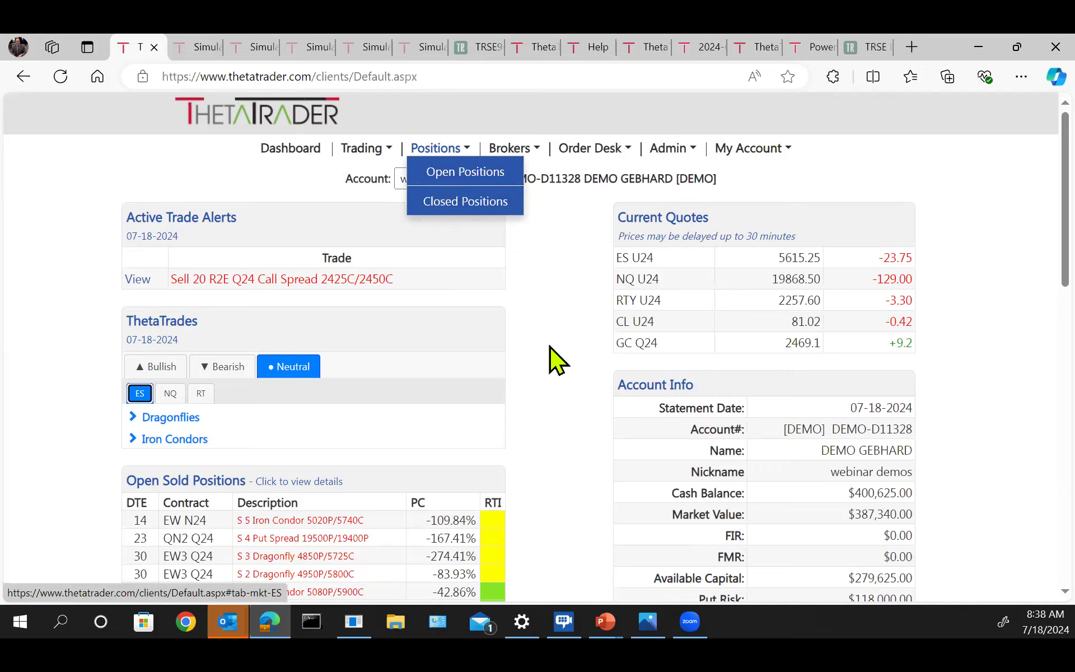
pyautogui.scroll(-4, 553, 358)
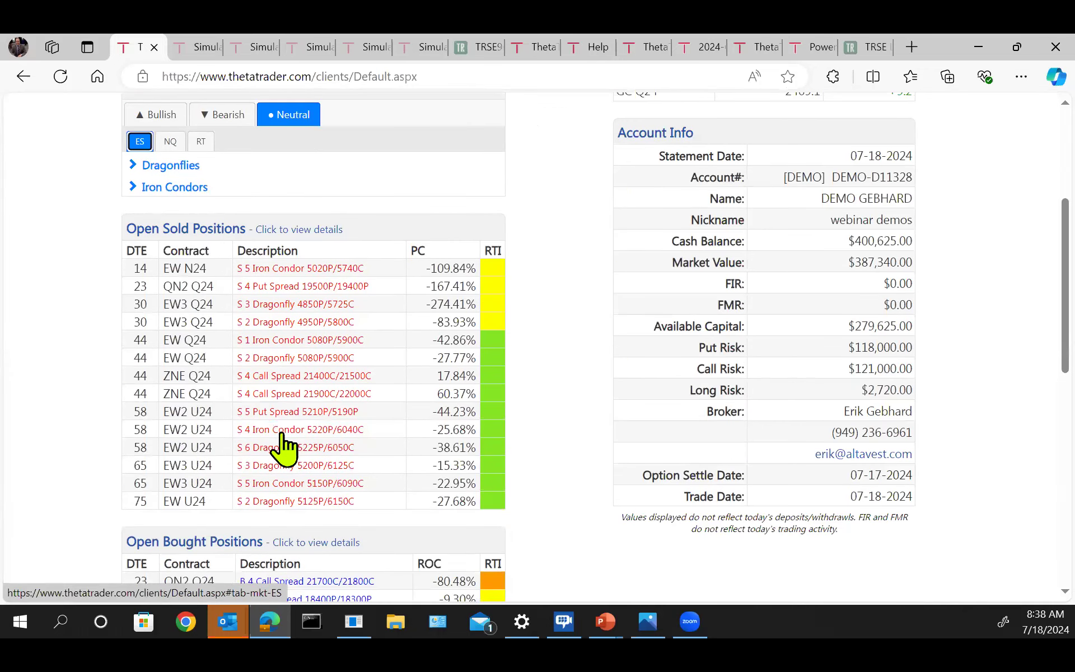
pyautogui.scroll(-1, 588, 435)
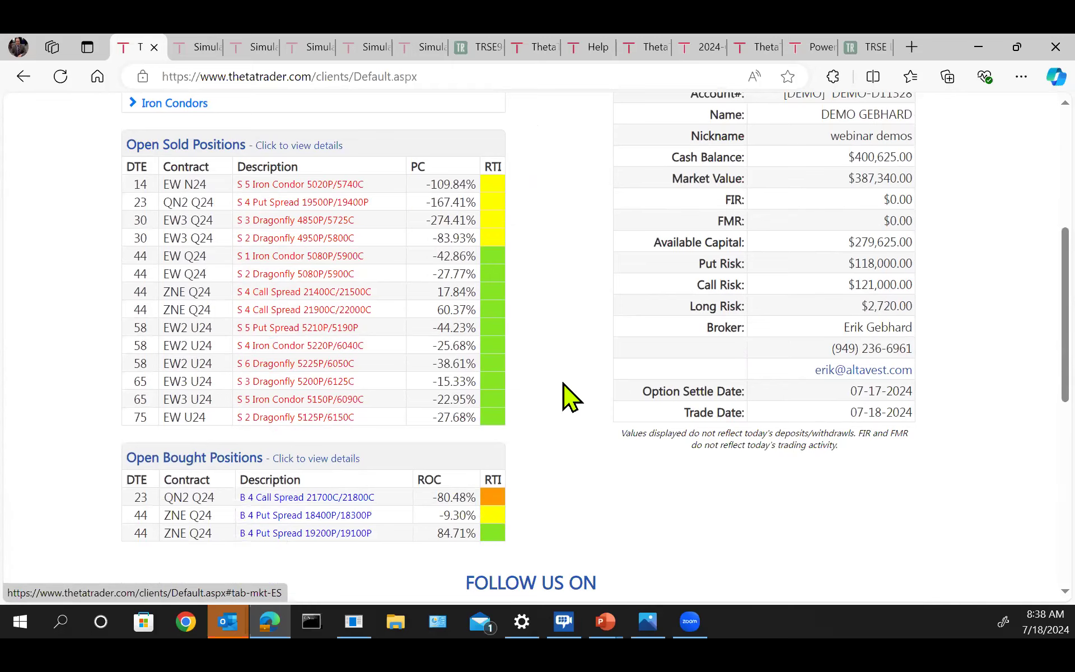
pyautogui.scroll(5, 566, 396)
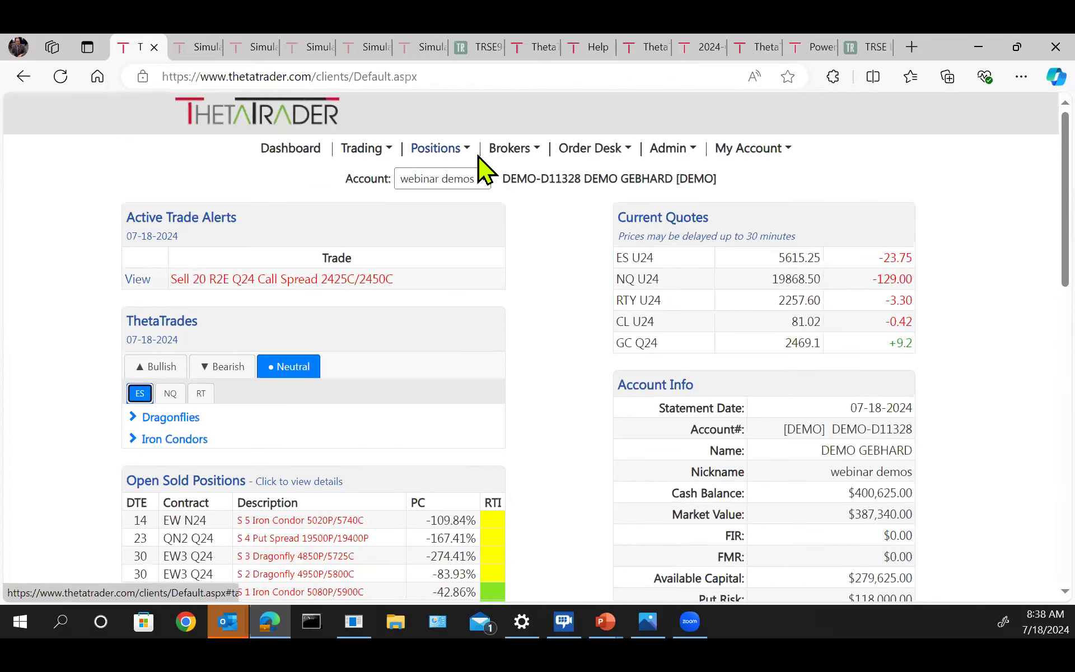
# Open the Open Positions page and examine the account summary and the detailed table of open positions.
pyautogui.click(448, 149)
pyautogui.click(450, 172)
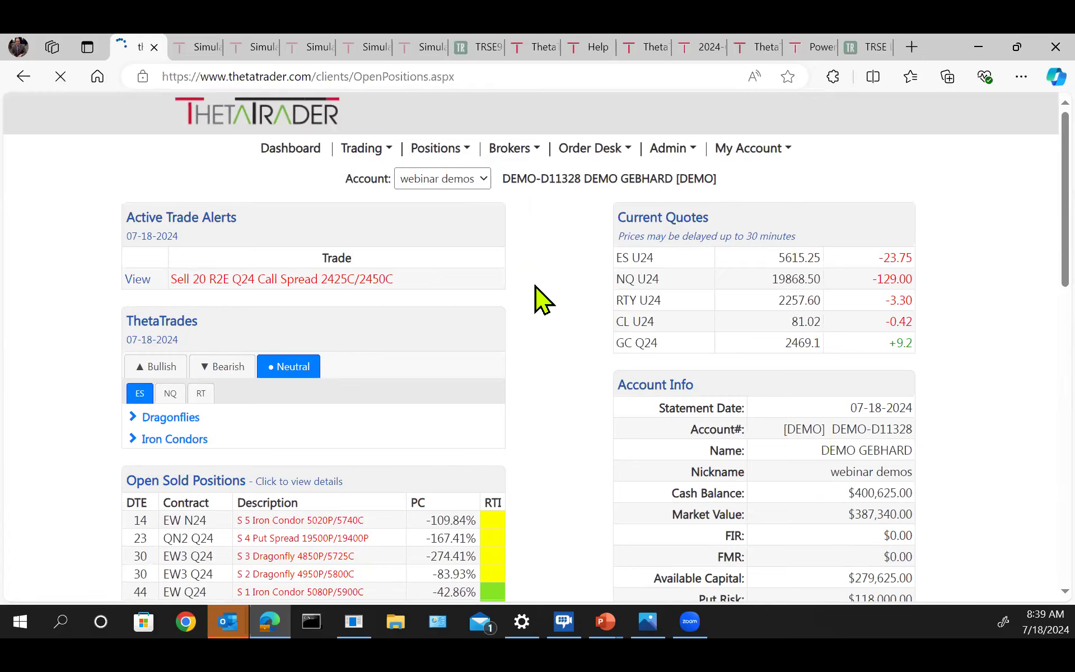
pyautogui.scroll(-3, 514, 321)
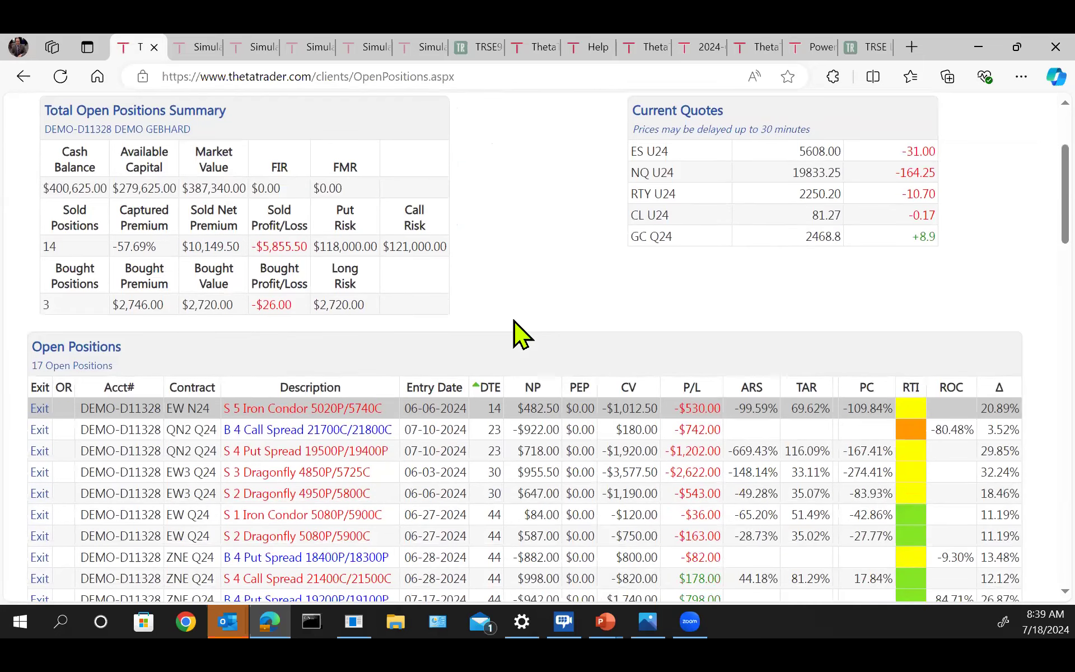
pyautogui.scroll(-2, 516, 311)
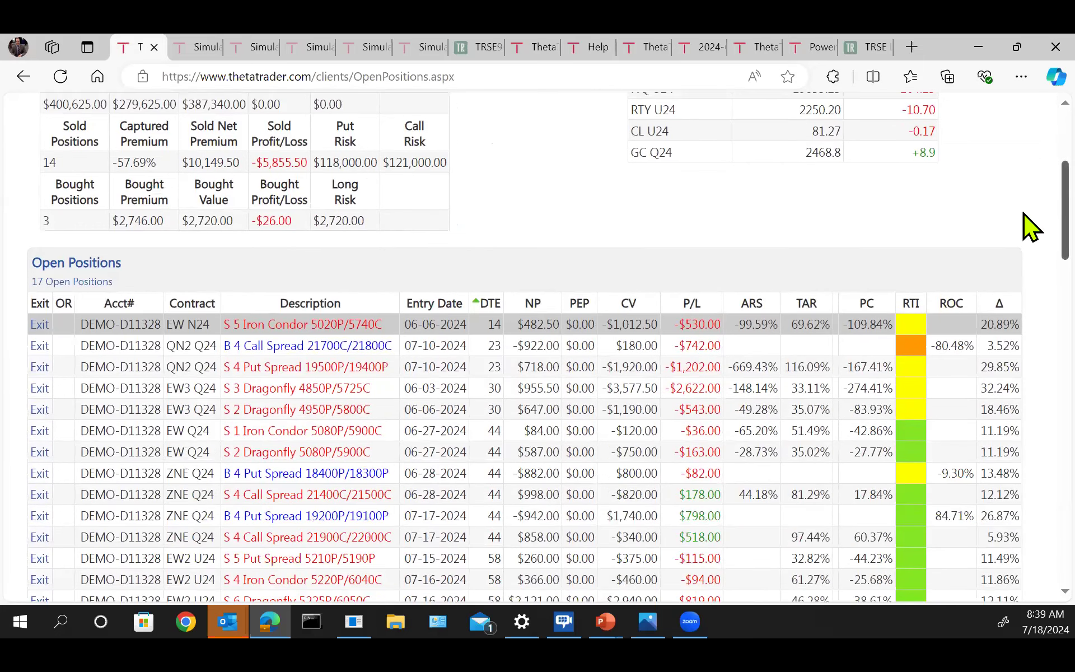
pyautogui.scroll(-3, 1023, 207)
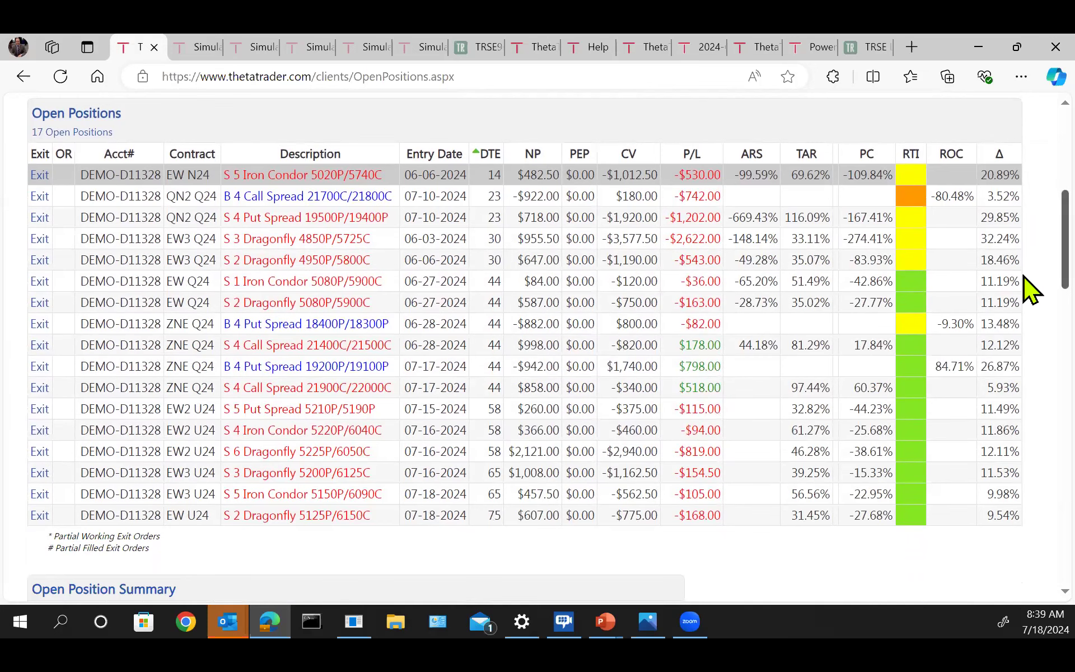
# Finish reviewing the open positions table and account summary, and open the Closed Positions page.
pyautogui.scroll(-1, 1024, 277)
pyautogui.scroll(-1, 1030, 290)
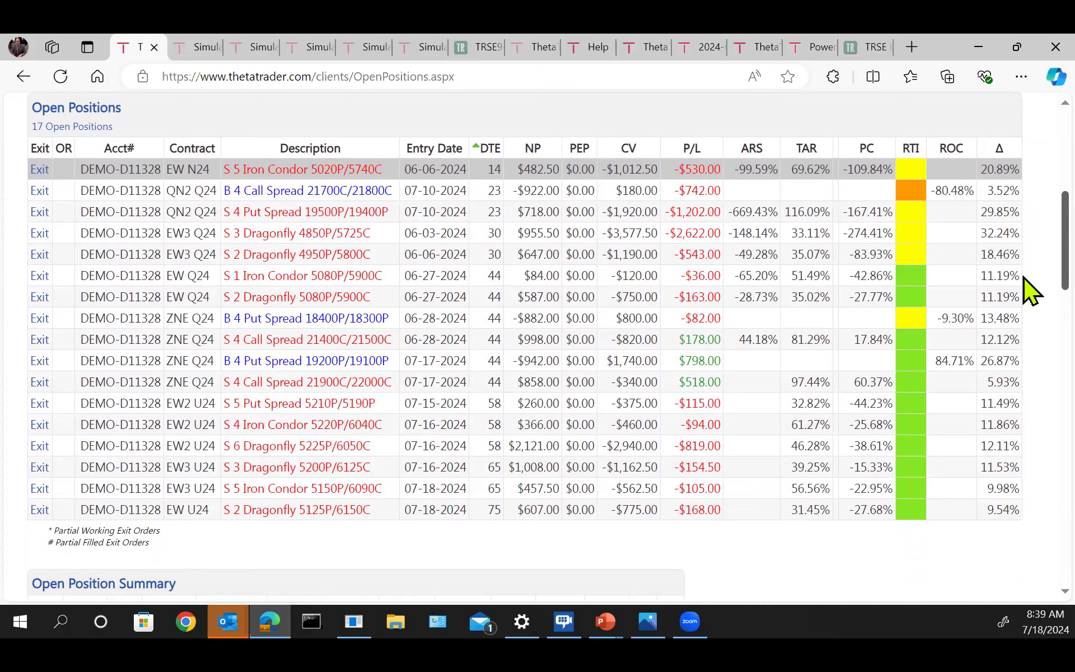
pyautogui.scroll(7, 1024, 264)
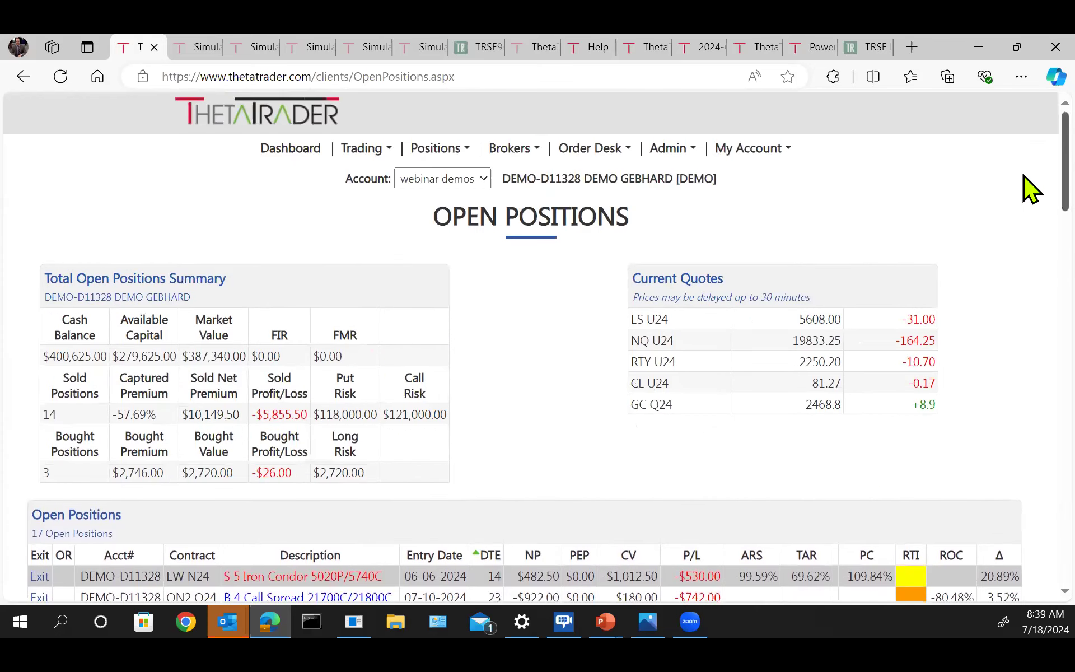
pyautogui.moveTo(452, 157)
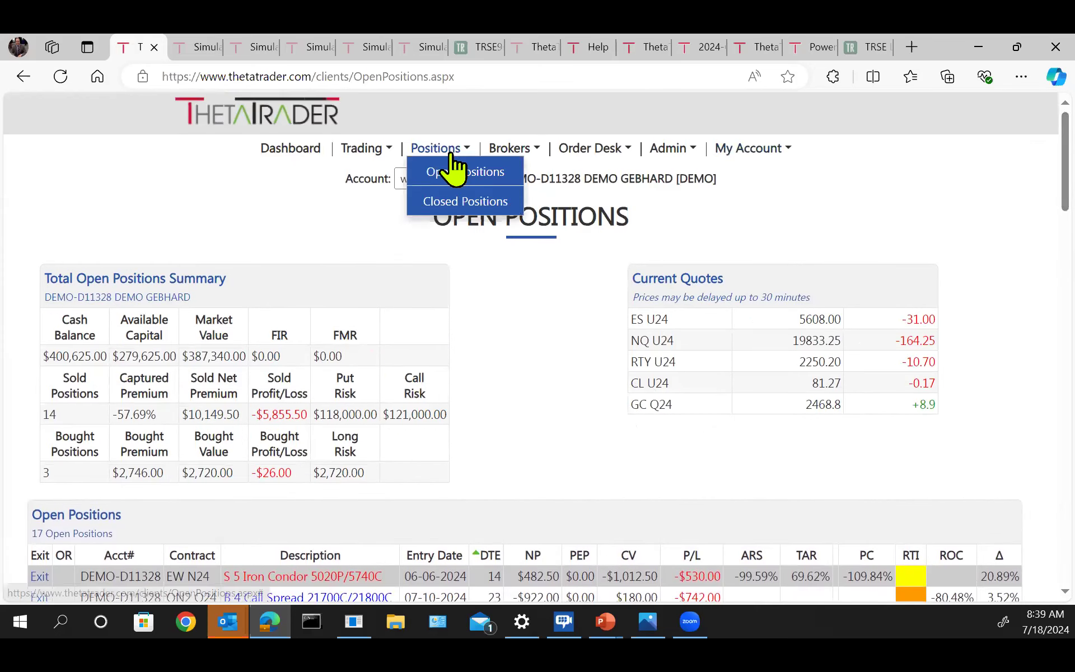
pyautogui.click(449, 203)
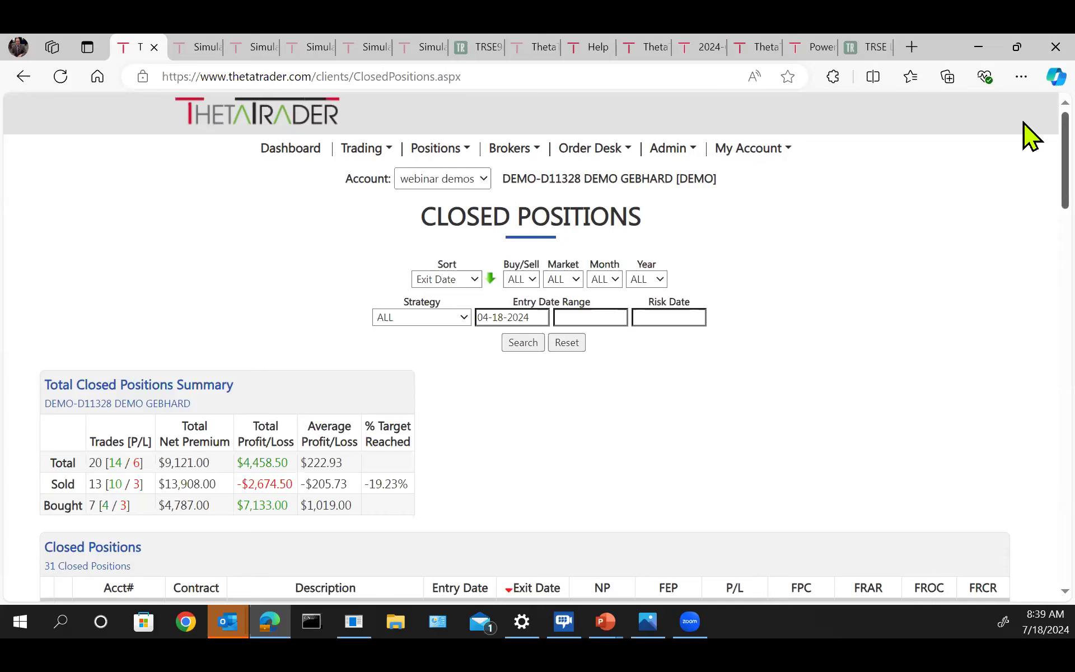
# Examine the Total Closed Positions Summary and the detailed table of closed trades.
pyautogui.scroll(-2, 1024, 122)
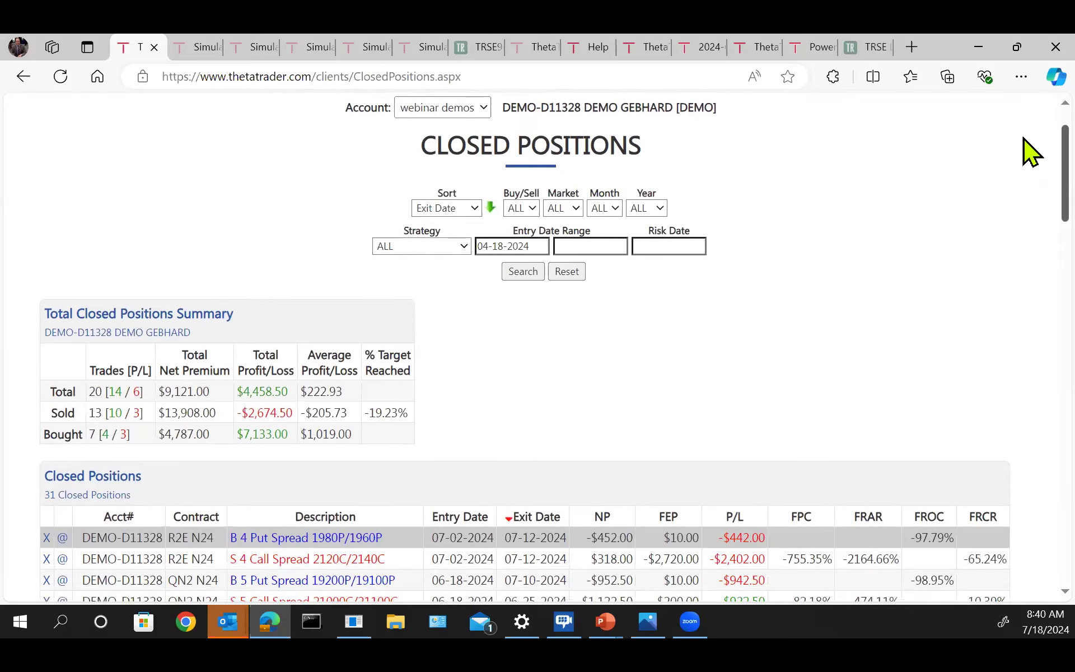
pyautogui.scroll(-3, 1023, 149)
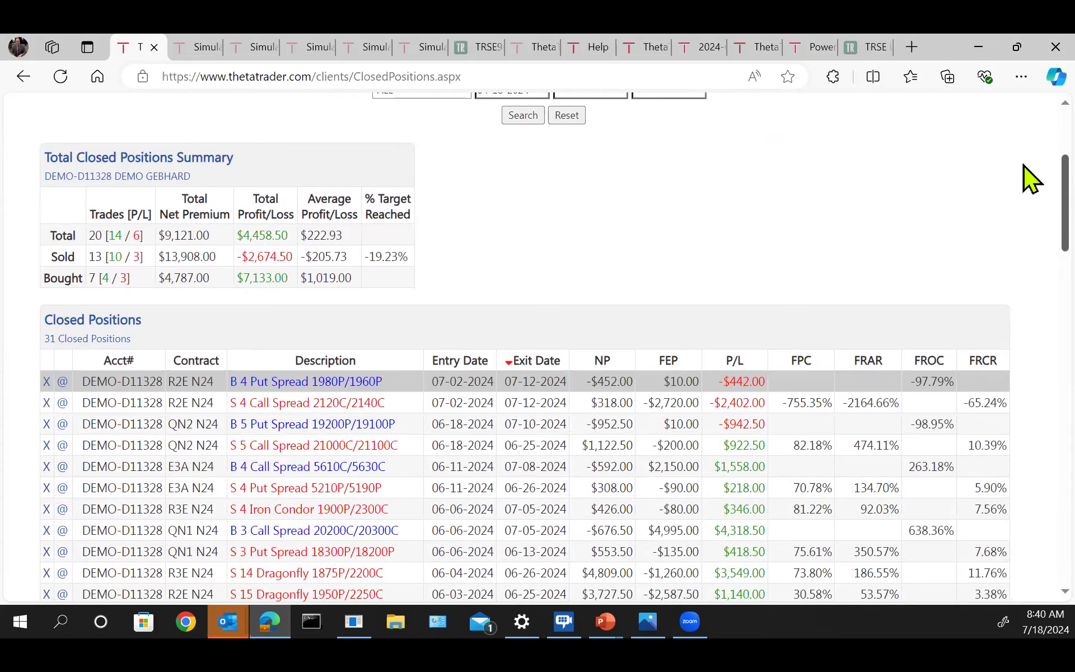
pyautogui.scroll(-1, 1023, 168)
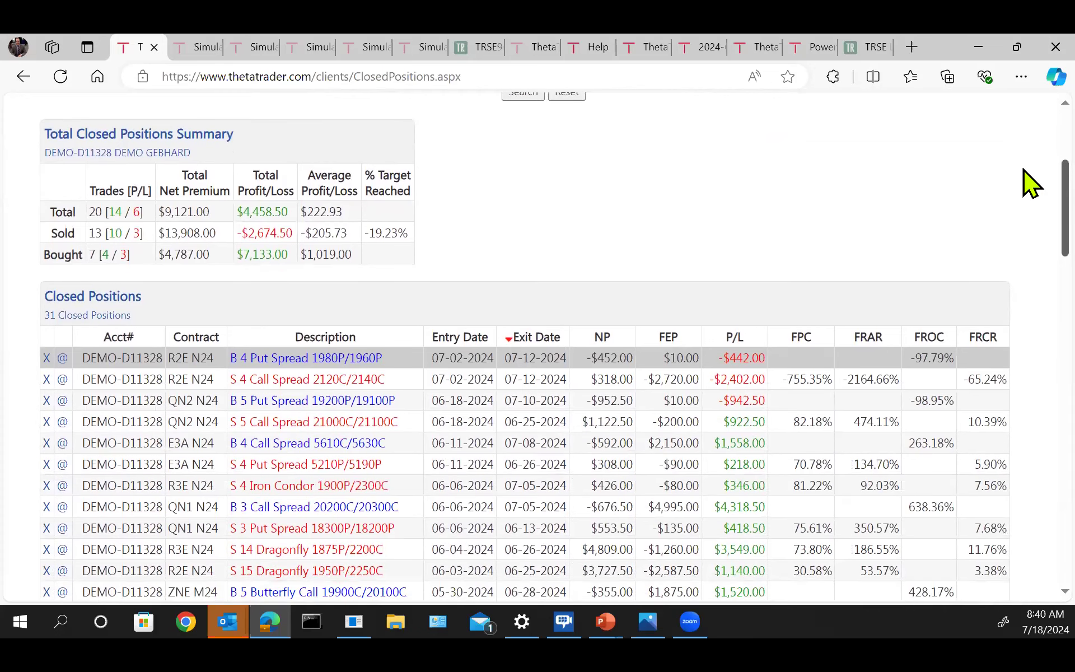
pyautogui.scroll(3, 1023, 163)
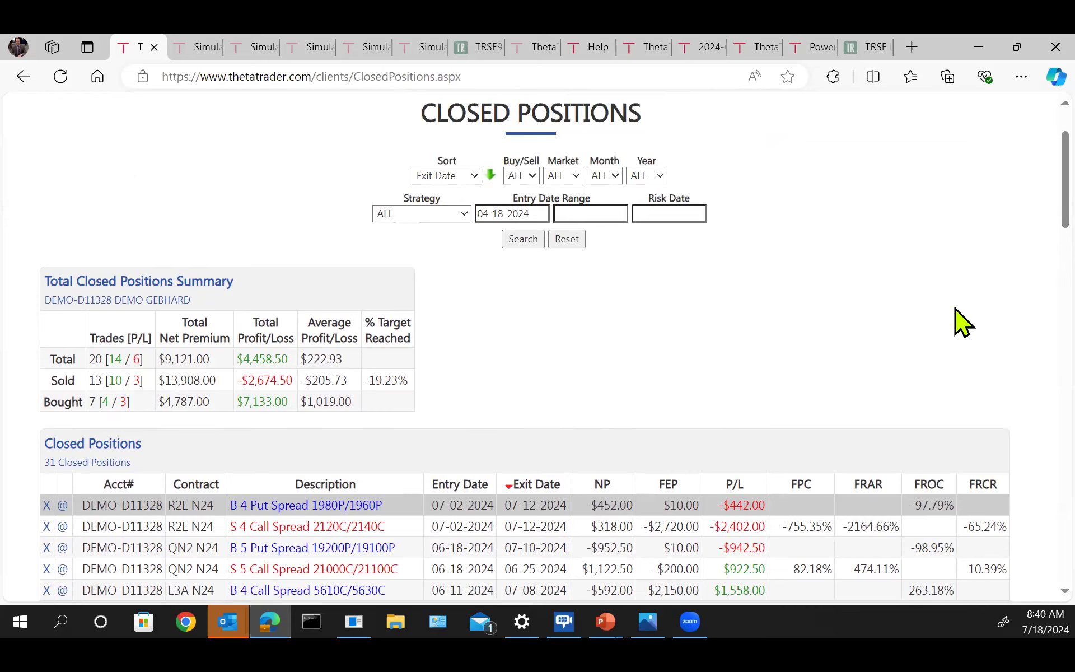
pyautogui.scroll(-4, 1024, 216)
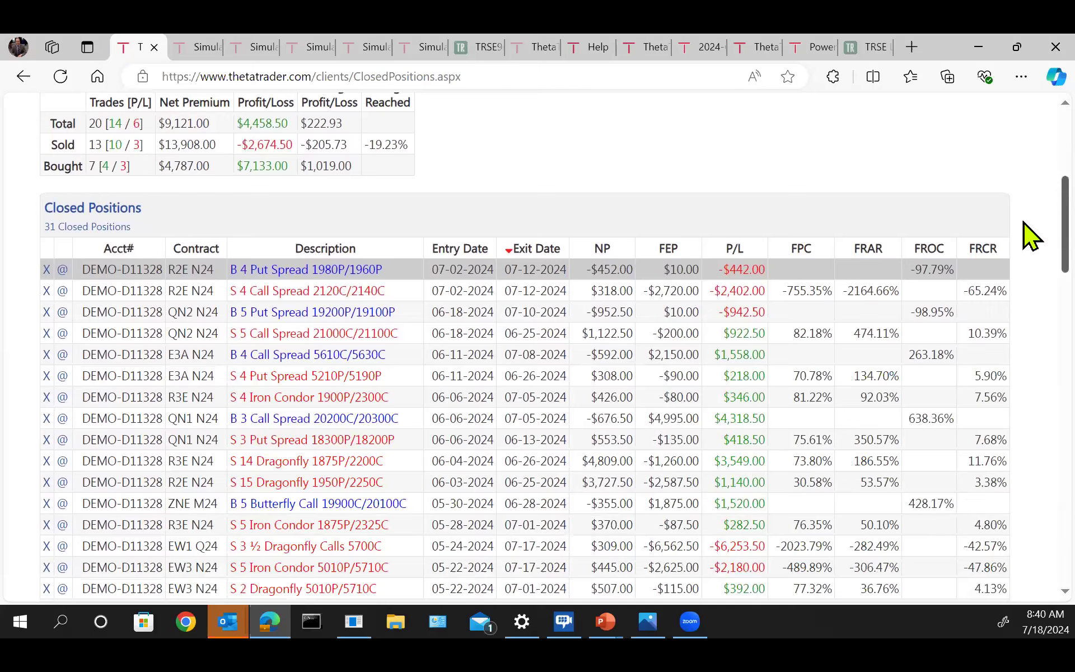
pyautogui.scroll(-3, 1024, 219)
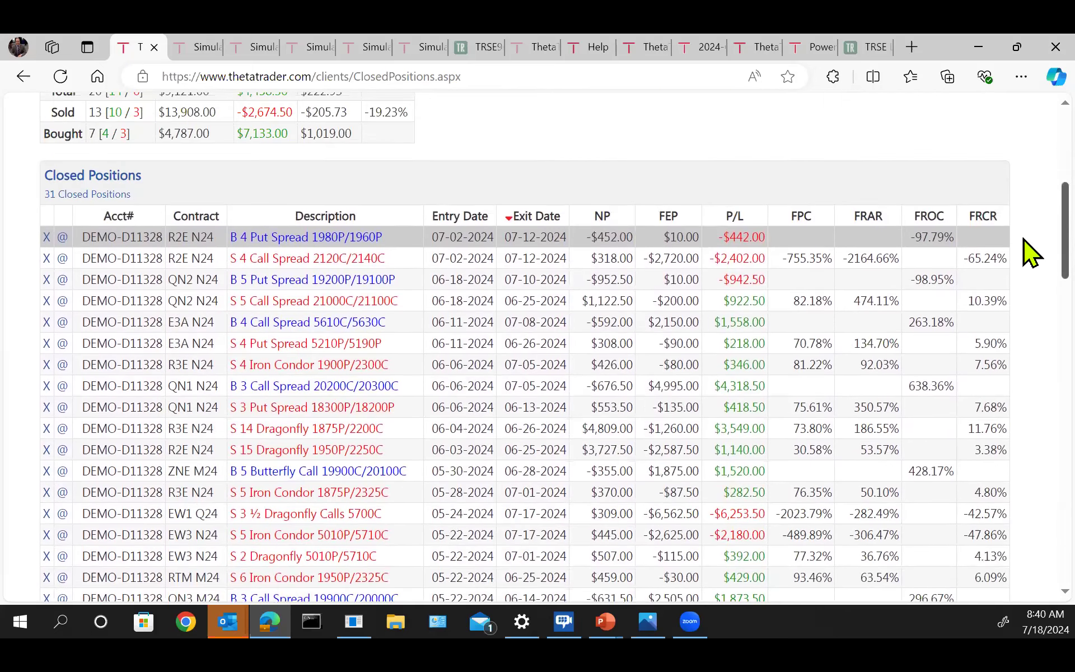
pyautogui.scroll(-3, 1023, 252)
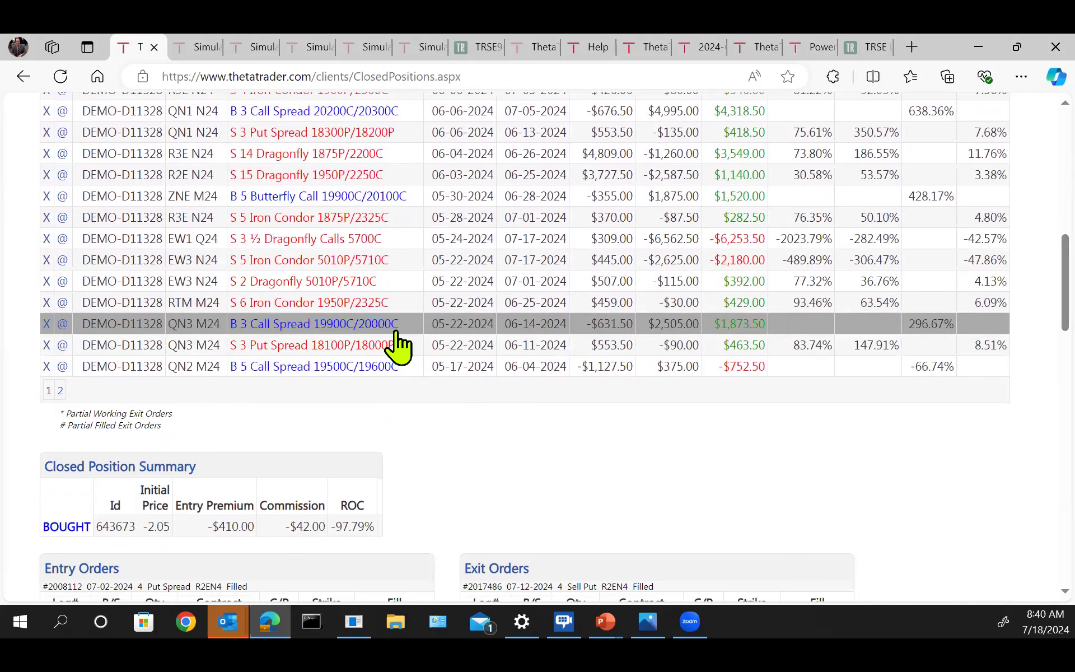
# Show the details of the closed sold 6 Iron Condor 1950P/2325C and review its summary, orders and price chart.
pyautogui.click(364, 302)
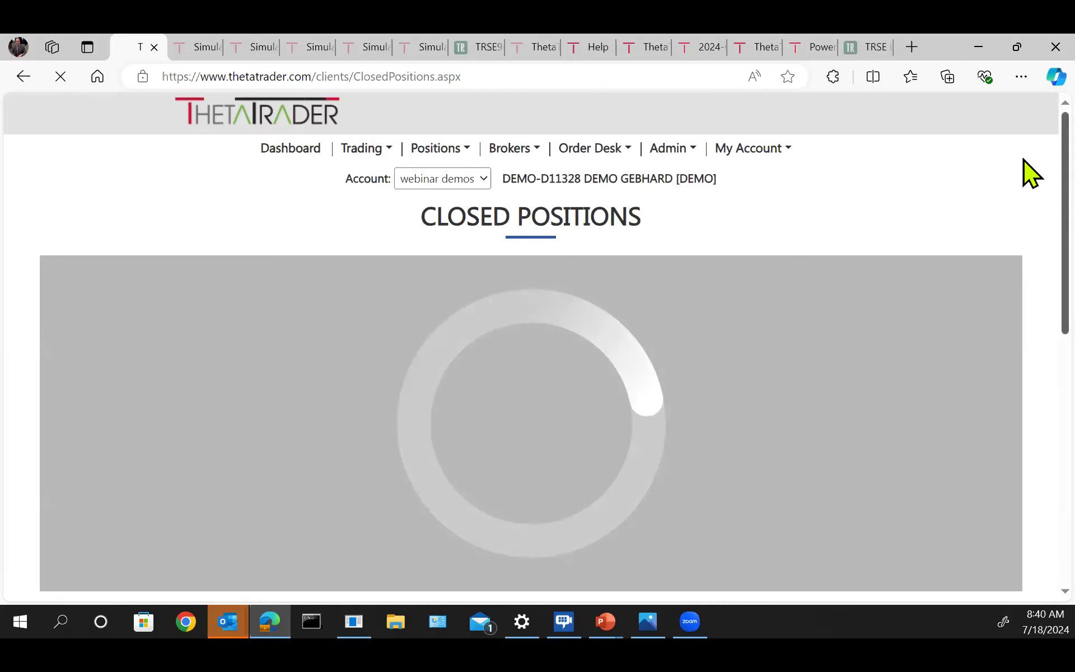
pyautogui.scroll(-3, 1023, 271)
pyautogui.scroll(-8, 1024, 274)
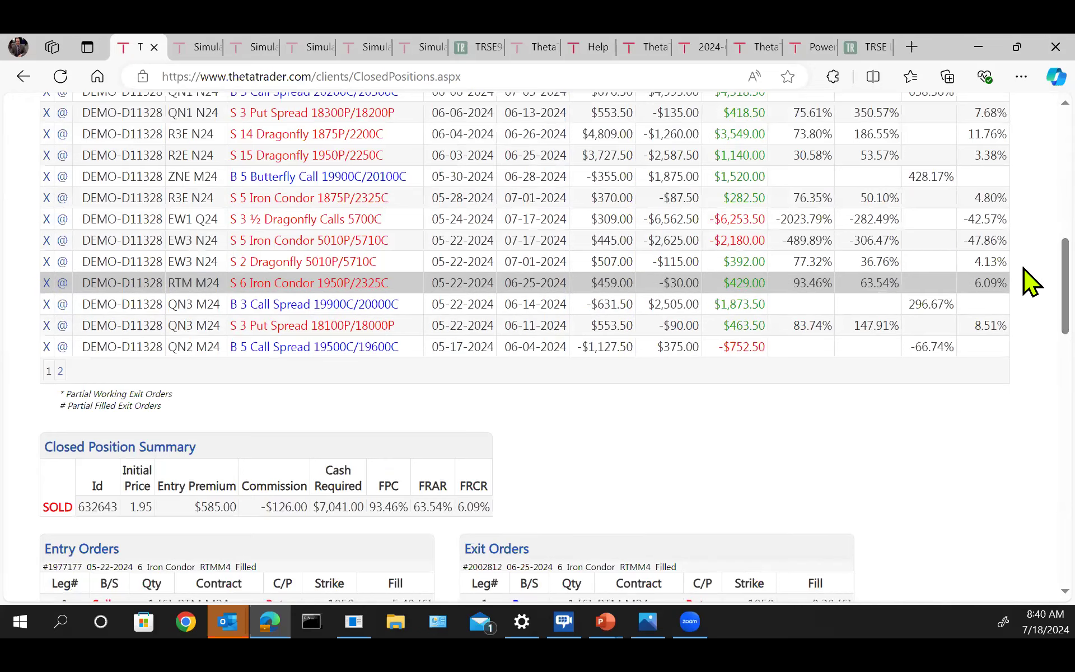
pyautogui.scroll(-12, 1024, 258)
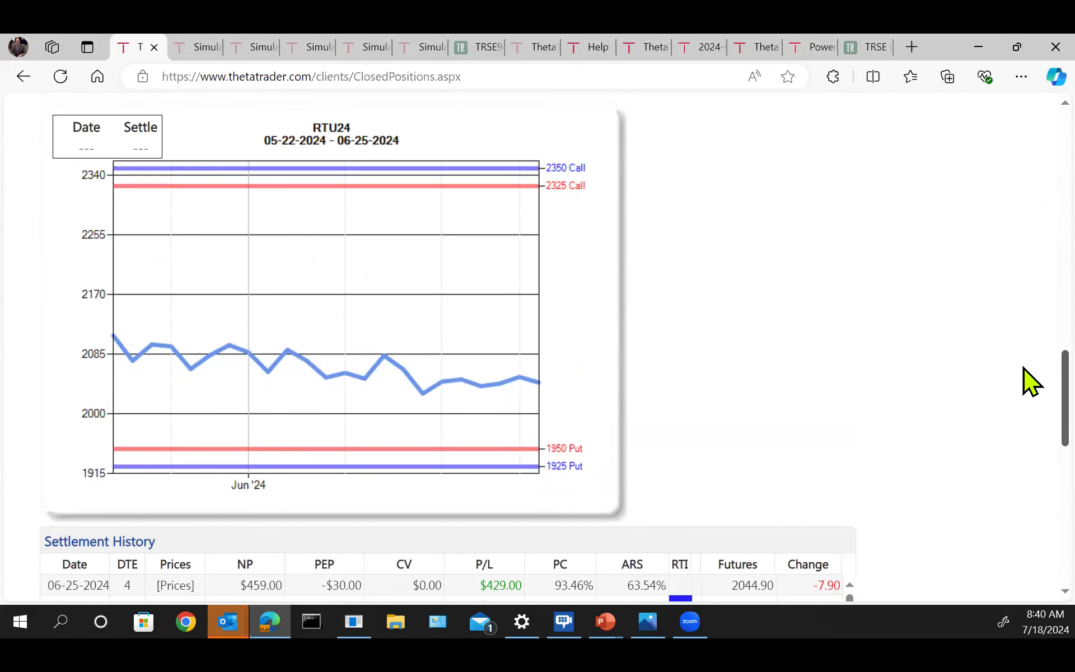
pyautogui.scroll(-6, 1024, 368)
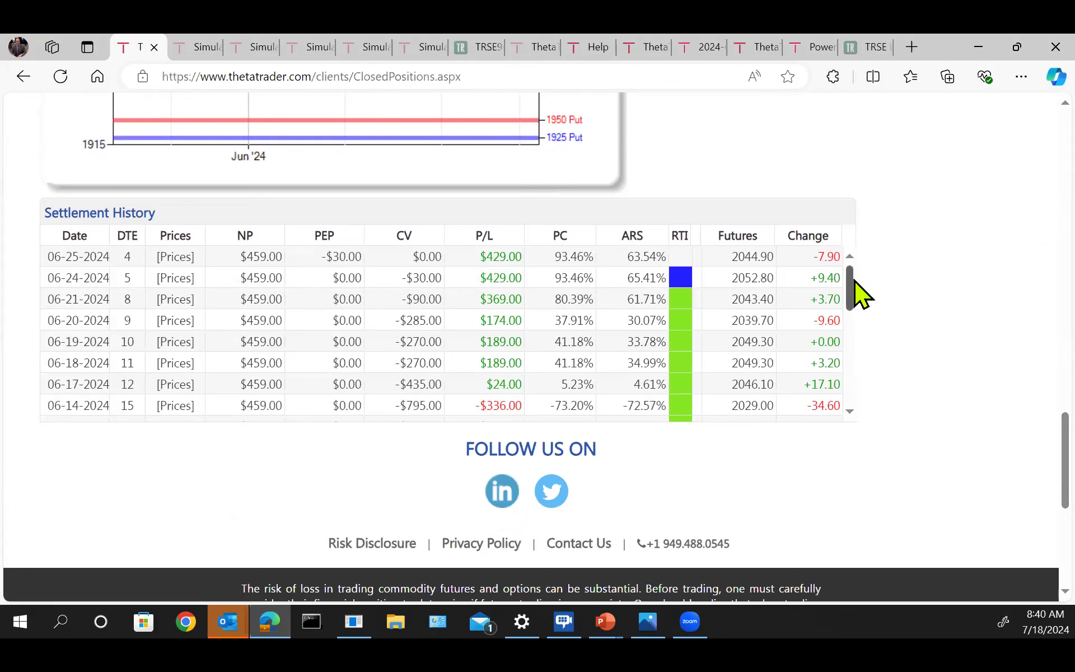
# Read through the iron condor's Settlement History back to its 05-22-2024 entry and return to its price chart.
pyautogui.moveTo(853, 292); pyautogui.dragTo(575, 381)
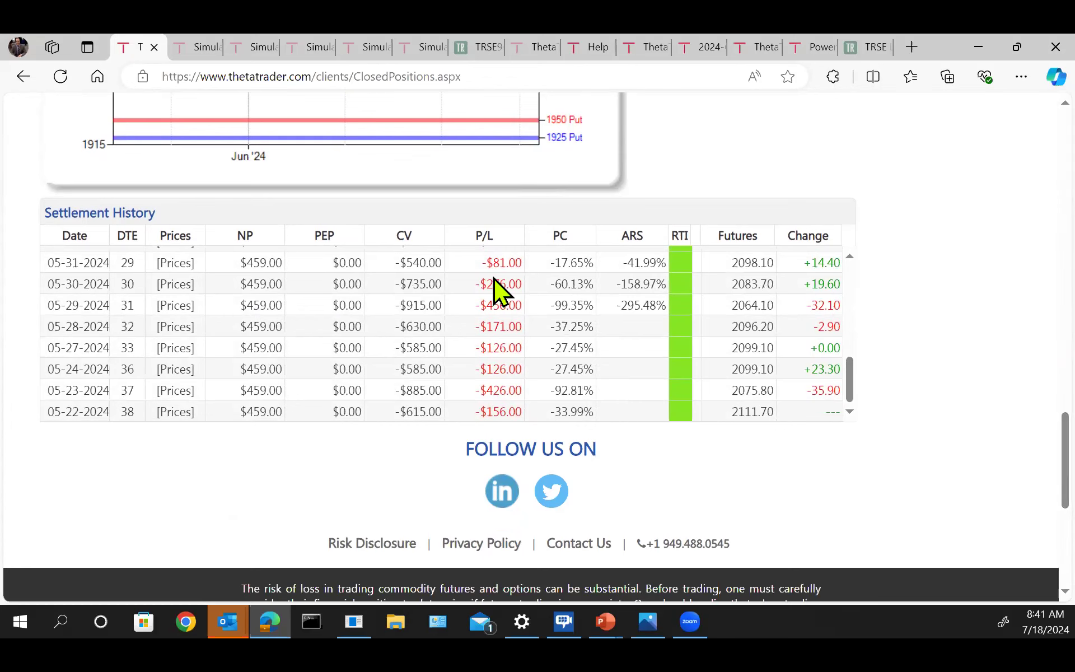
pyautogui.moveTo(849, 404); pyautogui.dragTo(837, 334)
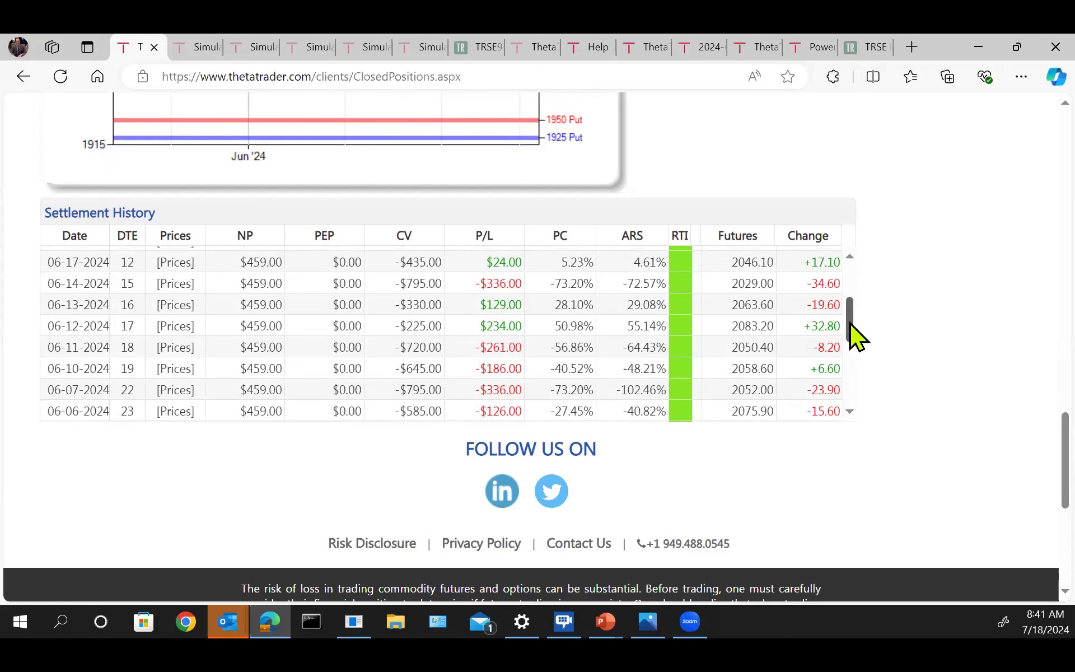
pyautogui.moveTo(850, 323); pyautogui.dragTo(859, 256)
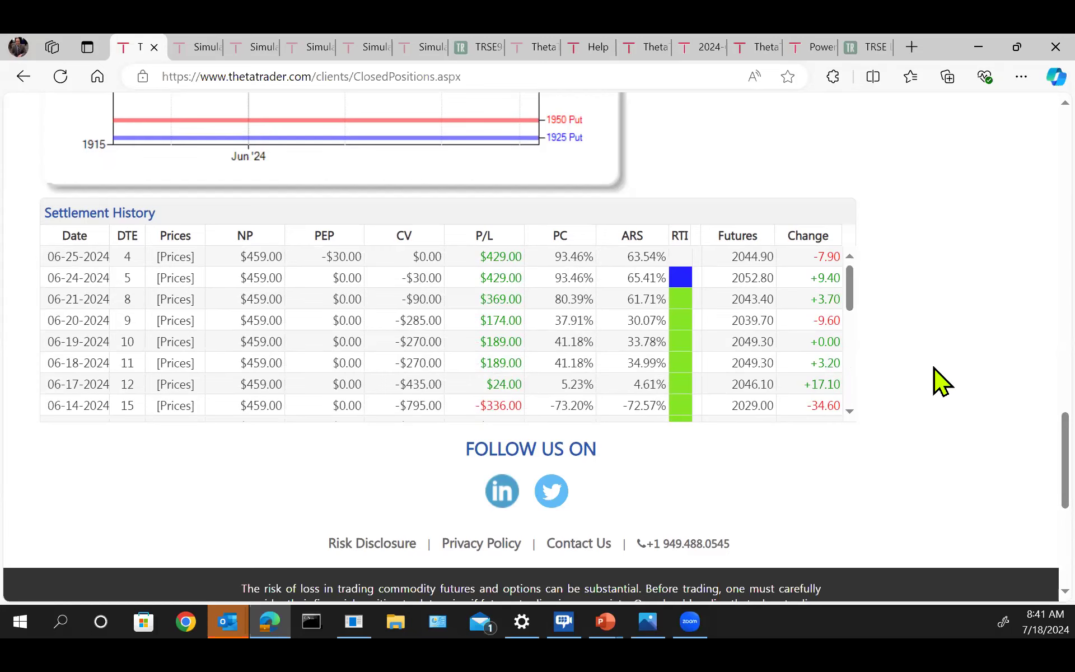
pyautogui.scroll(15, 1025, 476)
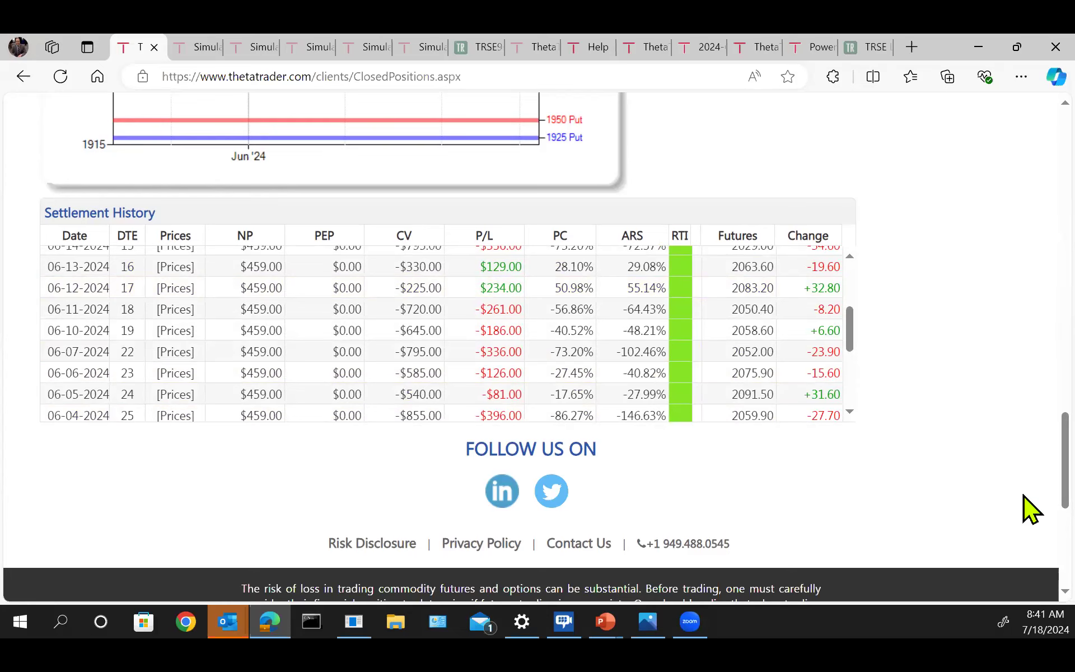
pyautogui.scroll(15, 1023, 497)
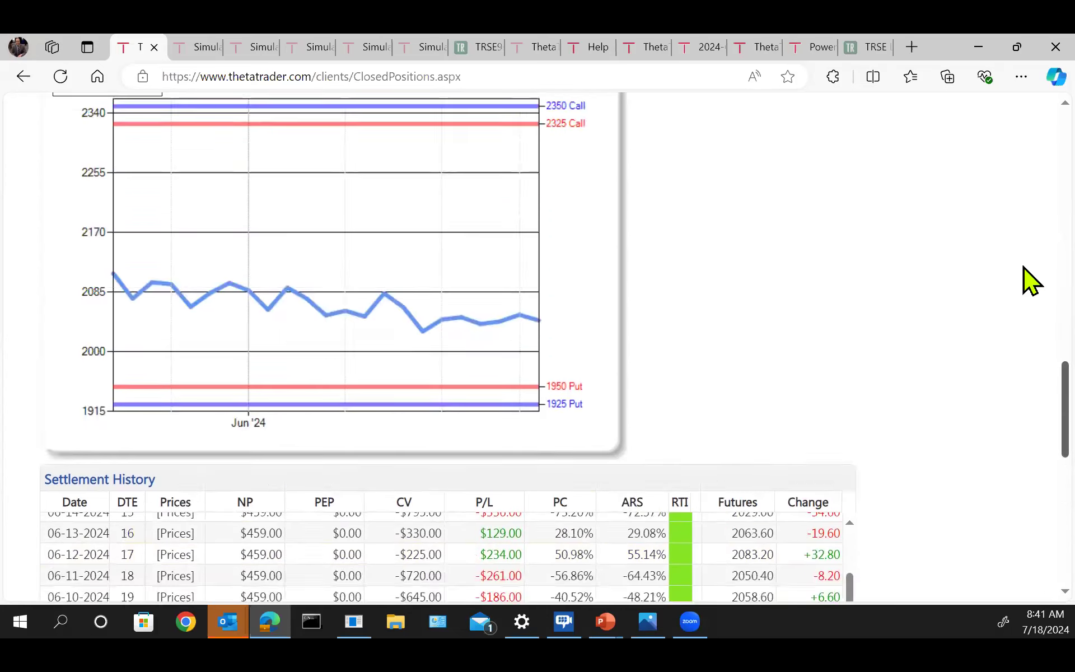
# Return to the Dashboard and view the active trade alert for the R2E Q24 Call Spread 2425C/2450C.
pyautogui.click(291, 154)
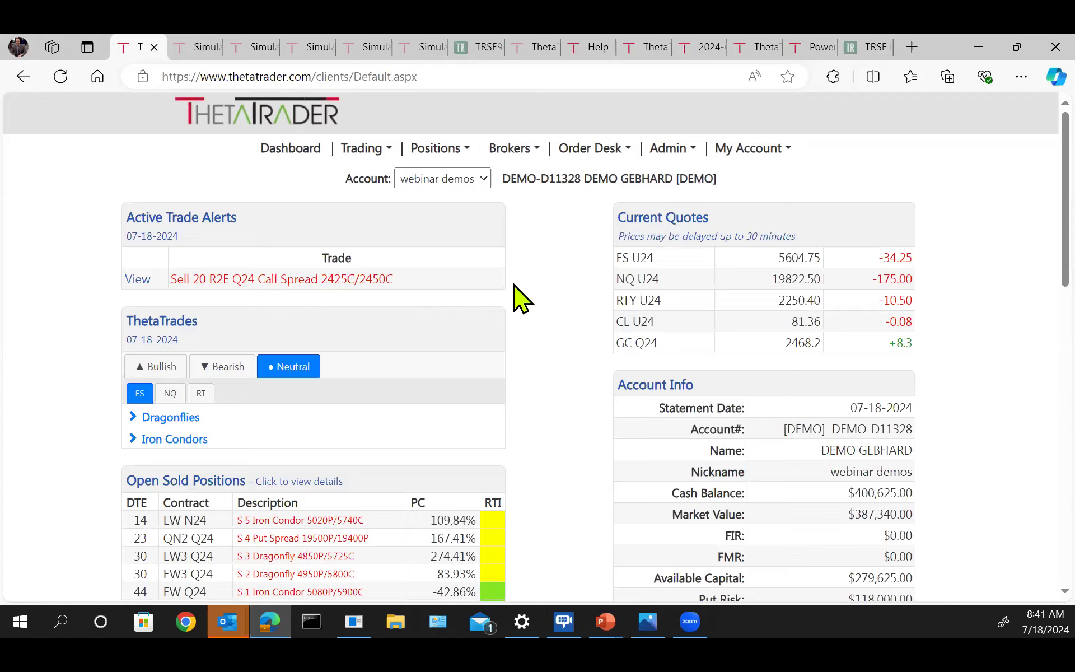
pyautogui.click(141, 281)
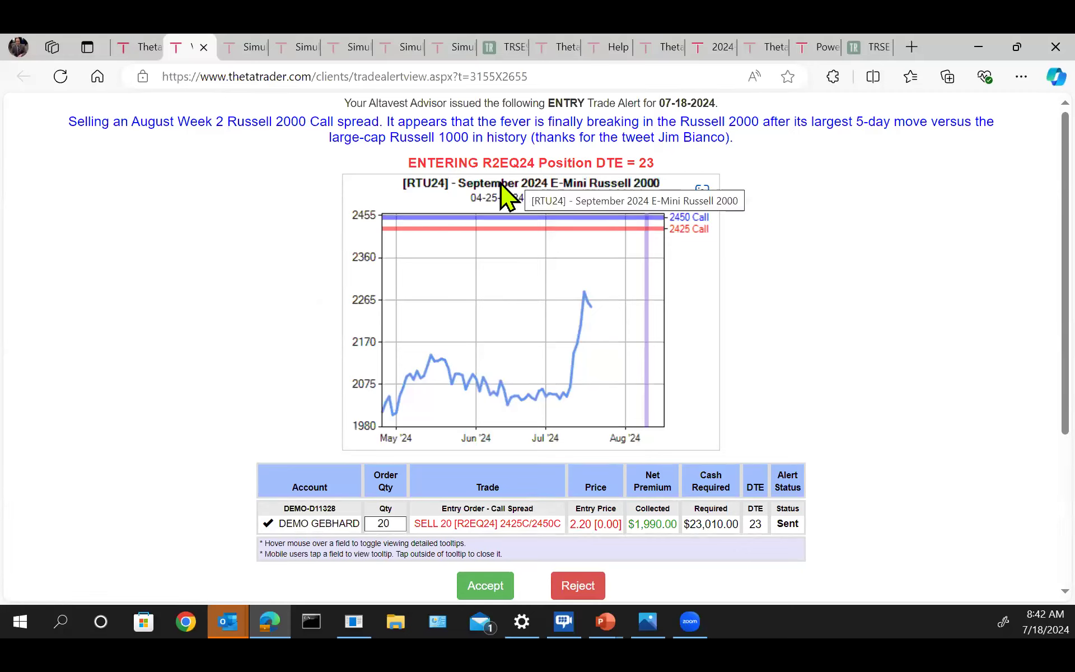
pyautogui.moveTo(608, 166)
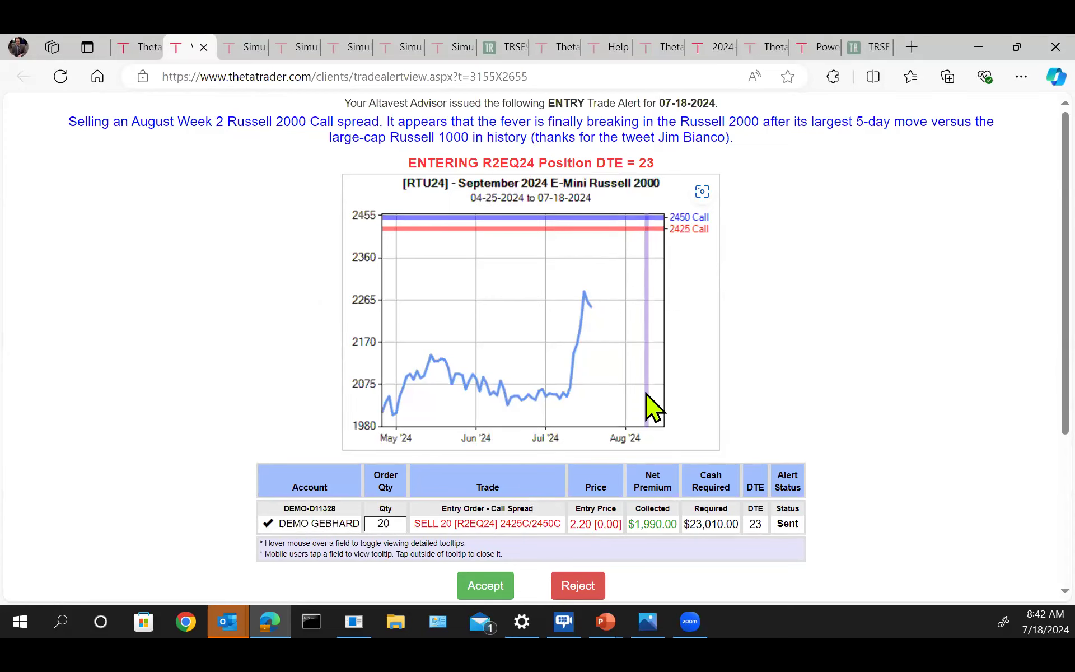
pyautogui.scroll(-1, 848, 321)
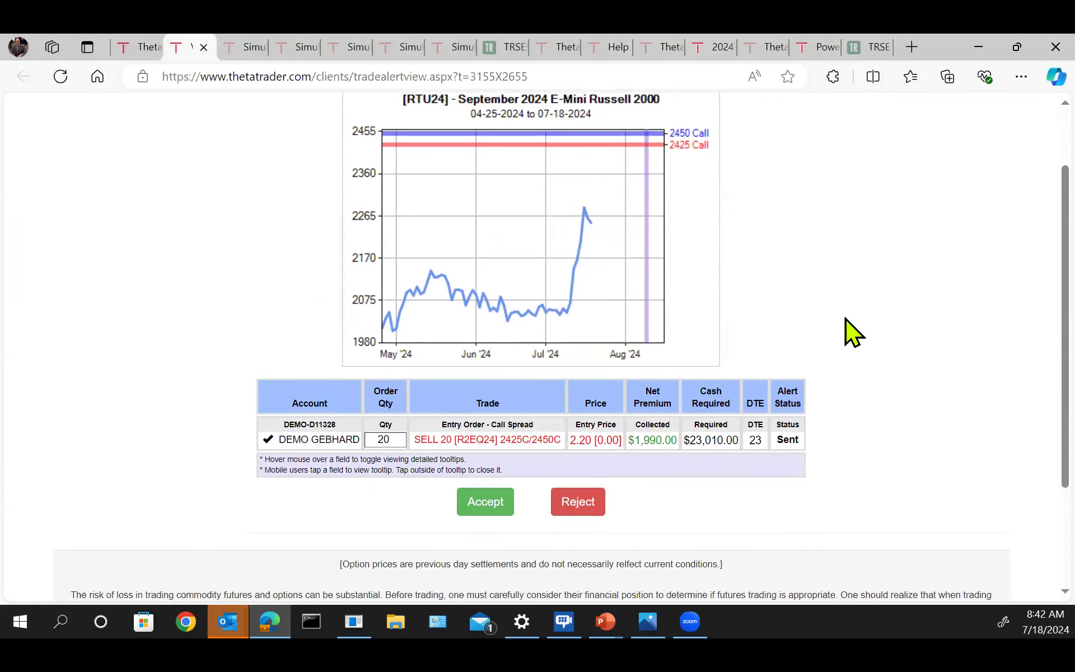
pyautogui.scroll(1, 824, 291)
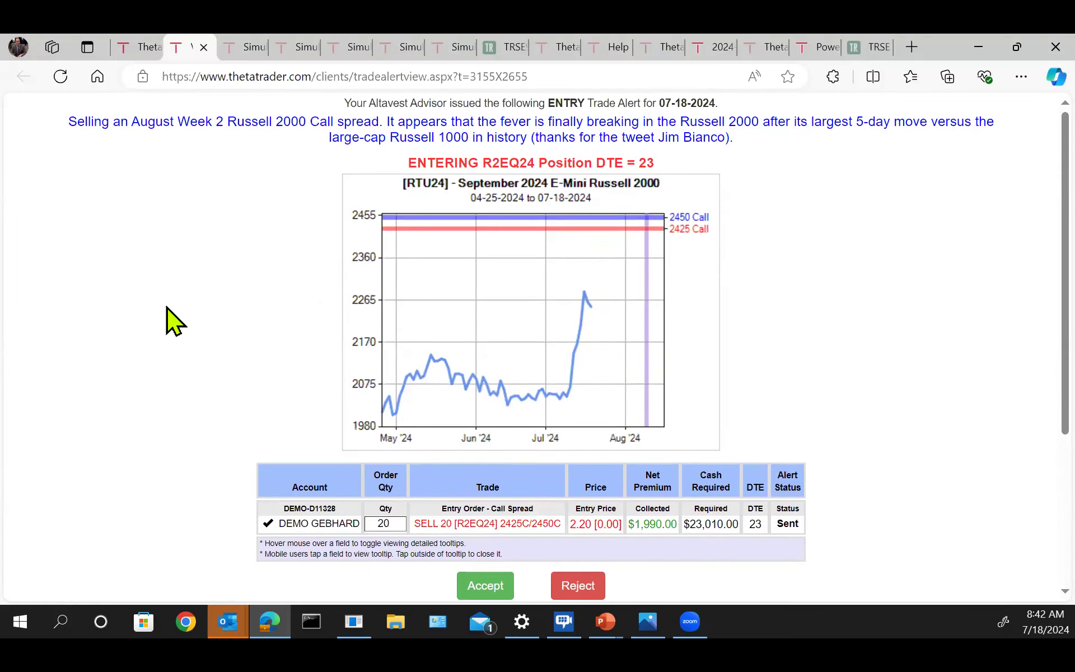
# Try an order quantity of 10 in the call spread alert and restore the quantity to 20.
pyautogui.scroll(-1, 135, 314)
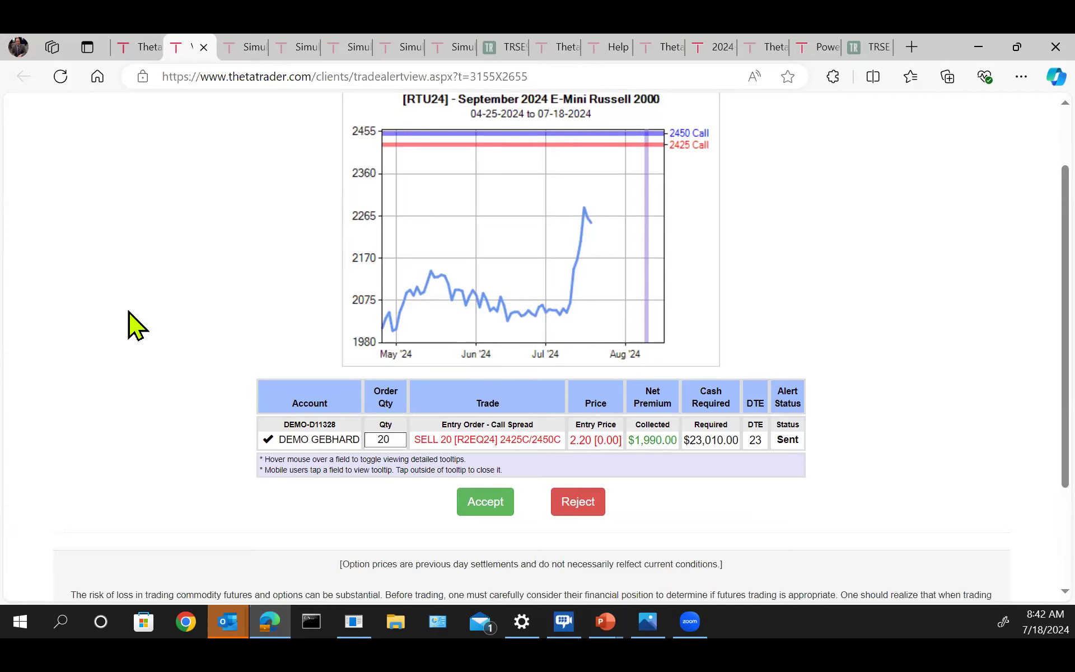
pyautogui.click(397, 442)
pyautogui.click(397, 442)
pyautogui.click(397, 442)
pyautogui.click(397, 443)
pyautogui.click(398, 442)
pyautogui.click(398, 442)
pyautogui.click(398, 442)
pyautogui.click(398, 442)
pyautogui.click(398, 442)
pyautogui.click(397, 443)
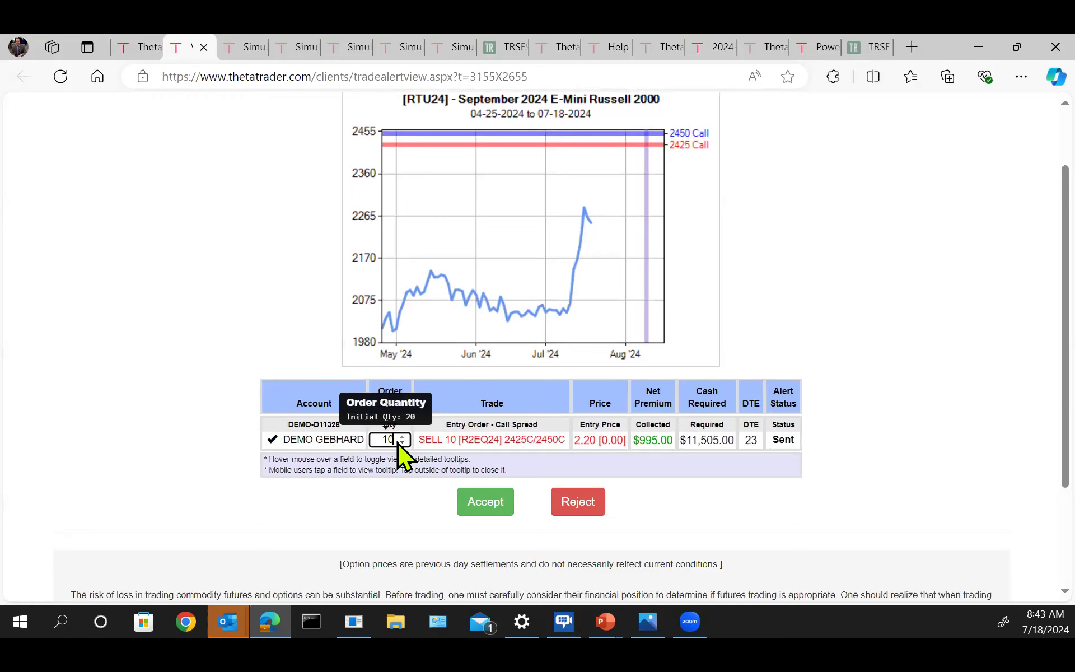
pyautogui.press('BackSpace')
pyautogui.write('2')
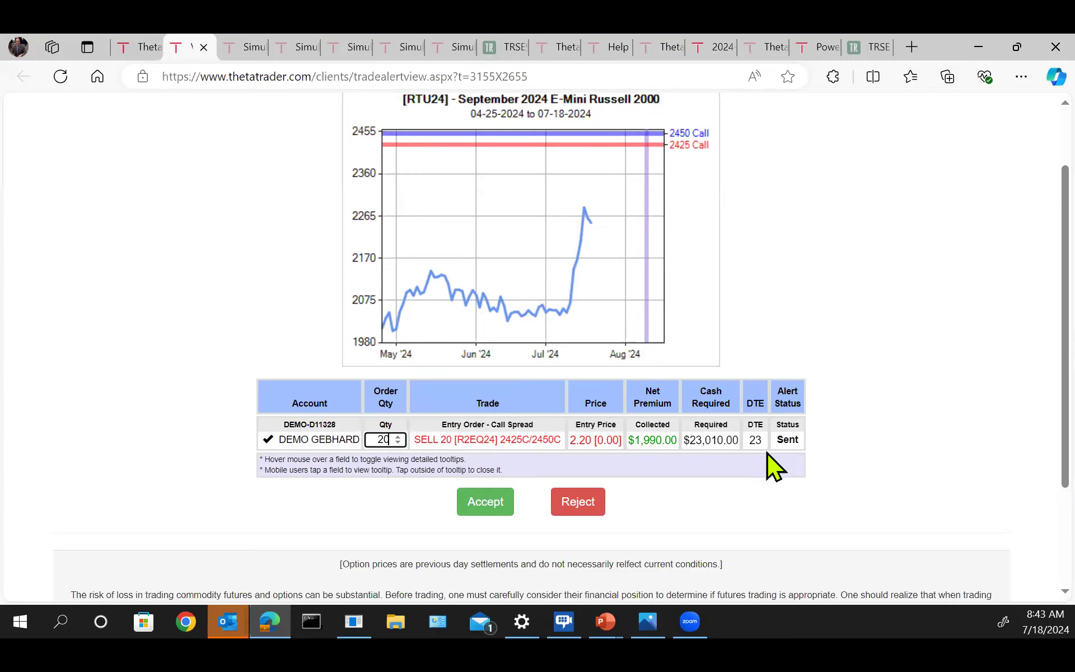
# Set the call spread alert's order quantity to 18 and accept the trade.
pyautogui.moveTo(755, 443)
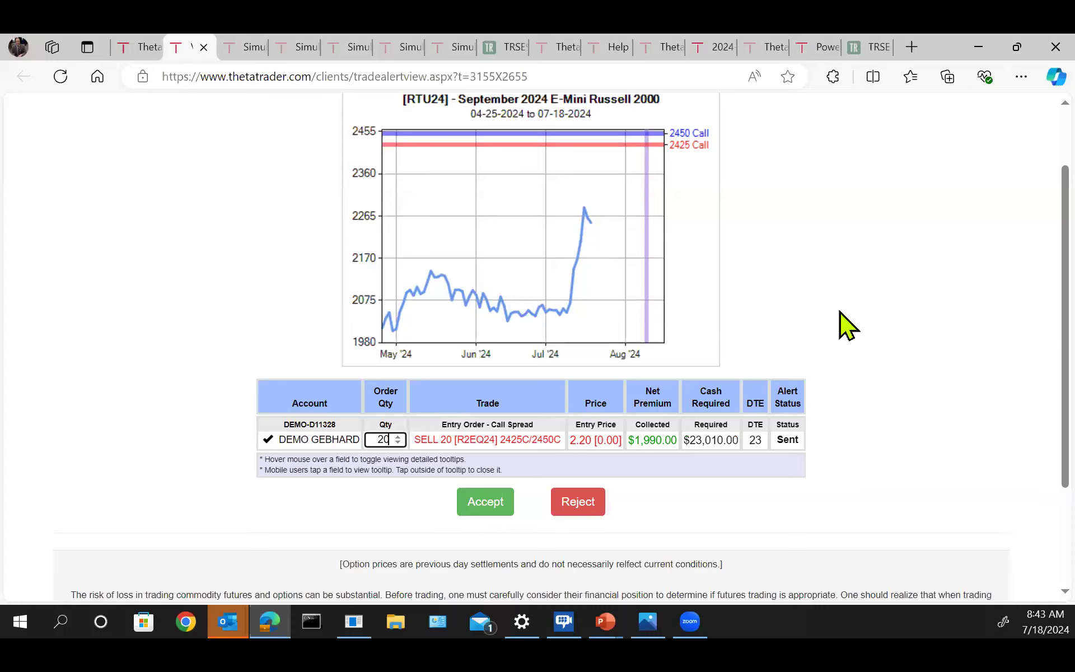
pyautogui.moveTo(589, 448)
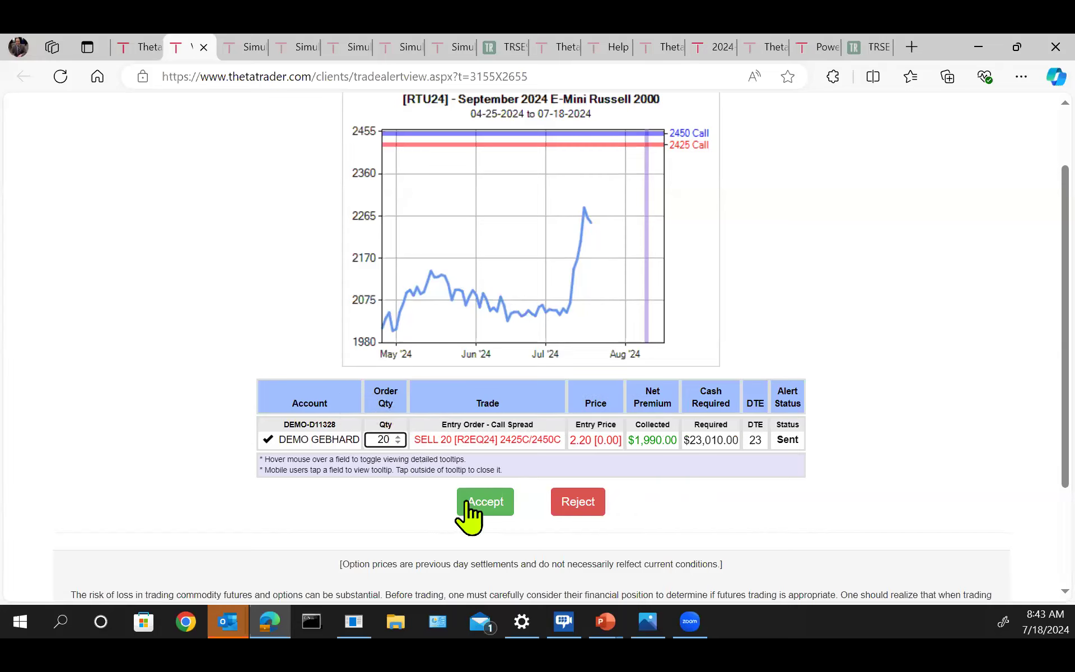
pyautogui.moveTo(399, 446)
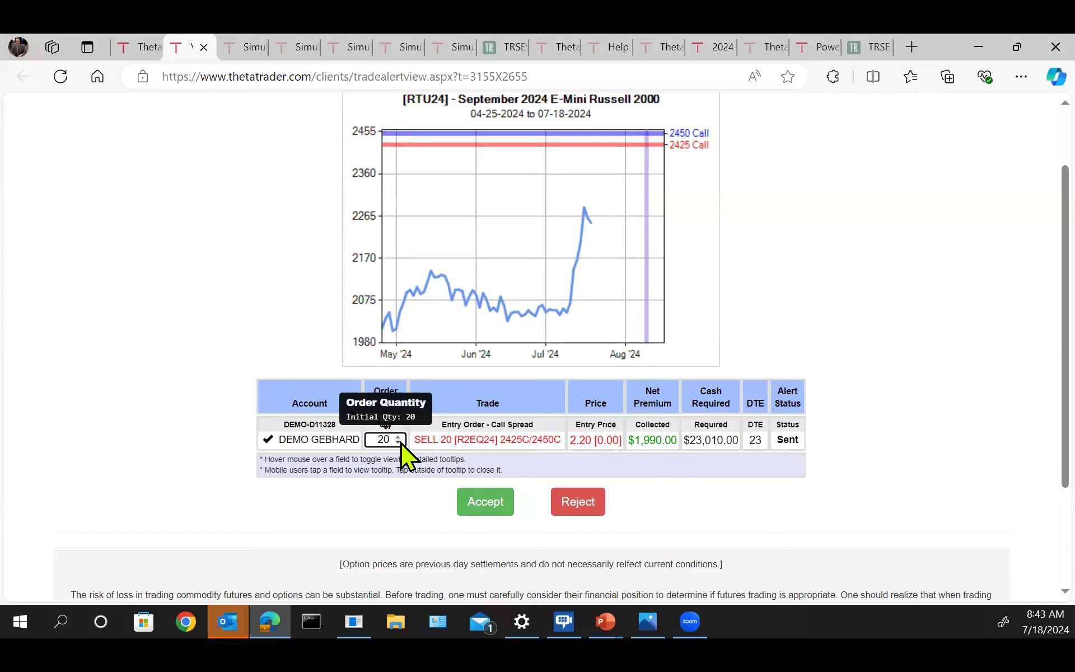
pyautogui.click(397, 444)
pyautogui.click(397, 443)
pyautogui.click(474, 502)
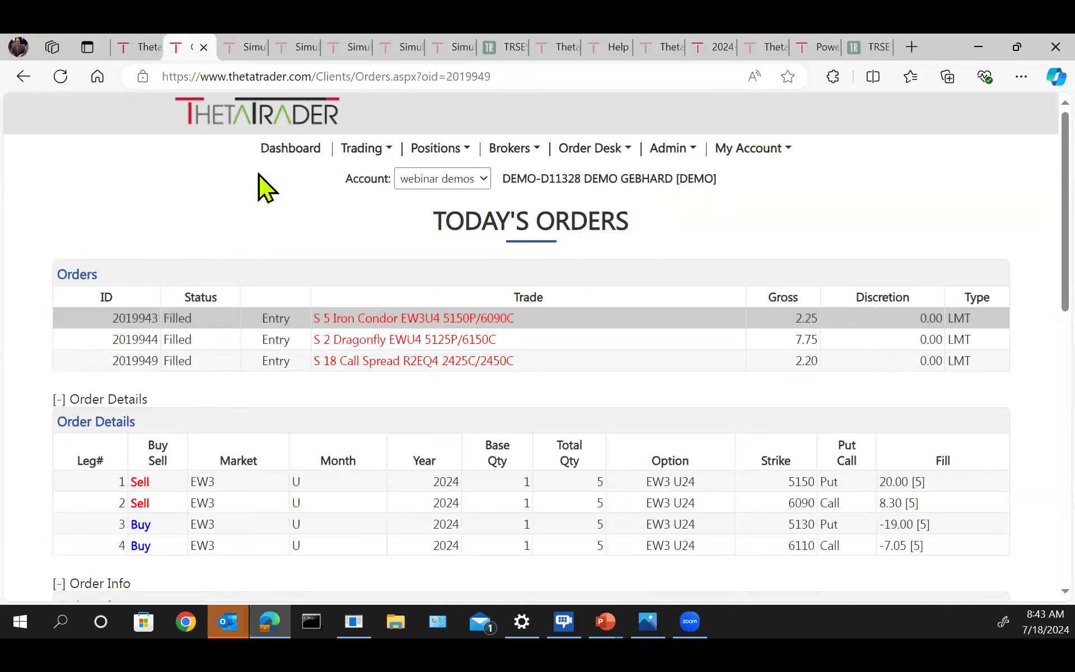
# Return to the Dashboard to check the open sold positions, and open TradeBuilder.
pyautogui.click(268, 151)
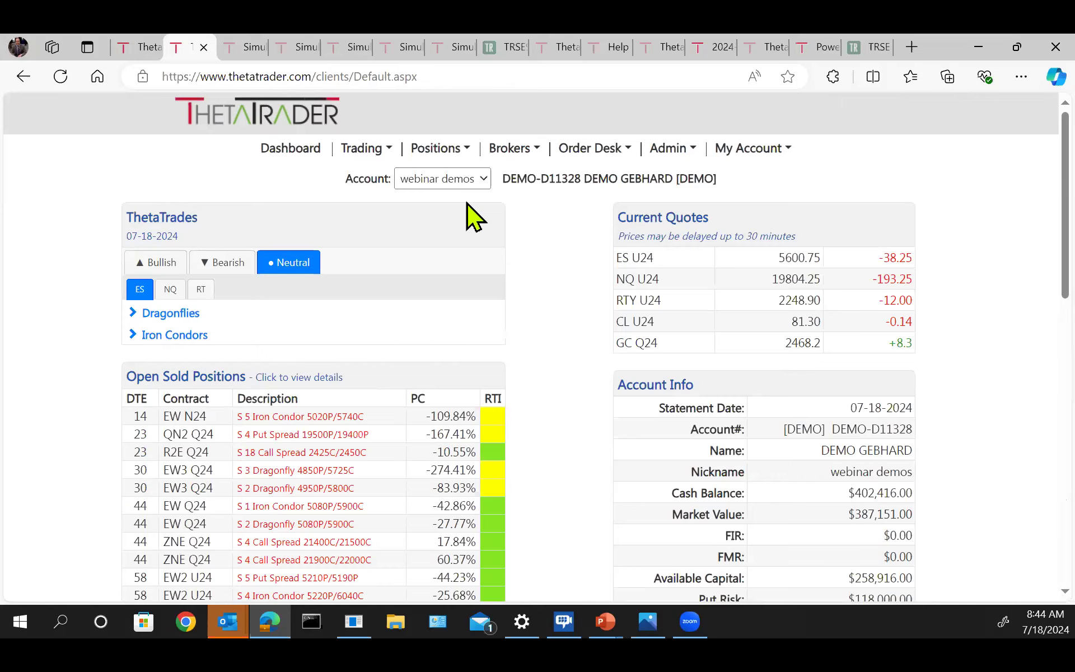
pyautogui.click(368, 149)
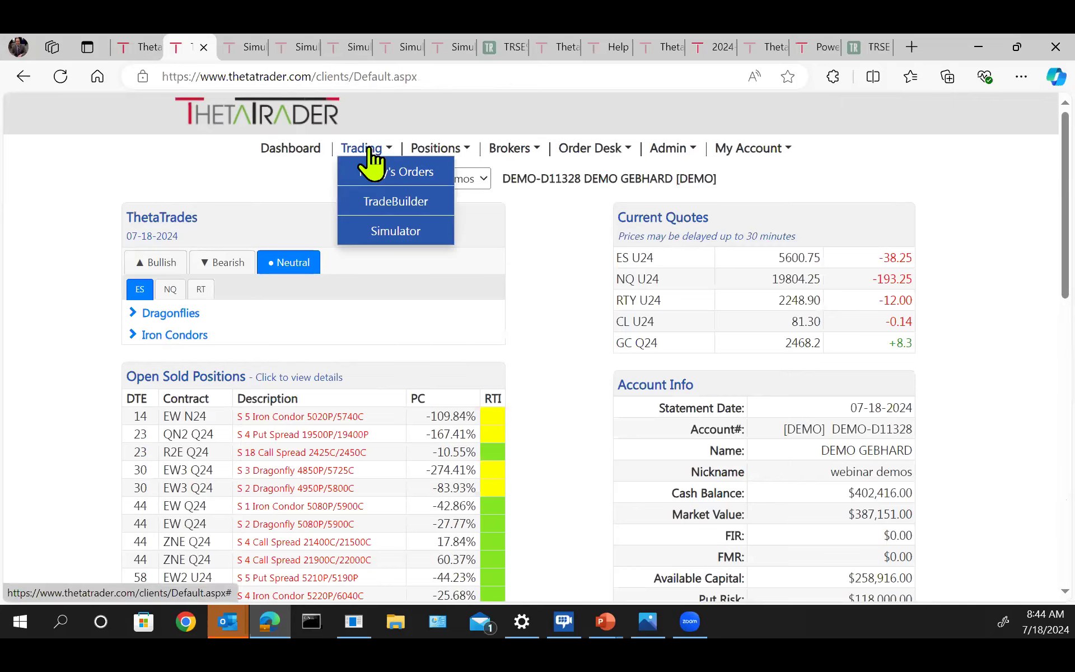
pyautogui.click(378, 200)
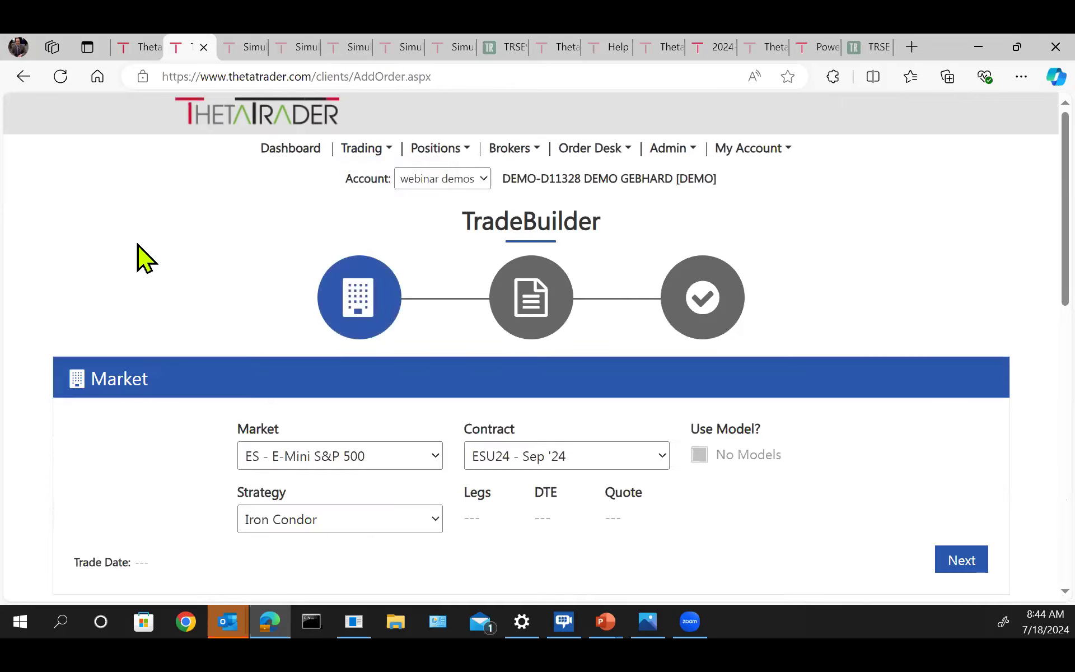
# Return to the Dashboard and view the neutral ES Iron Condor for Aug '24 Week 1, S 5400P/5840C.
pyautogui.click(292, 150)
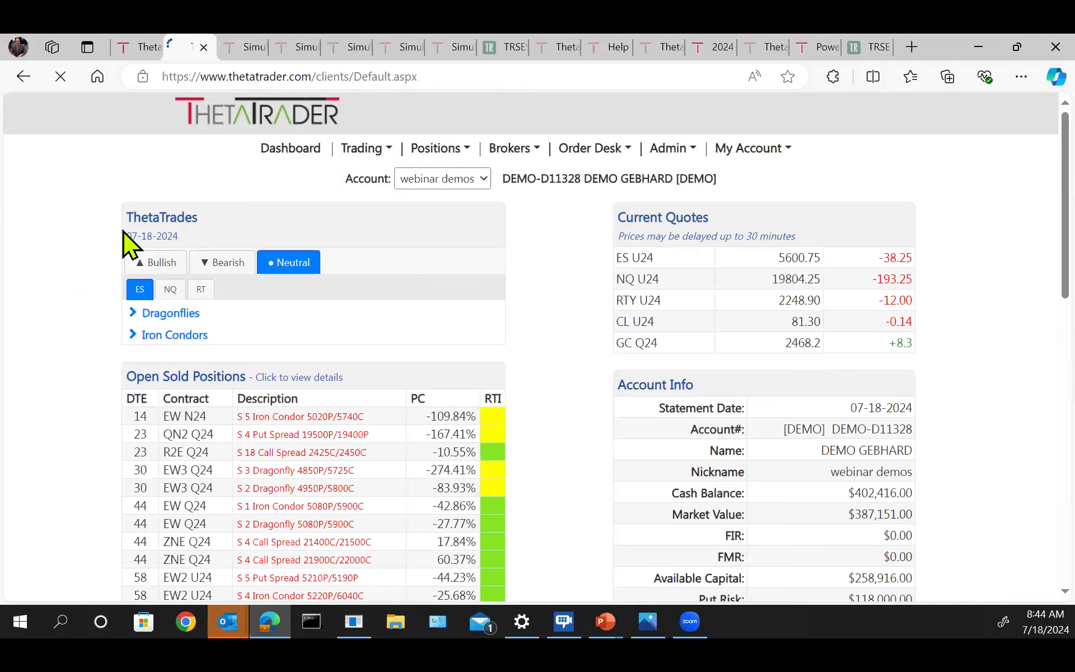
pyautogui.click(202, 340)
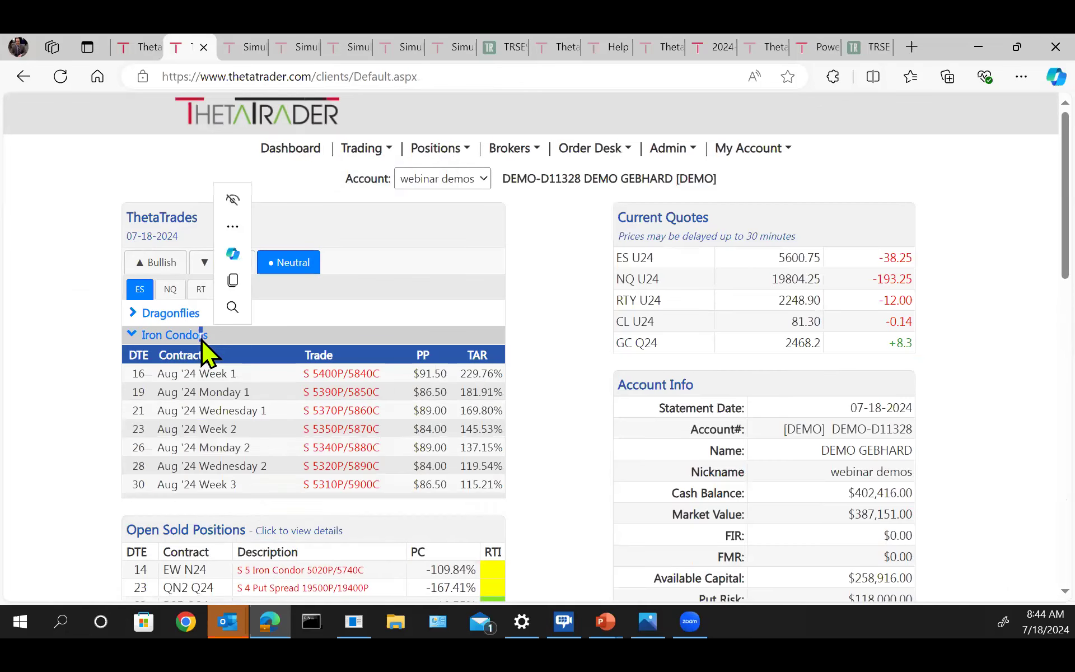
pyautogui.click(216, 374)
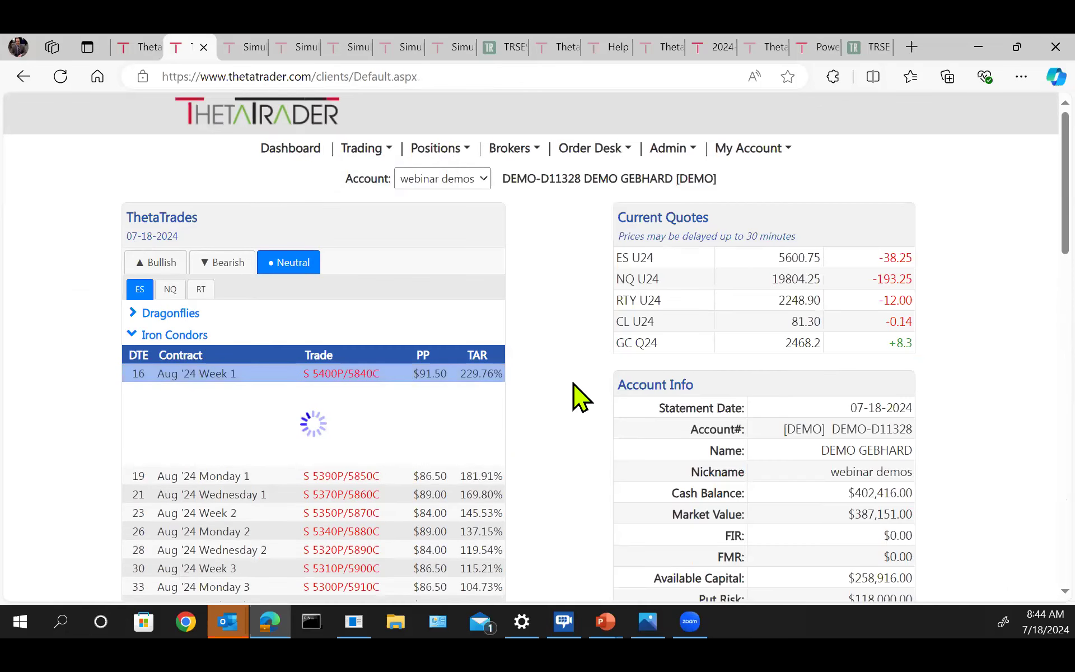
pyautogui.scroll(-1, 575, 388)
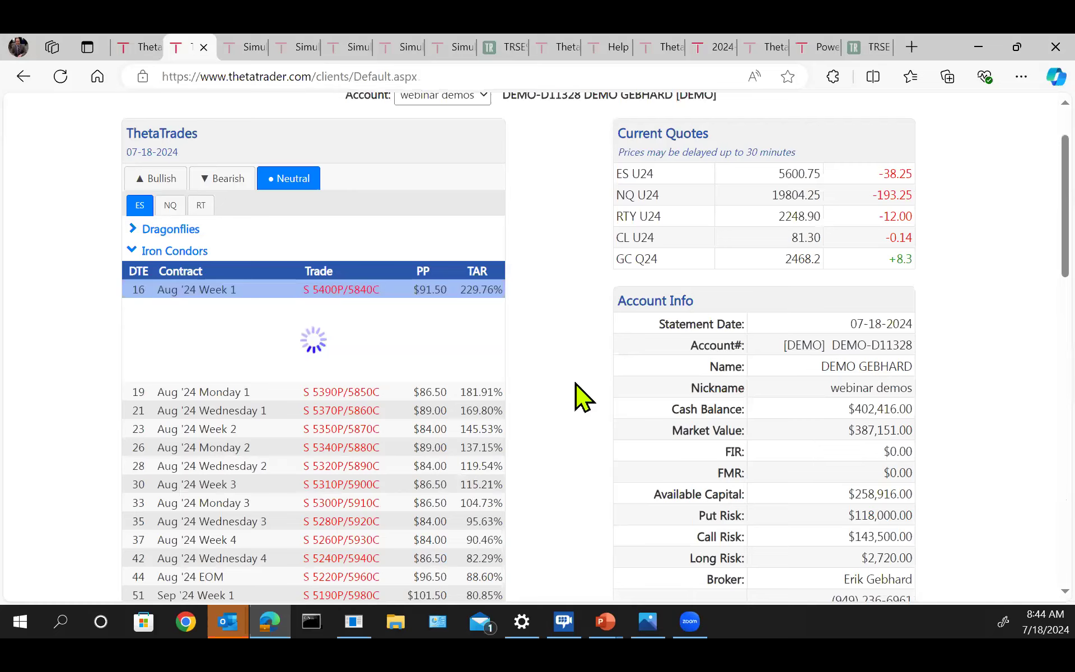
pyautogui.scroll(-1, 576, 384)
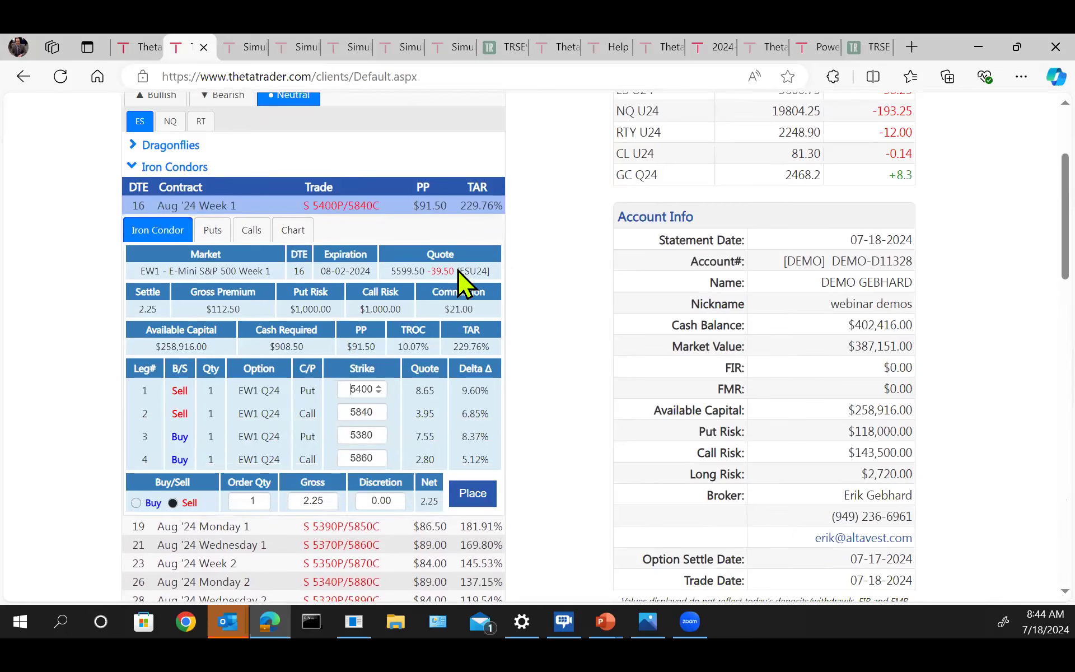
# Try a short put strike of 5380 in the Iron Condor and restore it to 5400.
pyautogui.click(380, 392)
pyautogui.click(380, 392)
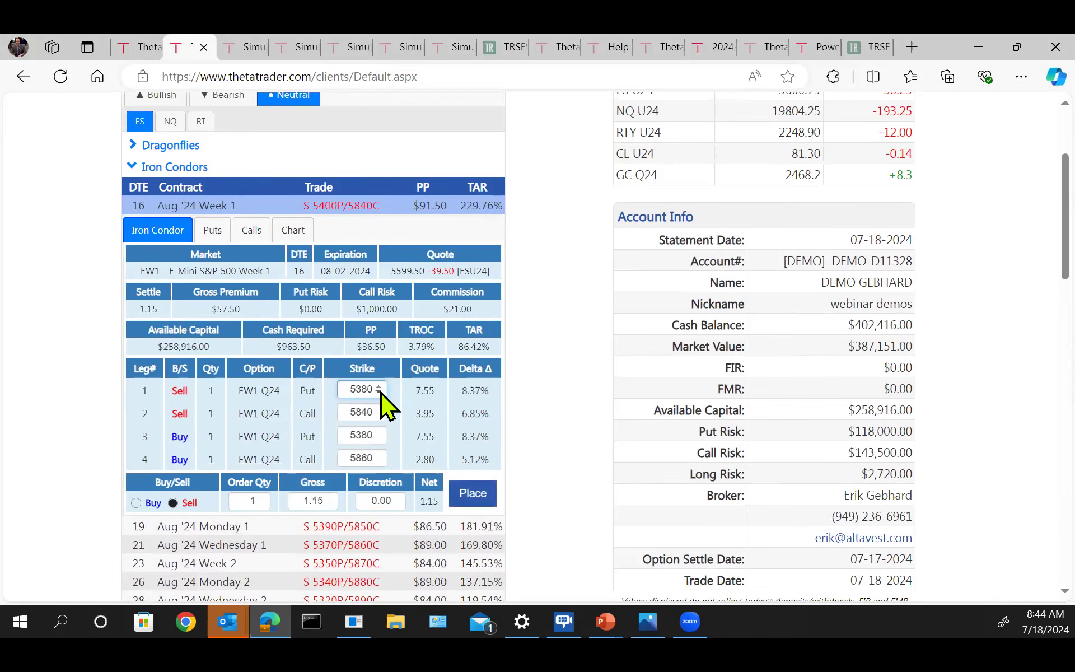
pyautogui.click(378, 387)
pyautogui.click(379, 386)
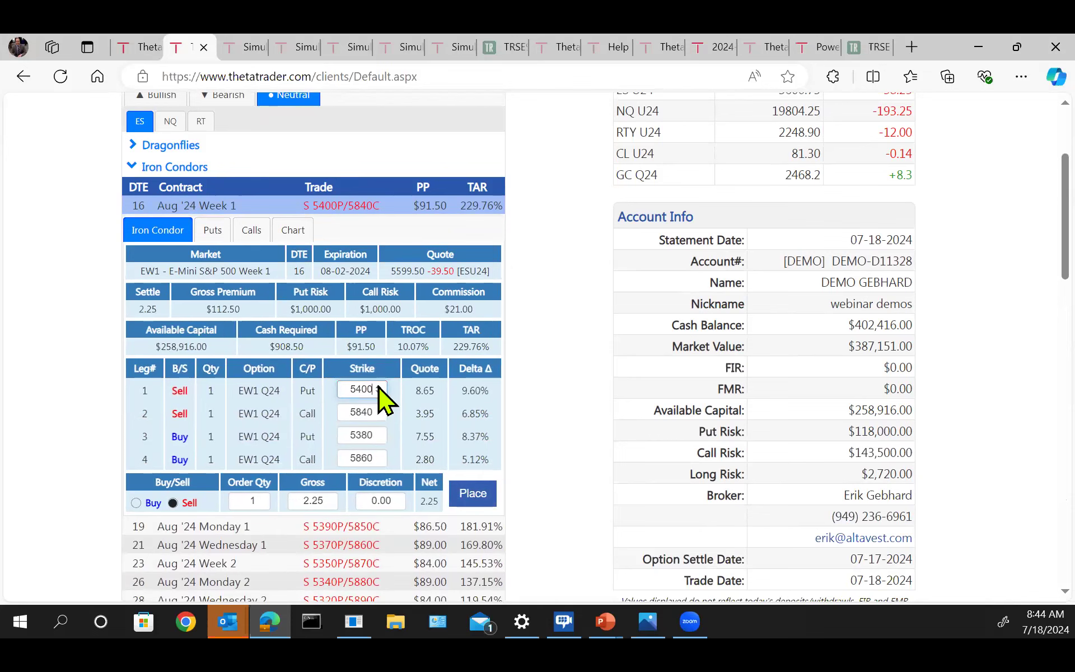
# Raise the Iron Condor's short call strike to 5890.
pyautogui.click(378, 410)
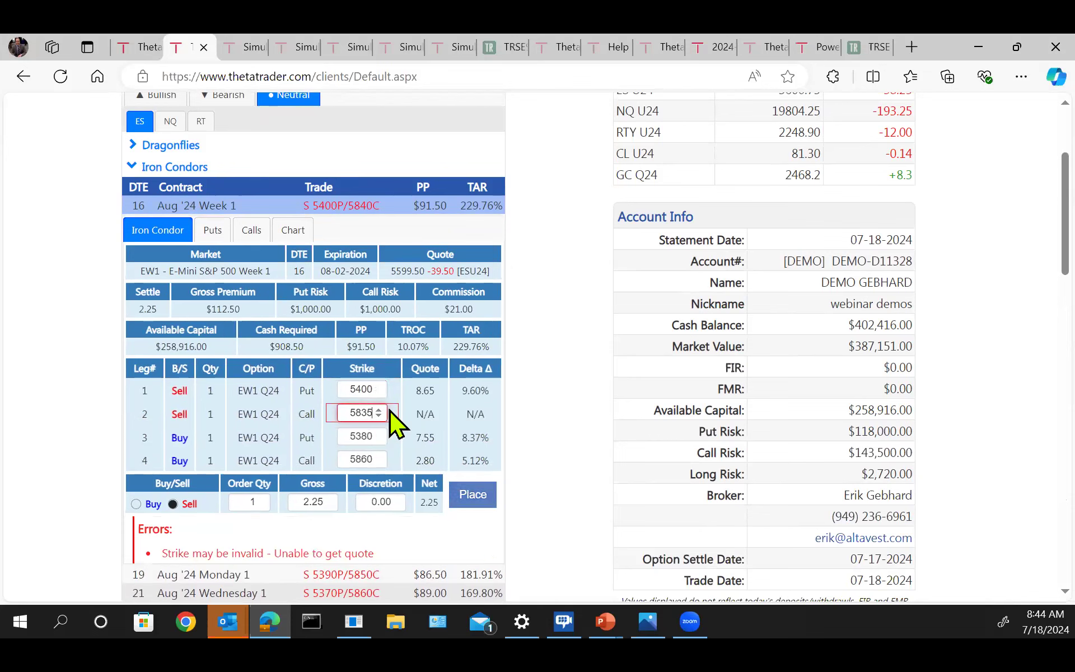
pyautogui.click(379, 410)
pyautogui.click(378, 410)
pyautogui.click(378, 410)
pyautogui.click(379, 410)
pyautogui.click(379, 410)
pyautogui.click(378, 410)
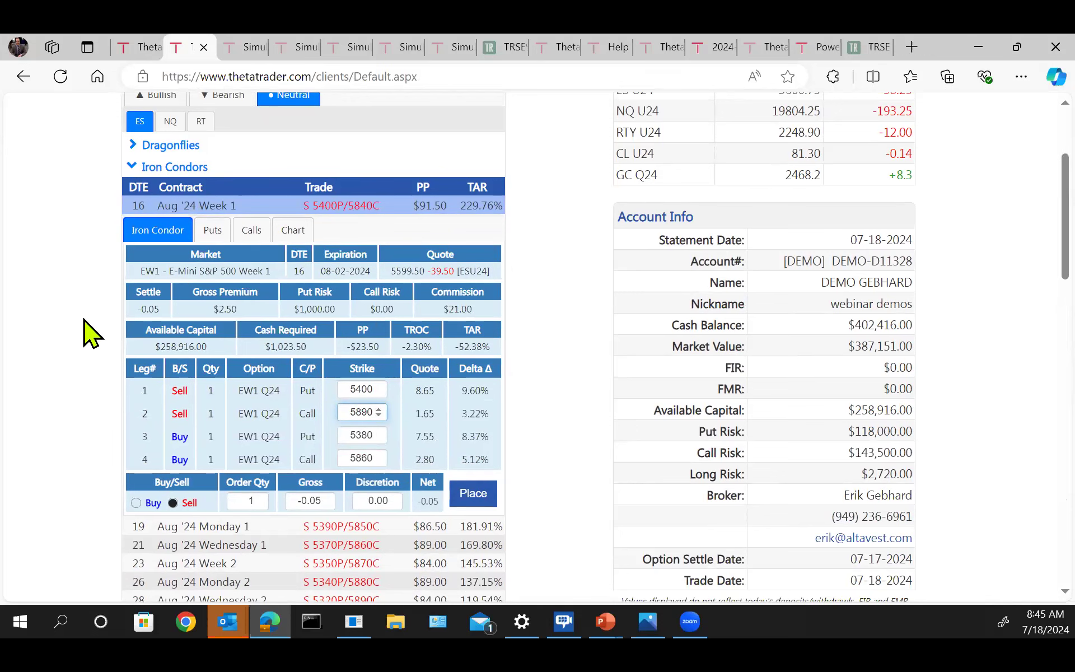
# Browse the bearish and bullish ES ThetaTrades, and open the Aug '24 Wednesday 3 Bull Hedge 1:1, B 5840C/5370P.
pyautogui.scroll(2, 89, 316)
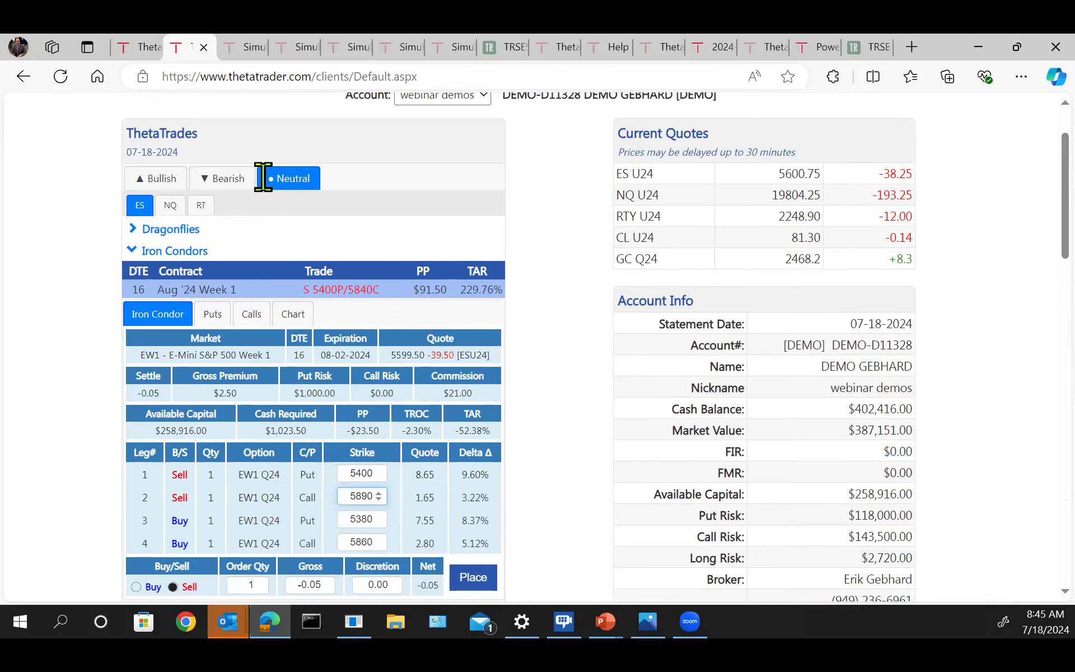
pyautogui.click(219, 178)
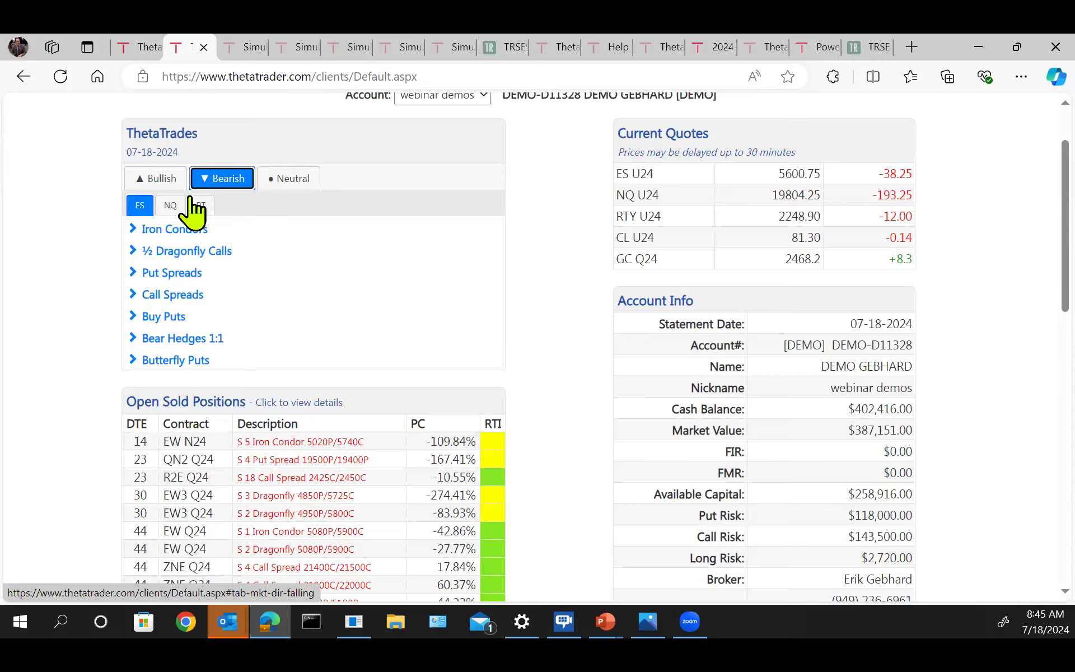
pyautogui.click(164, 177)
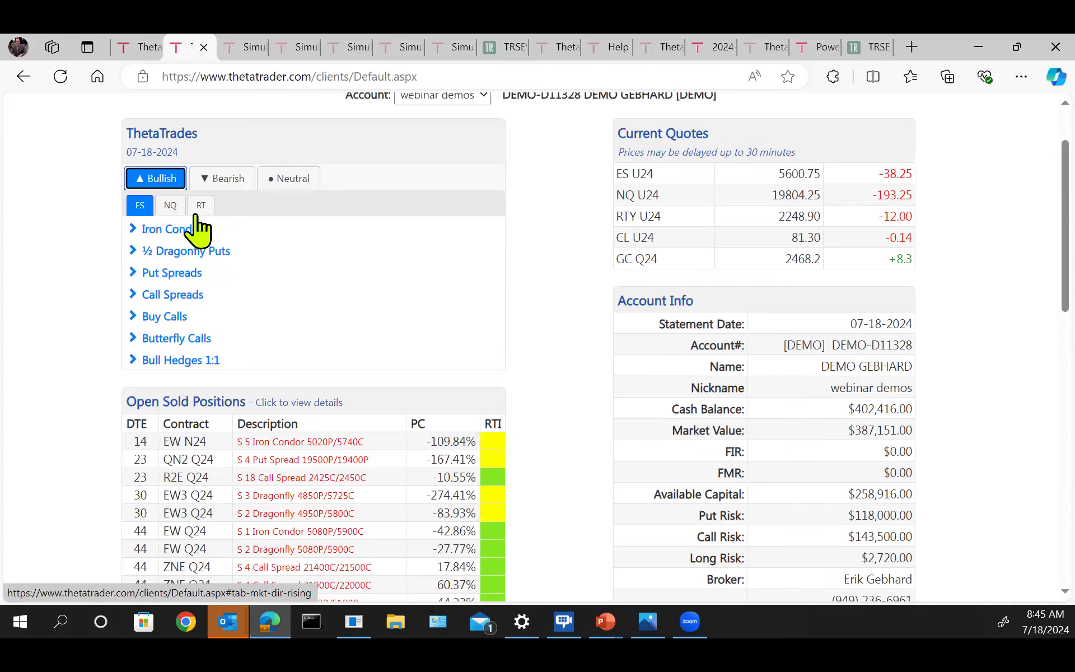
pyautogui.click(179, 361)
pyautogui.scroll(-1, 85, 317)
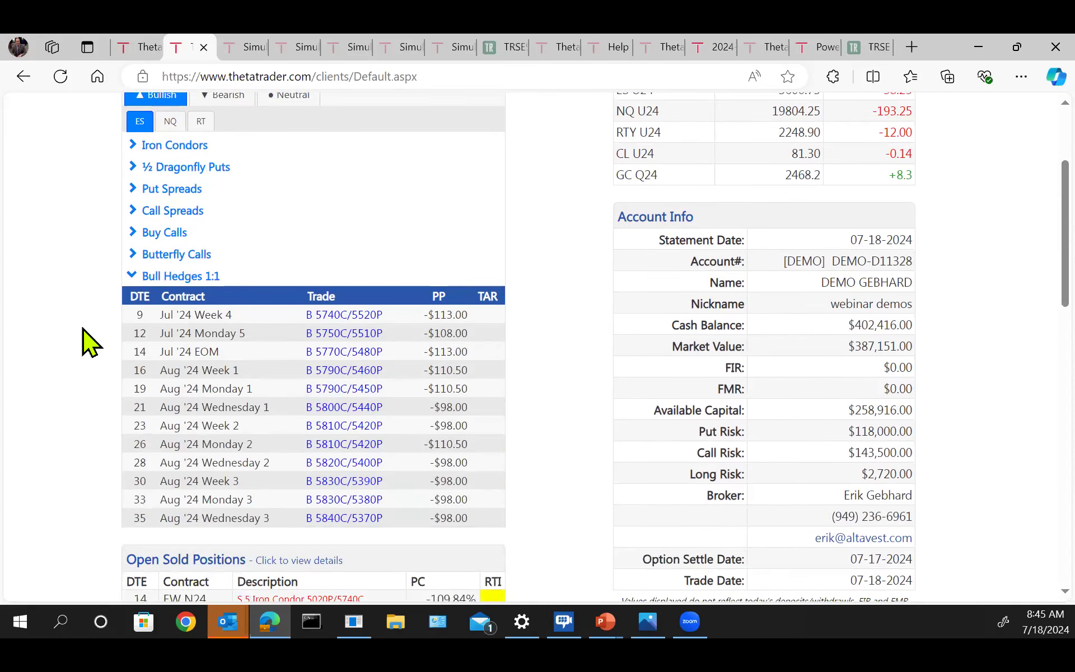
pyautogui.click(240, 518)
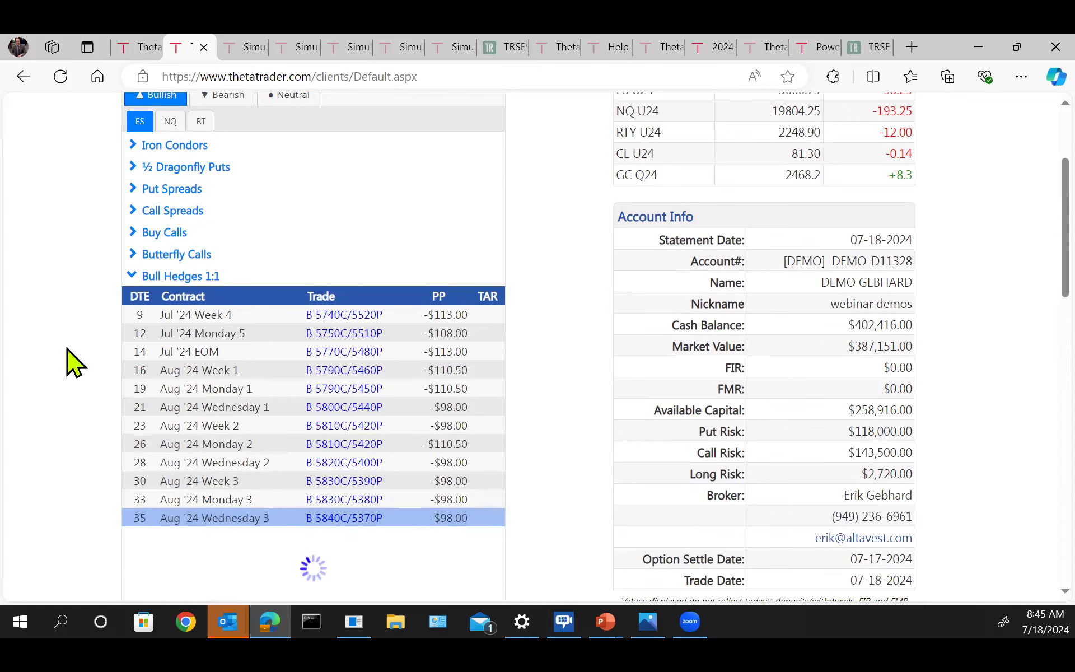
pyautogui.scroll(-1, 67, 392)
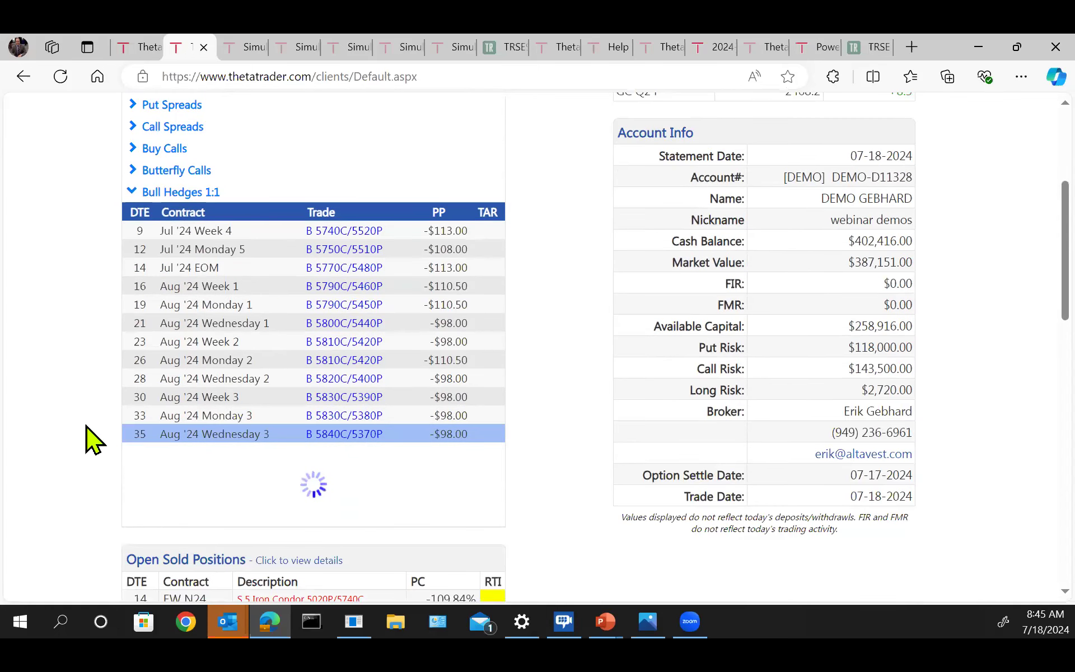
pyautogui.scroll(1, 70, 415)
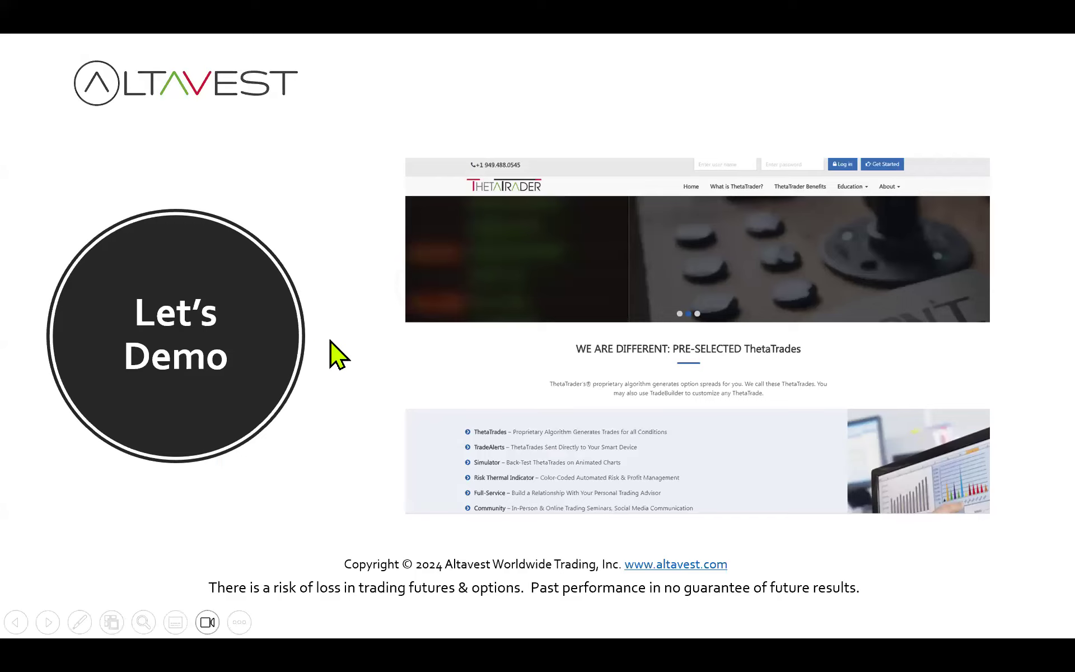
pyautogui.press('Right')
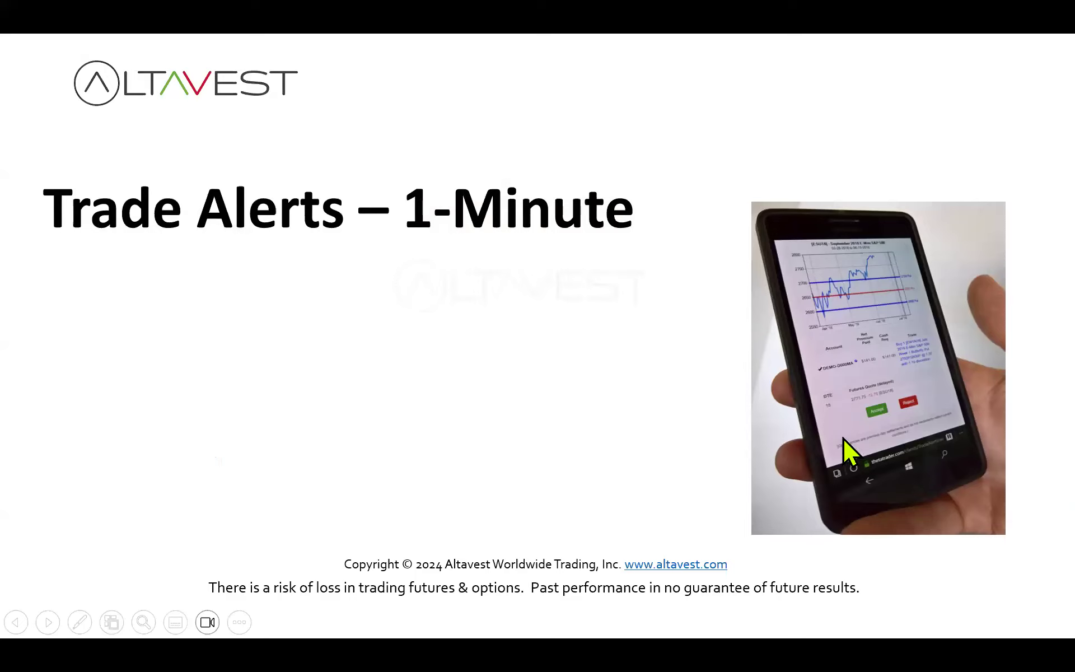
pyautogui.press('Right')
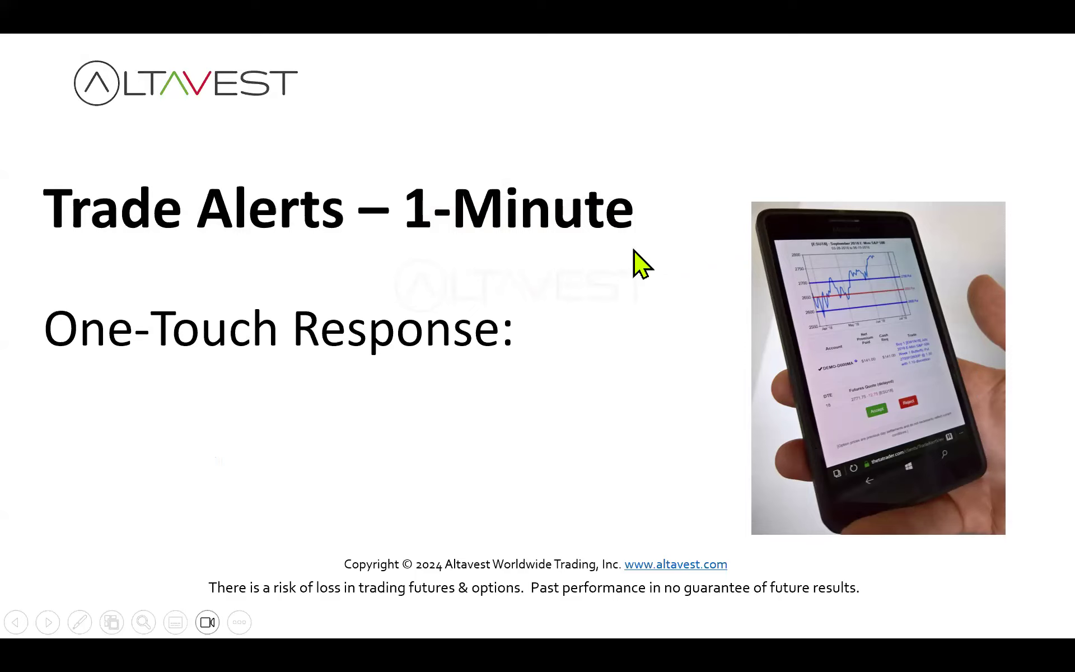
pyautogui.press('Right')
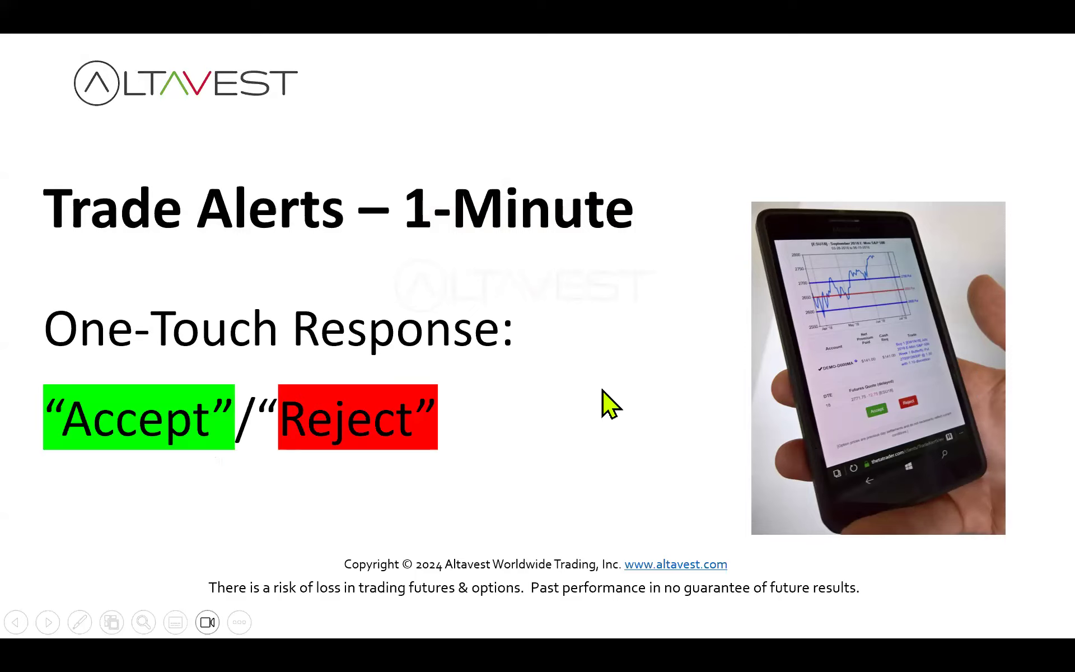
pyautogui.press('Right')
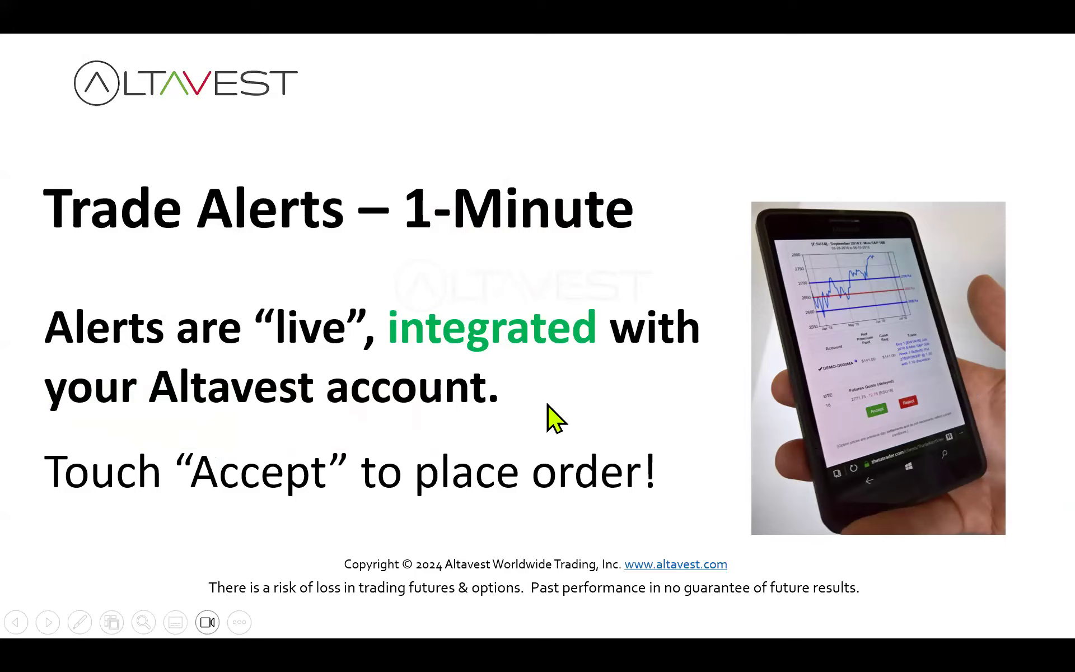
pyautogui.press('Right')
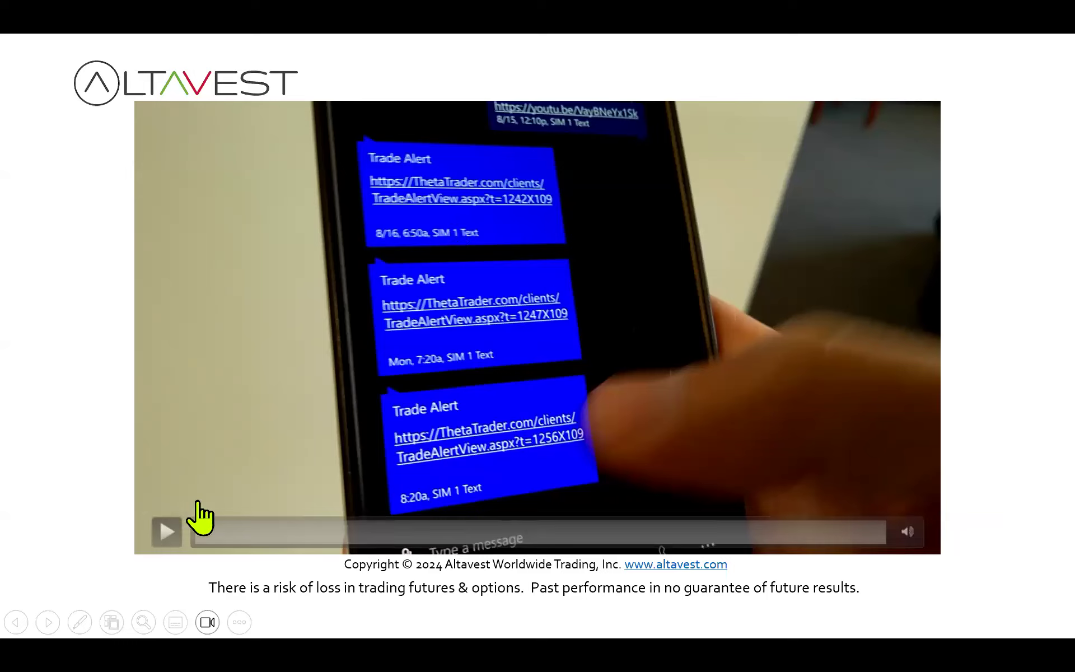
pyautogui.click(166, 532)
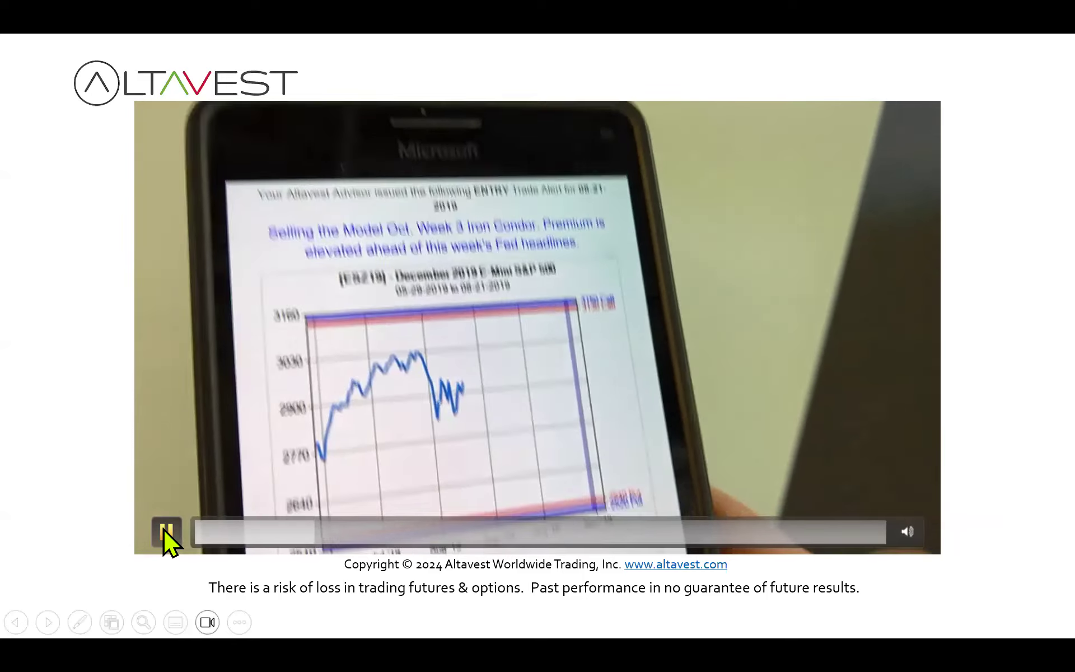
pyautogui.click(166, 532)
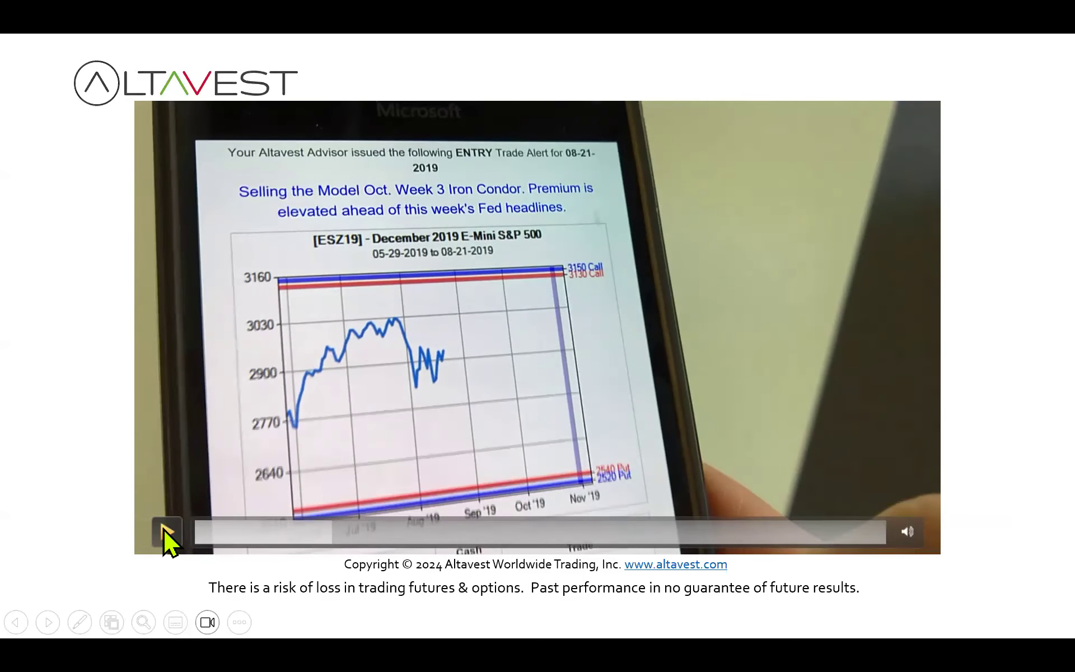
pyautogui.moveTo(463, 227)
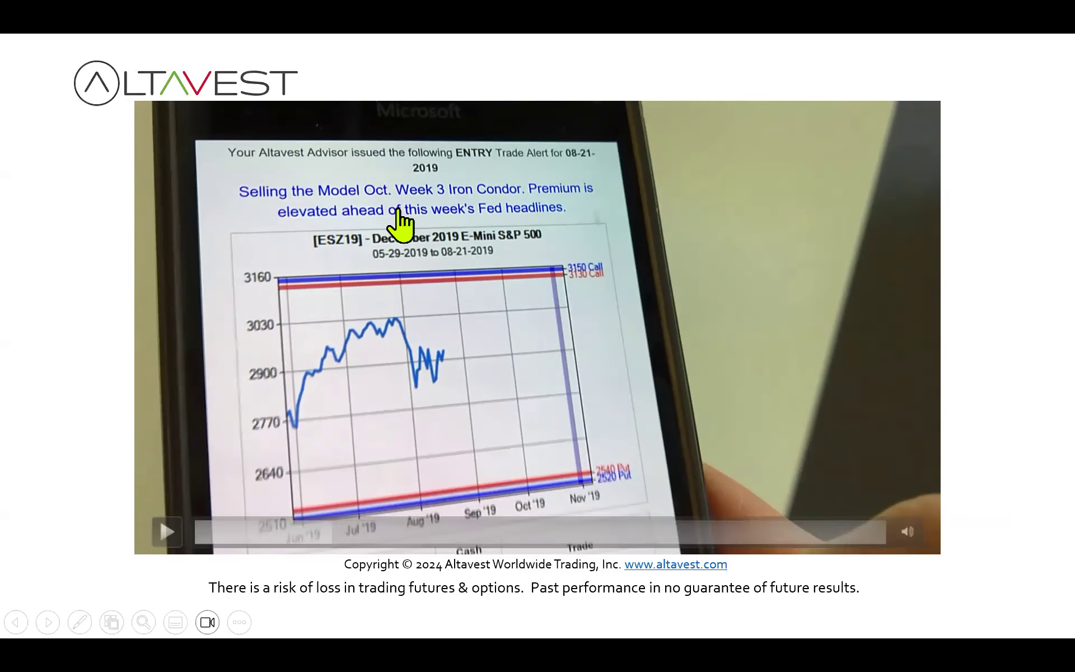
pyautogui.click(170, 530)
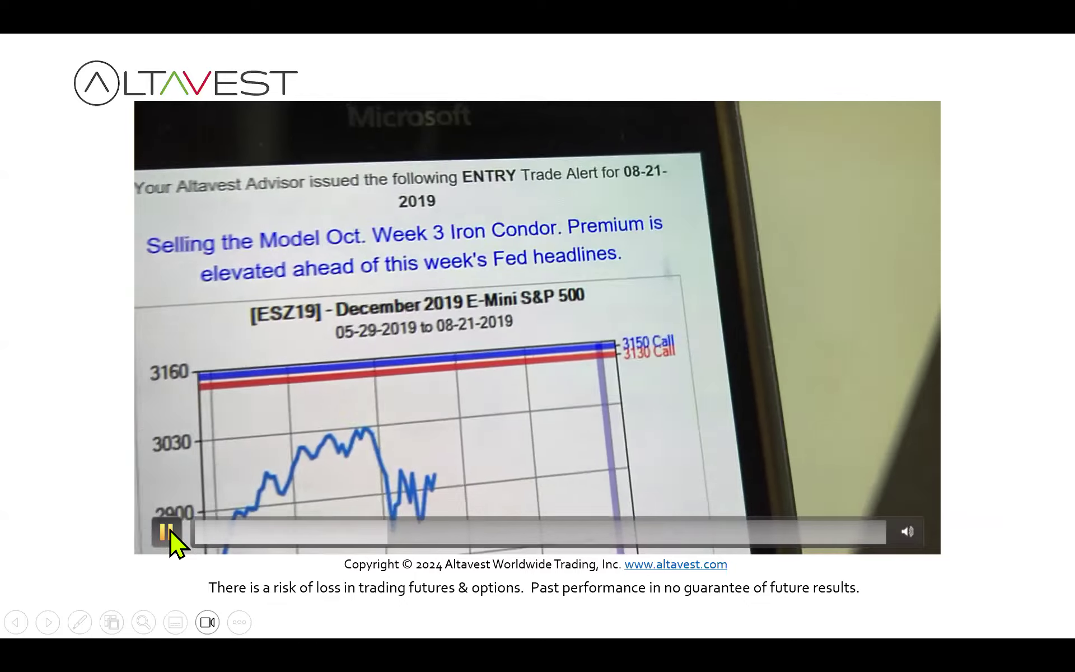
pyautogui.moveTo(163, 532)
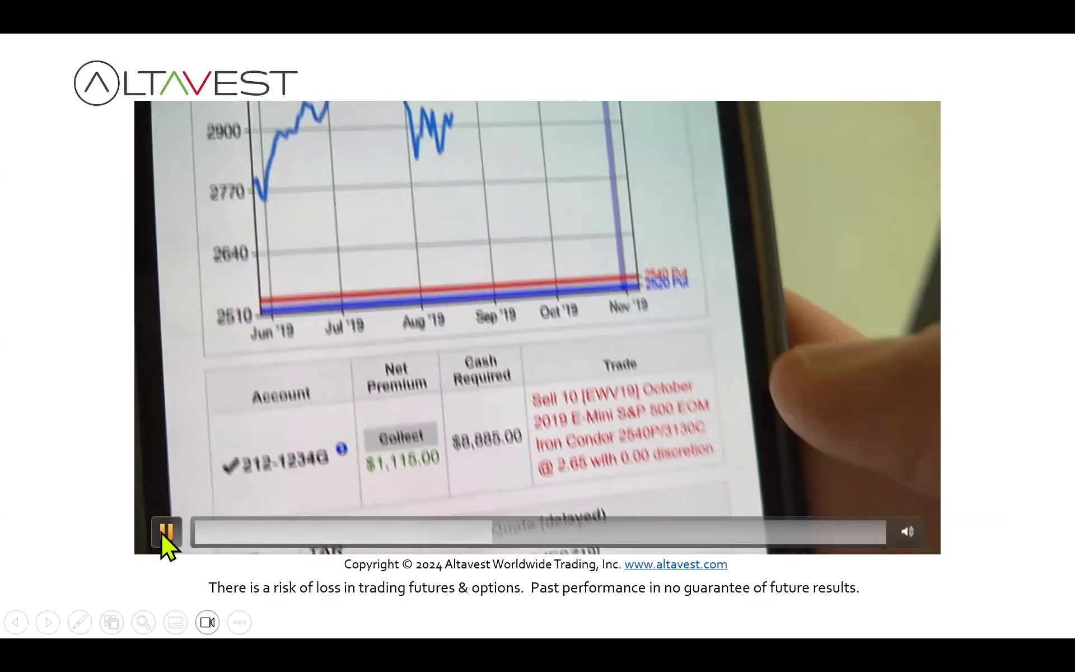
pyautogui.click(170, 524)
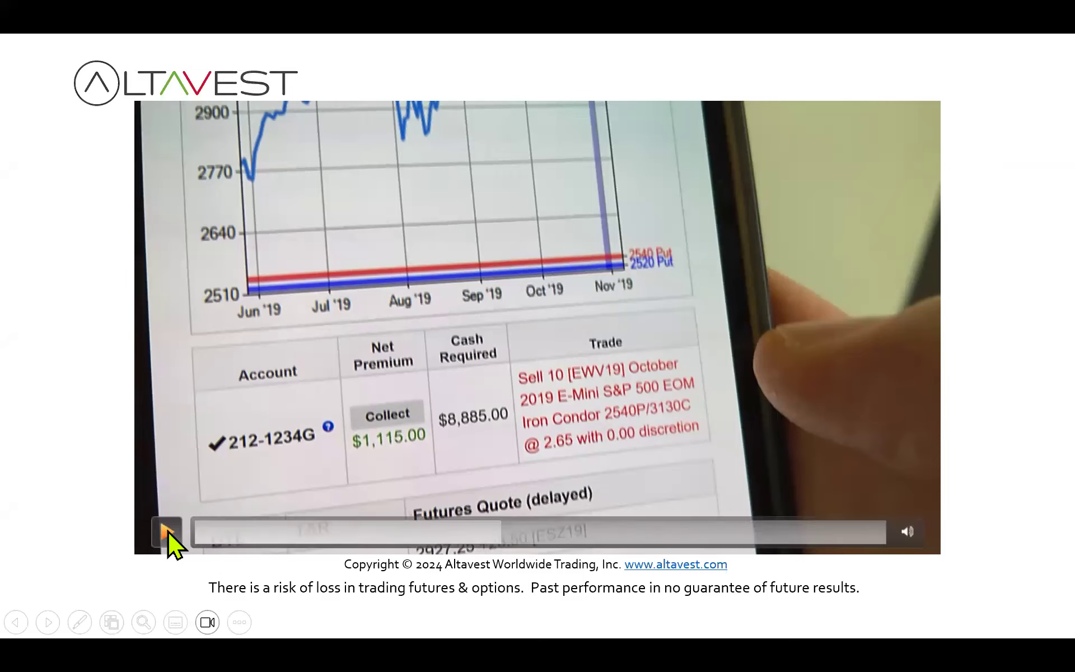
pyautogui.click(168, 532)
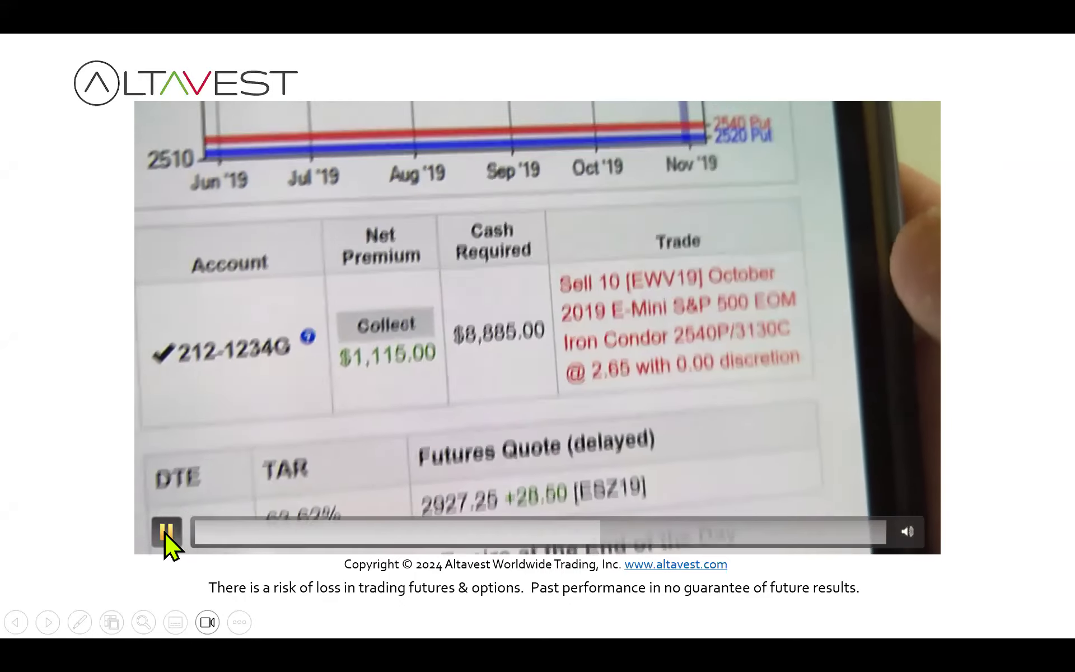
pyautogui.click(164, 533)
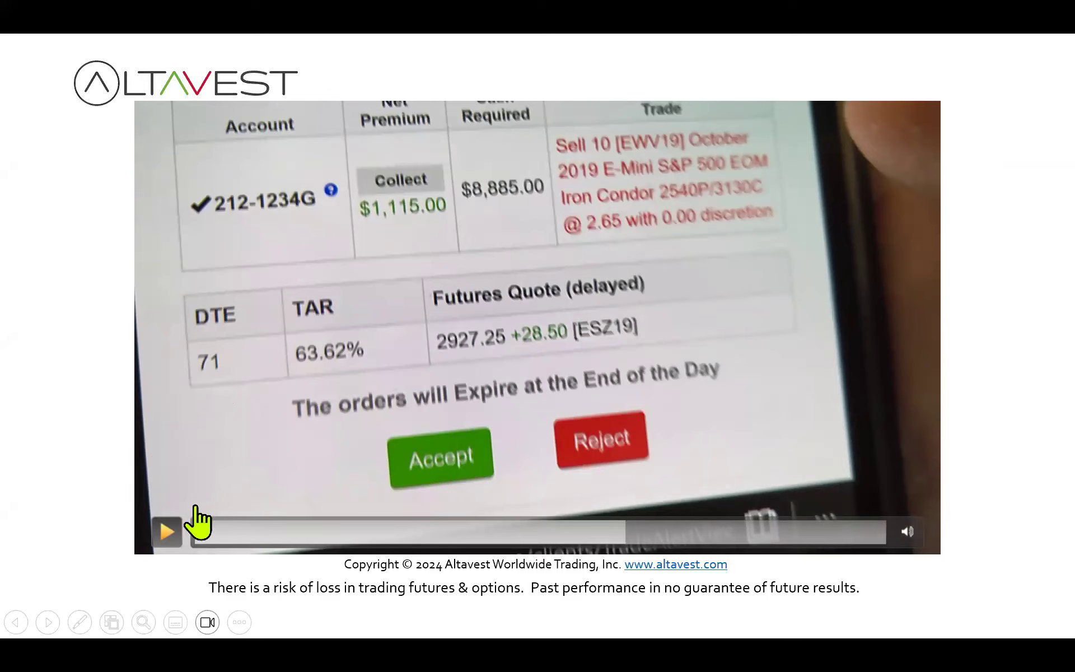
pyautogui.click(167, 530)
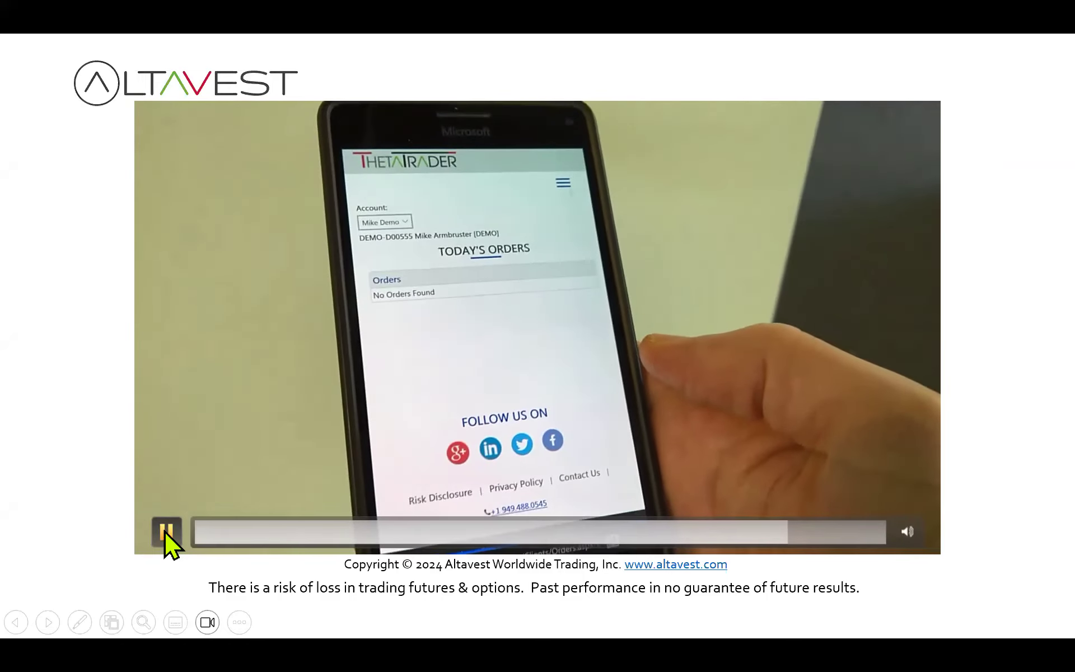
pyautogui.click(217, 525)
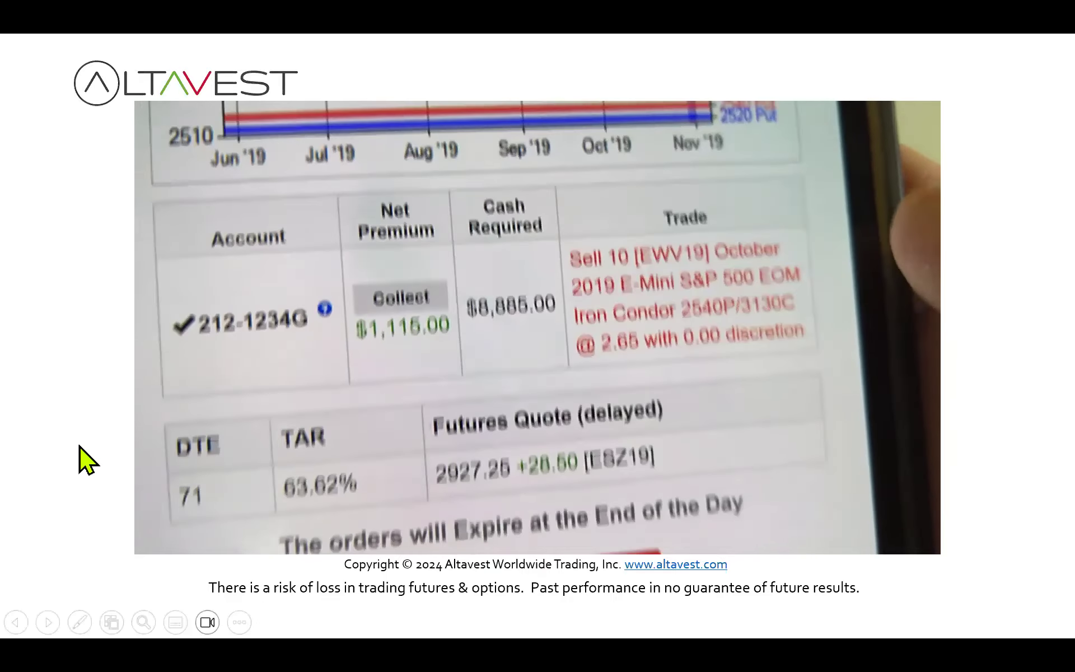
pyautogui.moveTo(211, 492)
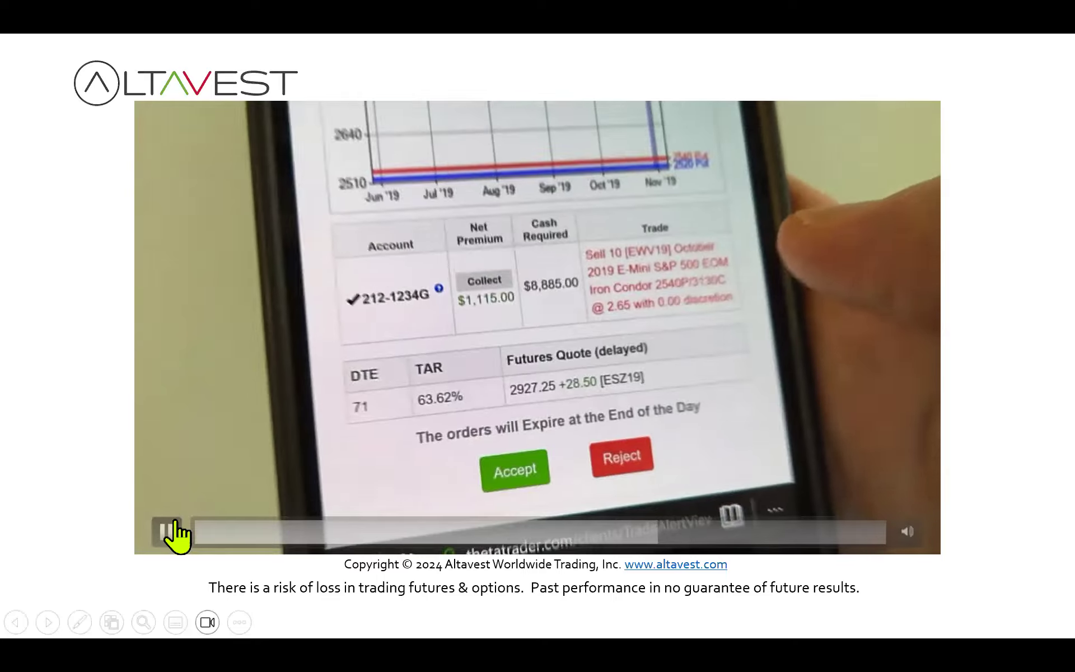
pyautogui.click(166, 532)
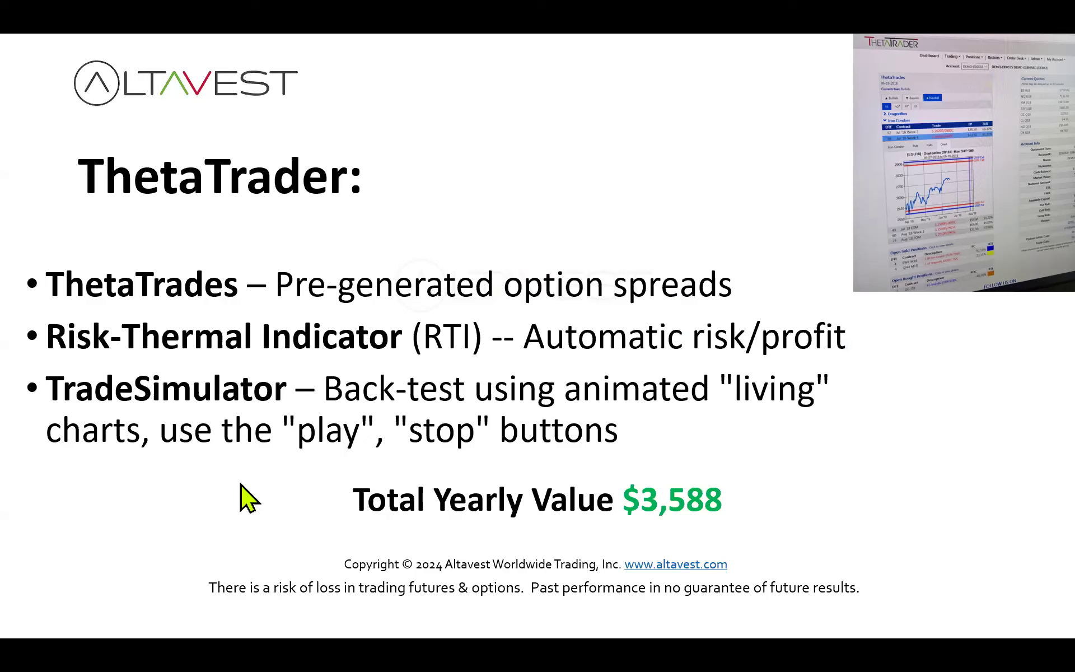
pyautogui.press('Right')
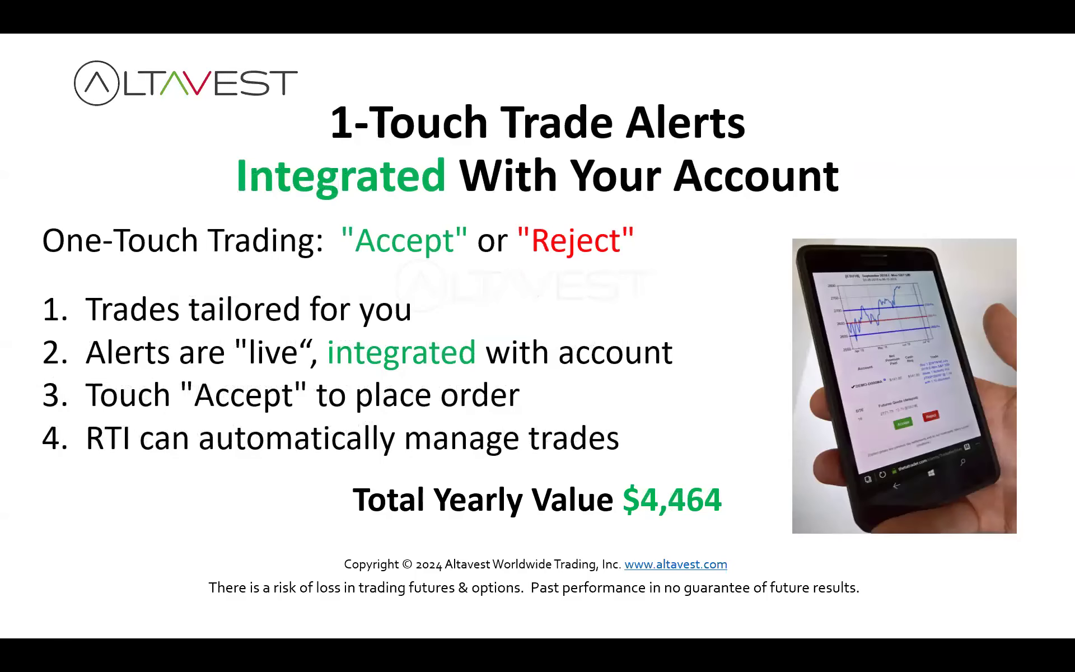